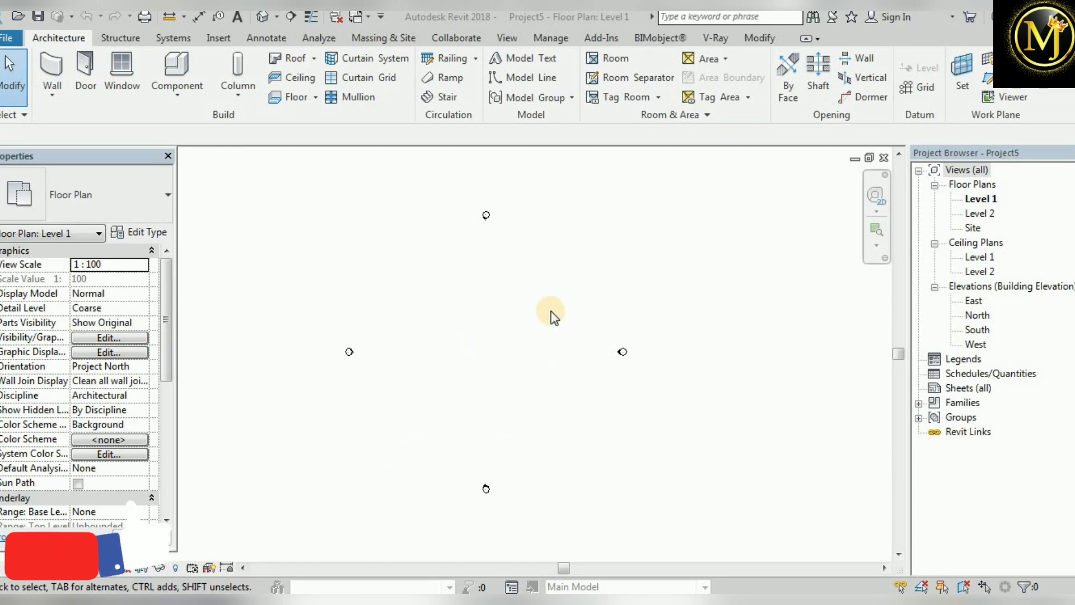
Step: Insert the scan IMG_20200719_144011.jpg from Downloads as an image in the Level 1 plan
left_click(207, 32)
left_click(495, 93)
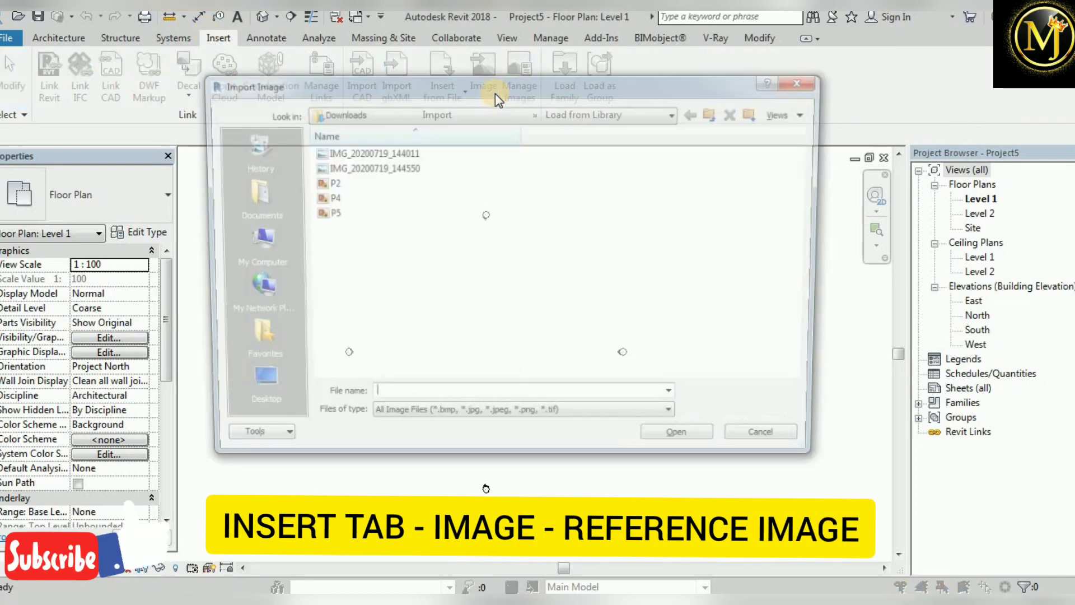
left_click(400, 151)
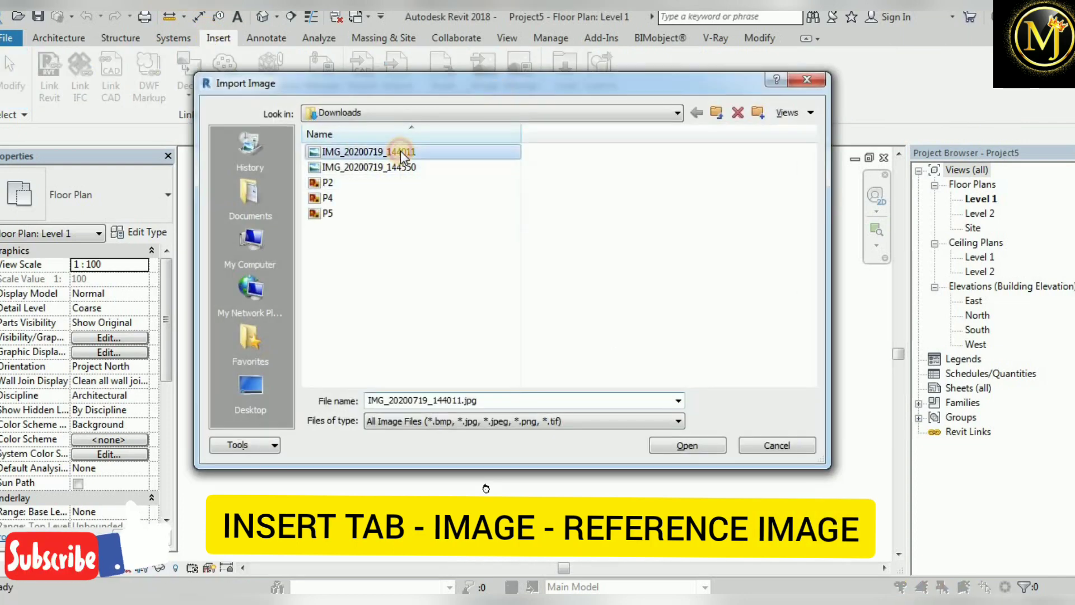
left_click(700, 445)
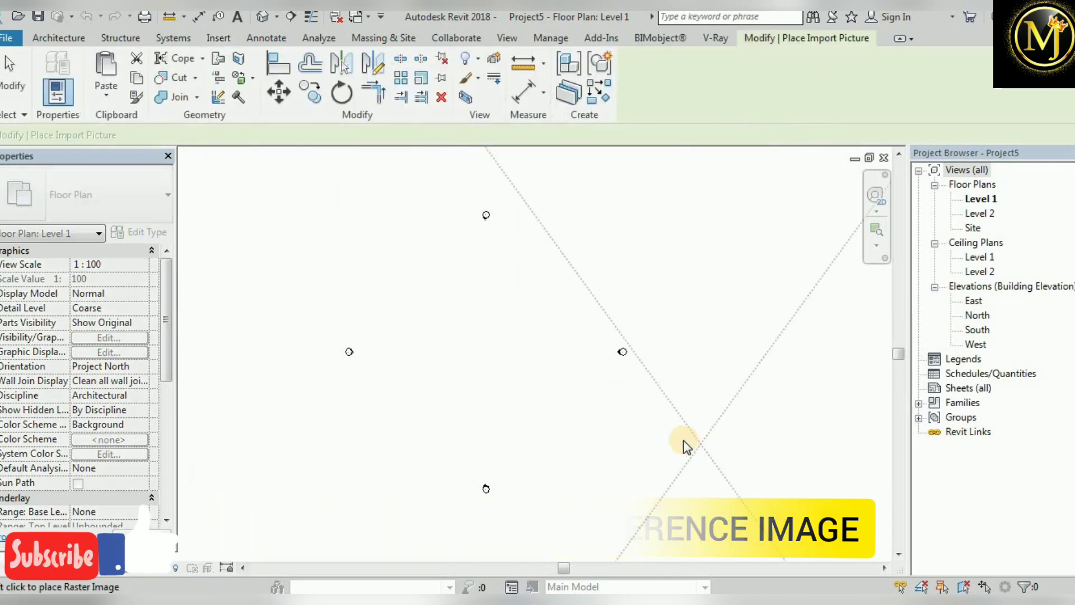
left_click(566, 349)
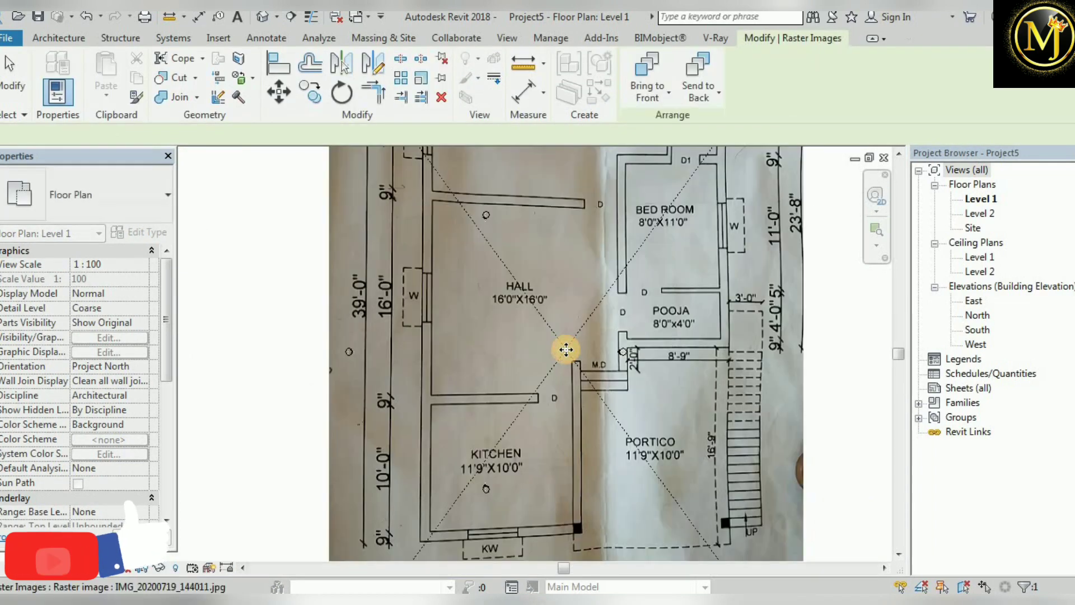
Step: Shrink the floor-plan image proportionally from its corner and move it toward the view centre
scroll(566, 349, "down", 3)
scroll(567, 370, "down", 1)
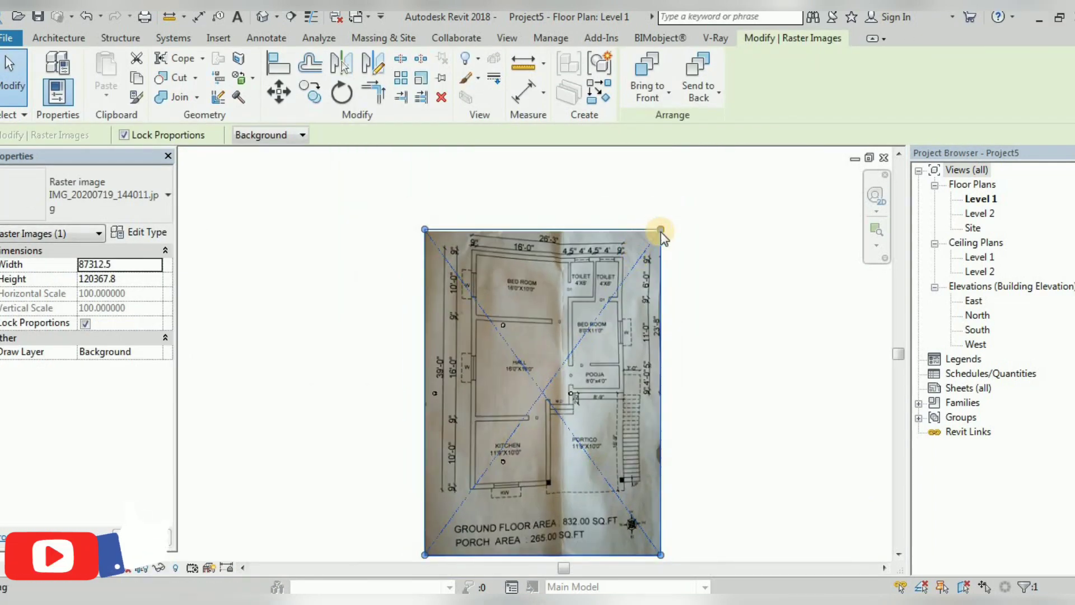
left_click_drag(660, 230, 510, 504)
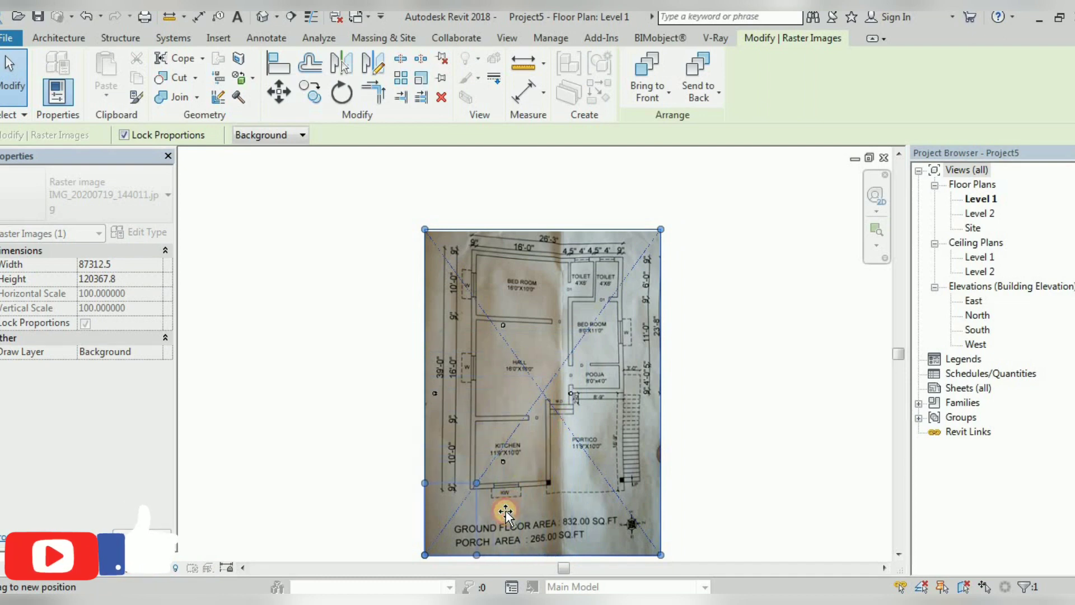
left_click_drag(449, 518, 531, 394)
Step: Shrink the image further, centre it between the elevation markers, and deselect it
scroll(531, 395, "up", 2)
scroll(467, 371, "up", 2)
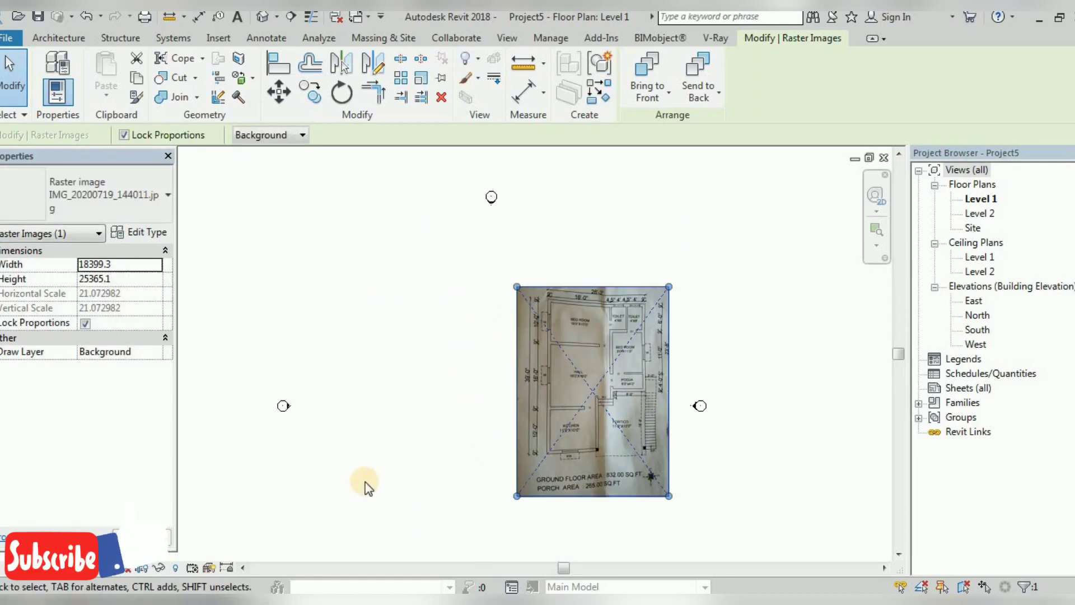
scroll(569, 392, "up", 1)
left_click_drag(686, 296, 678, 254)
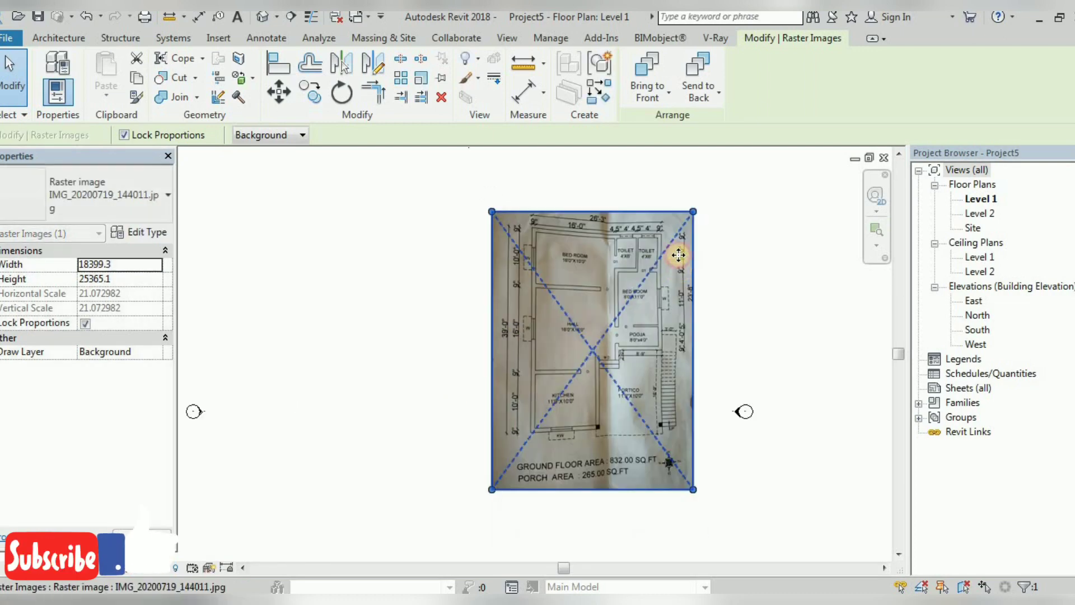
left_click_drag(693, 212, 652, 269)
left_click_drag(612, 324, 630, 310)
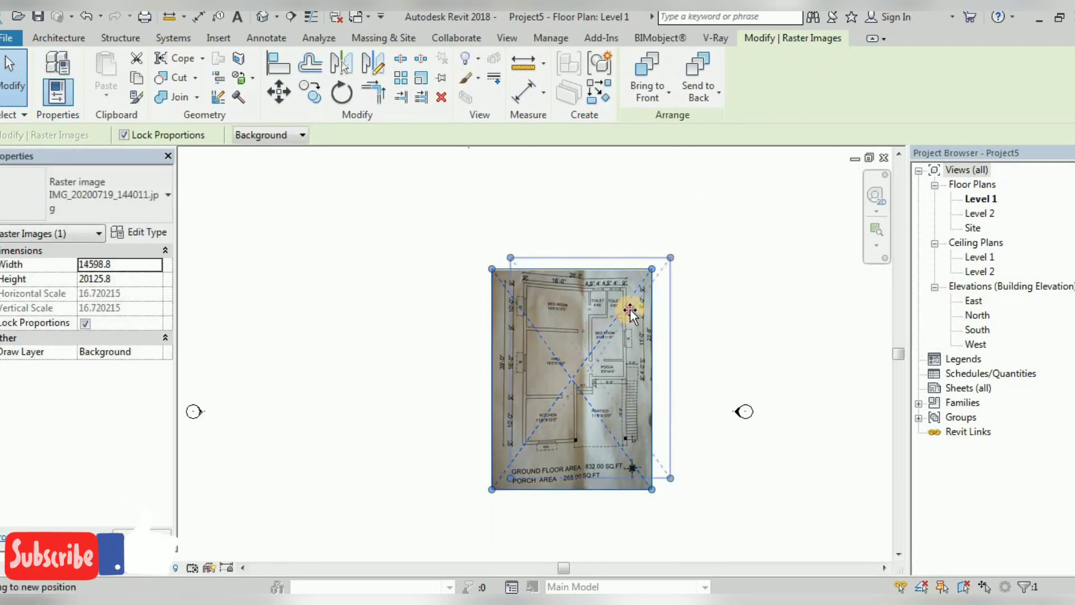
left_click(367, 364)
scroll(569, 367, "up", 2)
scroll(735, 381, "up", 1)
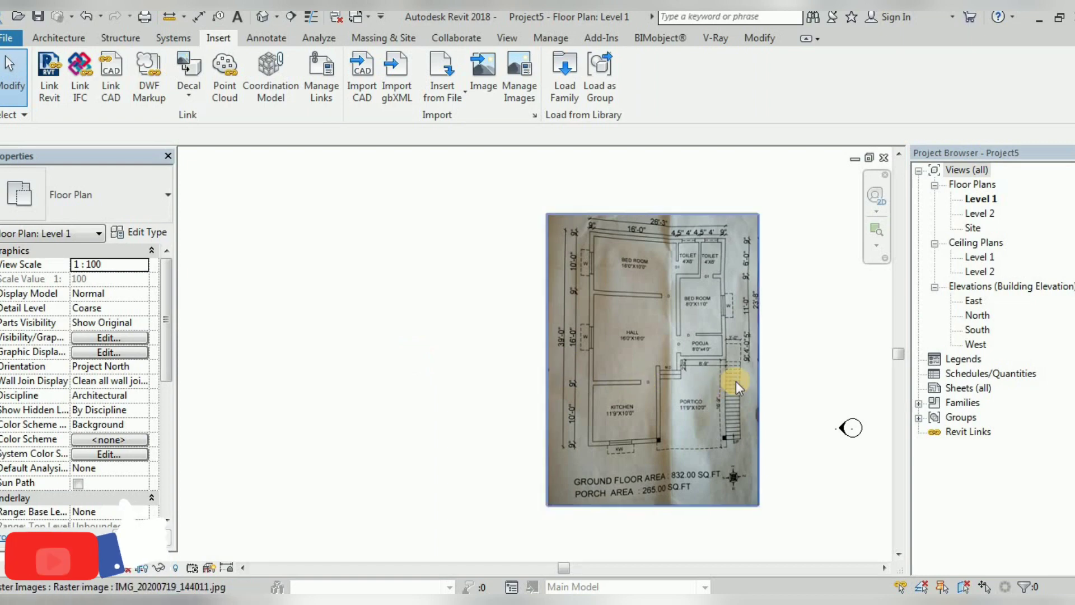
middle_click_drag(735, 381, 613, 384)
scroll(611, 391, "up", 1)
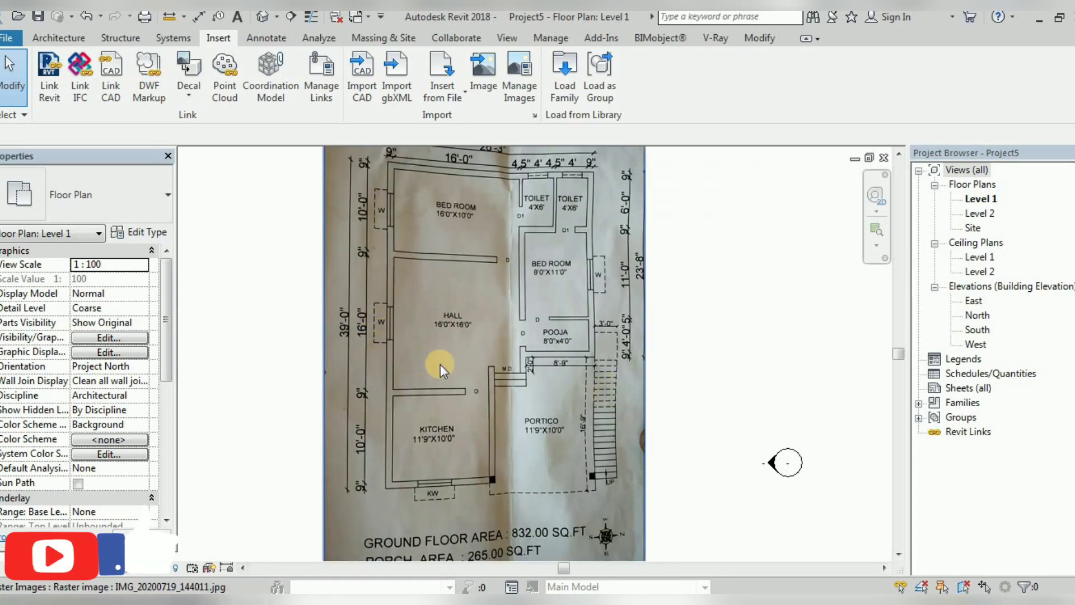
scroll(576, 351, "up", 2)
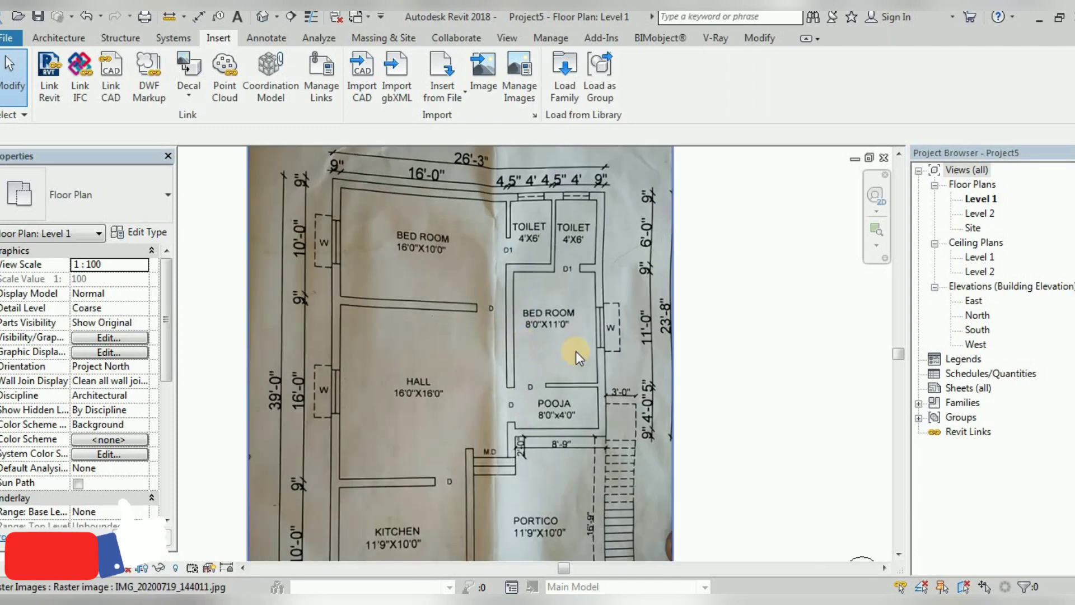
scroll(626, 351, "down", 1)
scroll(626, 350, "down", 1)
scroll(631, 351, "down", 1)
scroll(631, 351, "down", 1)
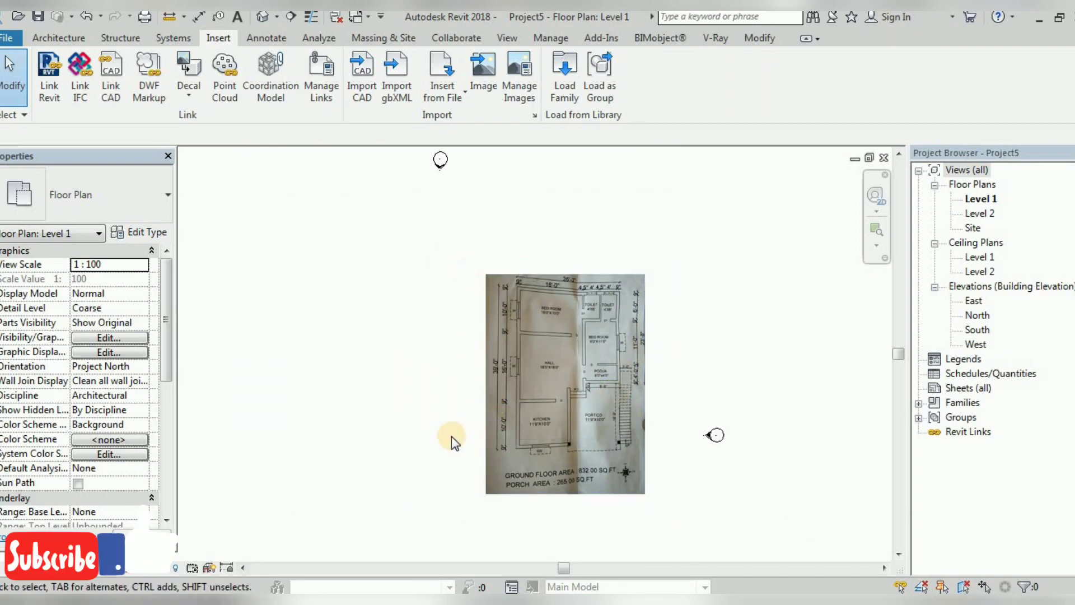
Step: Use UN to set length units to feet and fractional inches, rounded to 1/2"
middle_click_drag(451, 436, 516, 407)
key("u")
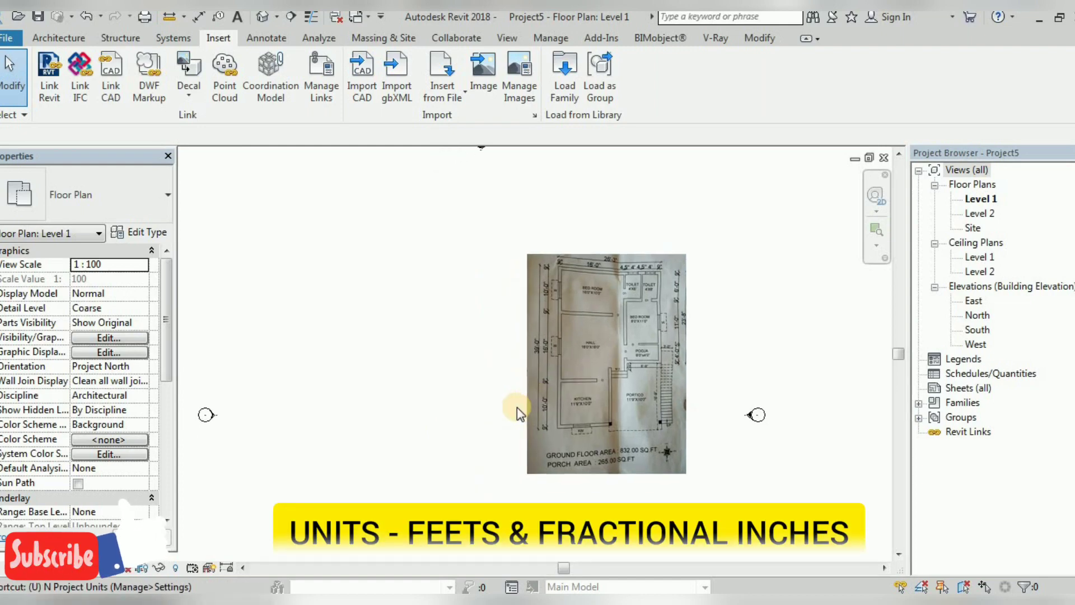
key("n")
left_click(431, 165)
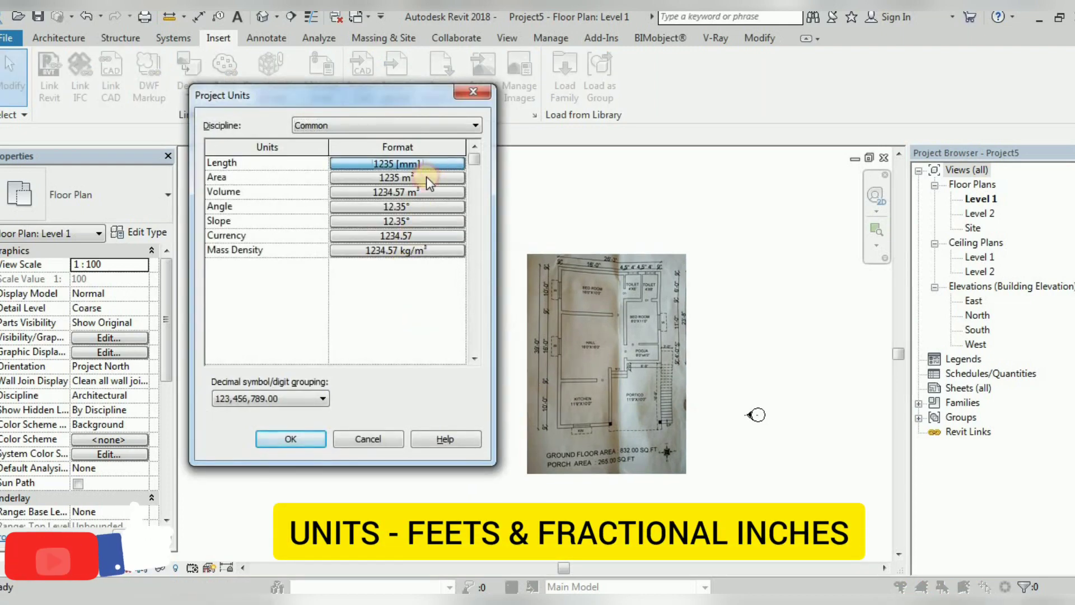
left_click(449, 144)
left_click(453, 170)
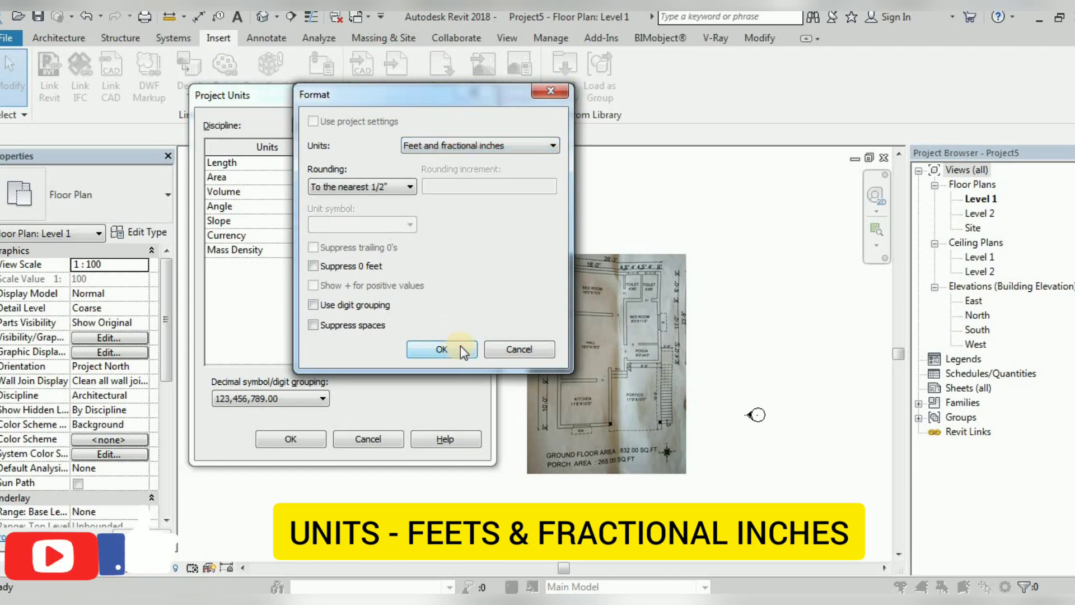
left_click(442, 349)
left_click(296, 437)
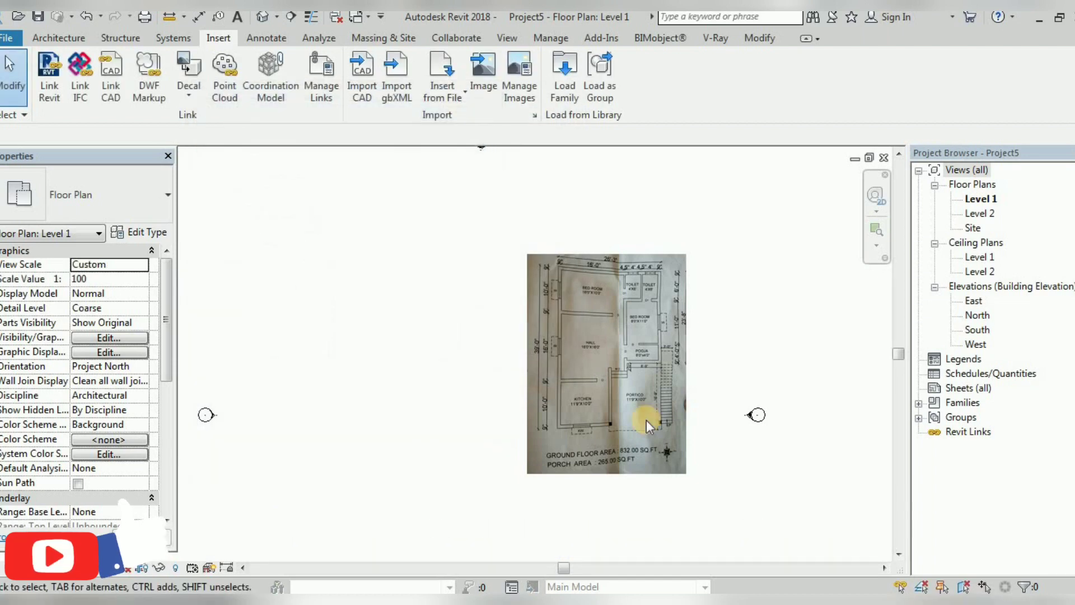
Step: In the North elevation, set Level 2's elevation to 10' - 0"
scroll(650, 442, "up", 3)
scroll(583, 458, "up", 2)
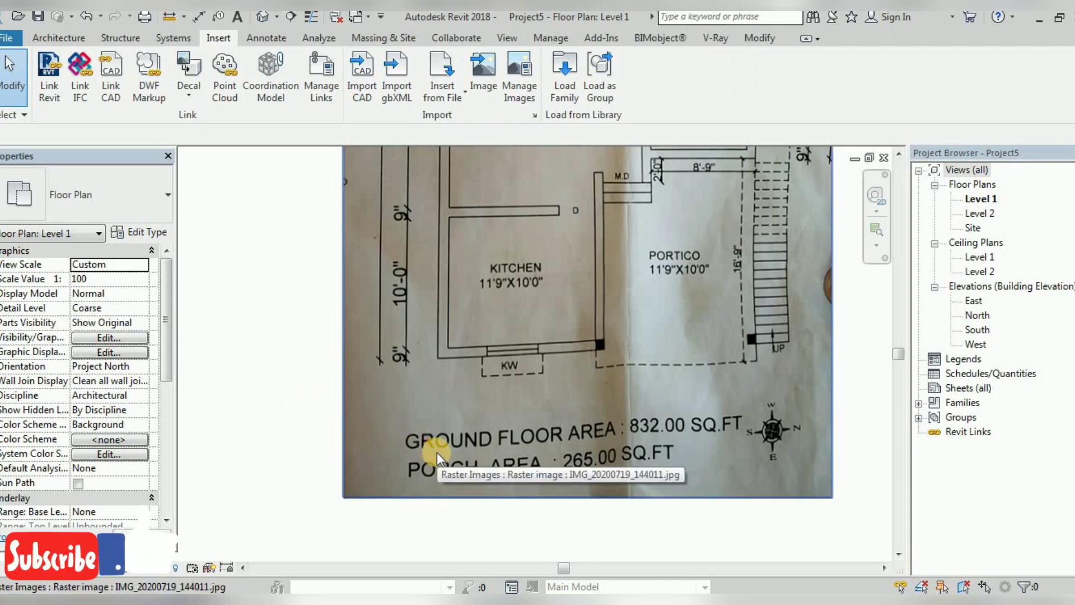
scroll(437, 452, "down", 1)
double_click(980, 316)
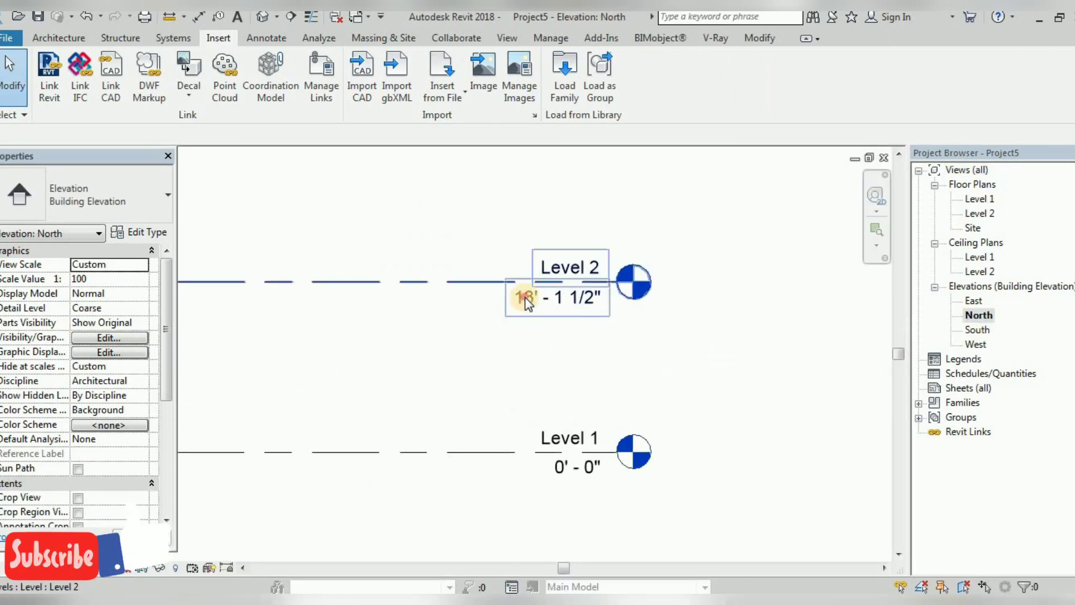
left_click(519, 292)
left_click(532, 298)
type("10")
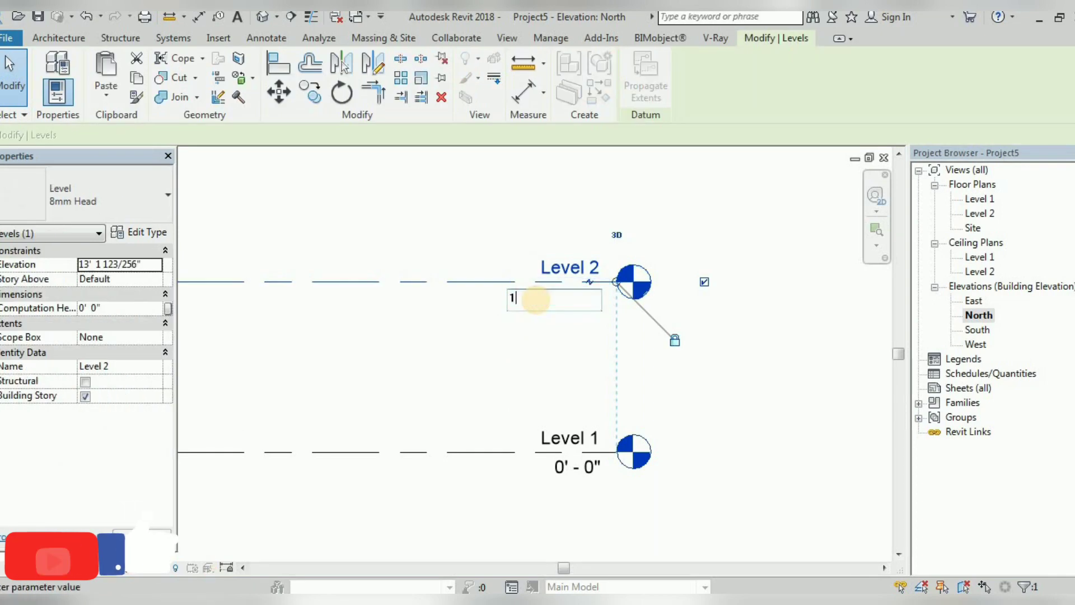
key("Return")
left_click(582, 275)
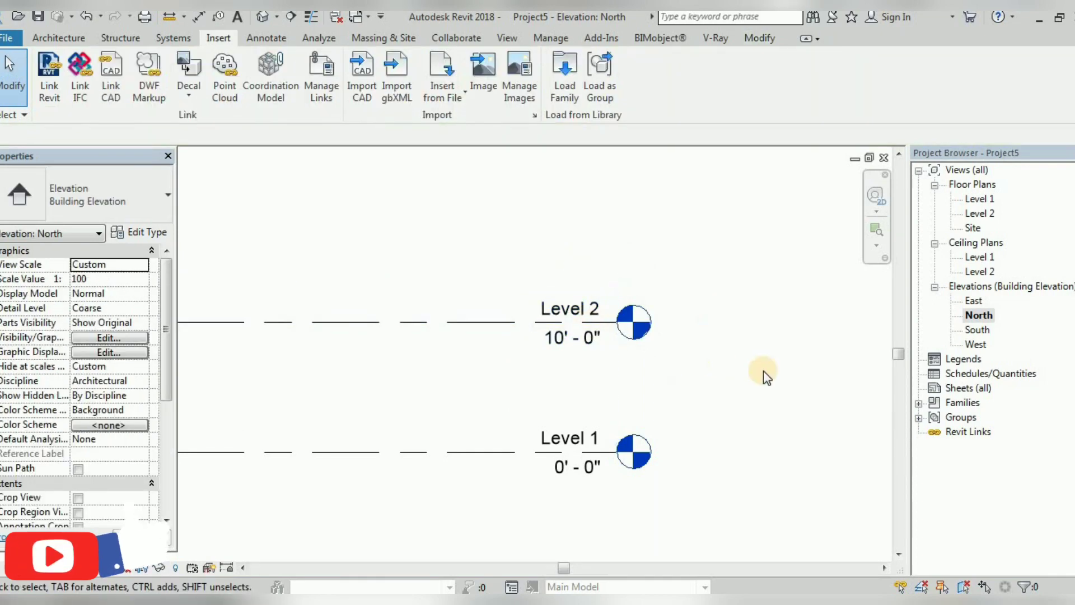
Step: Return to the Level 1 floor plan with the scanned image centred
double_click(977, 200)
scroll(692, 347, "down", 3)
mouse_move(614, 293)
middle_mouse_down()
mouse_move(595, 367)
mouse_move(626, 347)
middle_mouse_up()
scroll(626, 347, "up", 1)
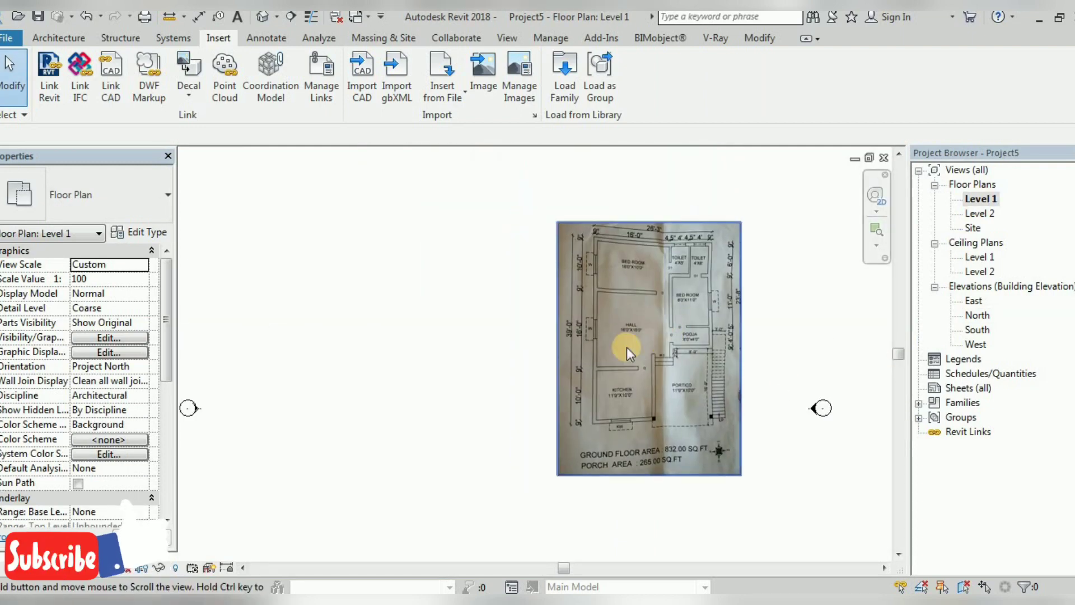
Step: Switch to the Architecture tools and zoom in to read the plan's 26'-3" top dimension
left_click(43, 38)
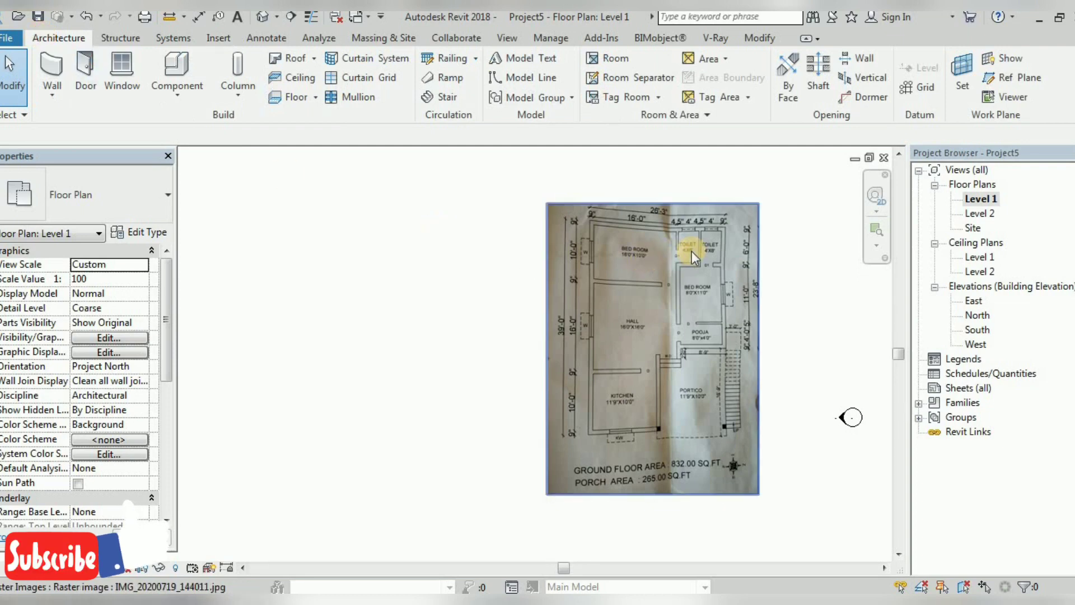
scroll(693, 250, "up", 2)
scroll(678, 260, "up", 2)
scroll(679, 260, "up", 1)
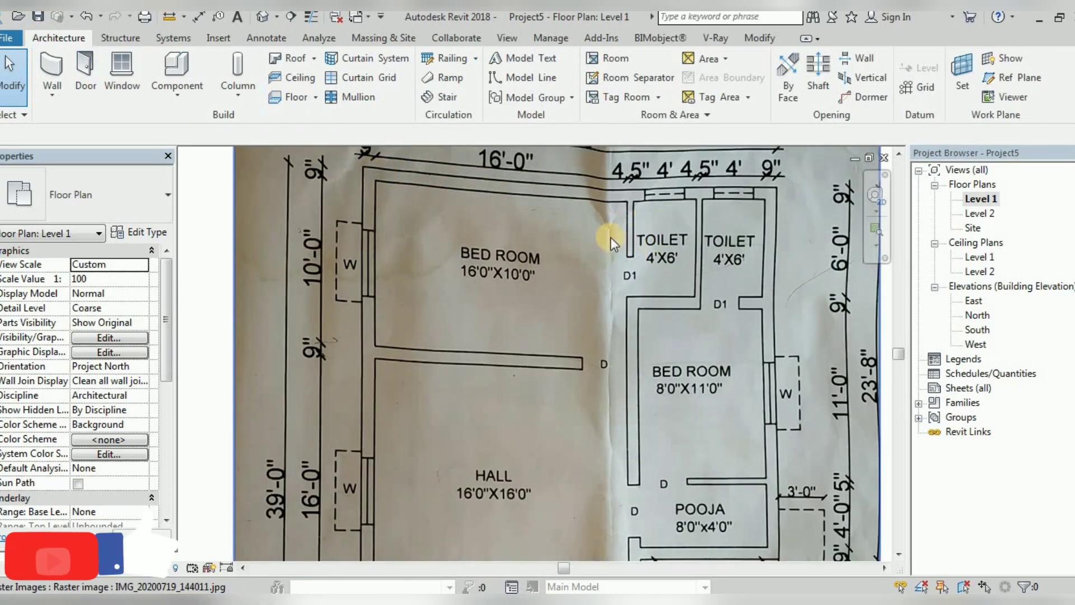
middle_click_drag(422, 203, 391, 305)
scroll(348, 233, "up", 1)
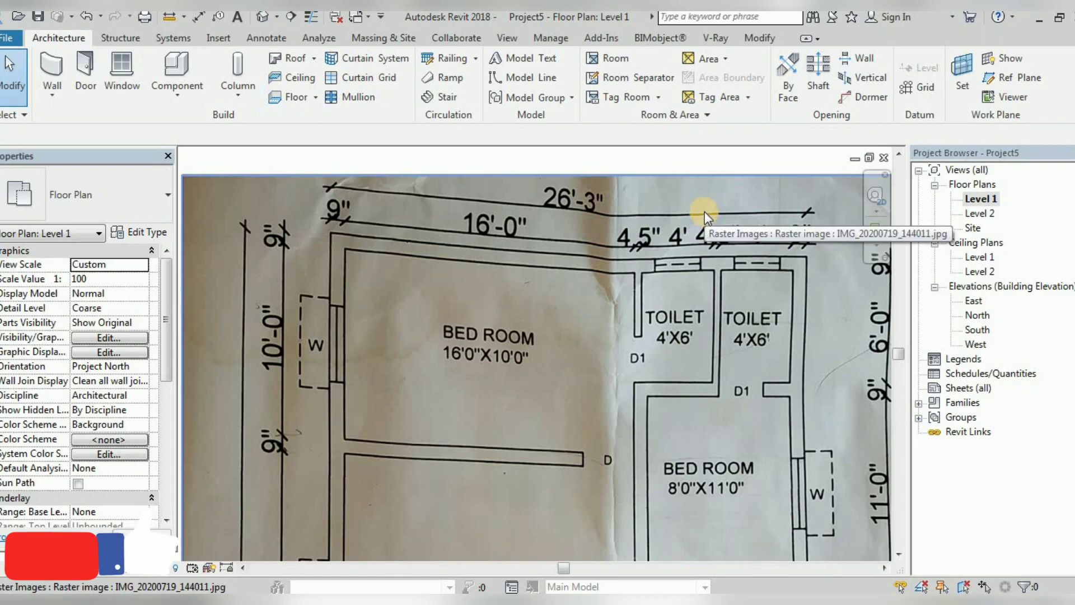
scroll(704, 210, "down", 5)
scroll(708, 237, "down", 2)
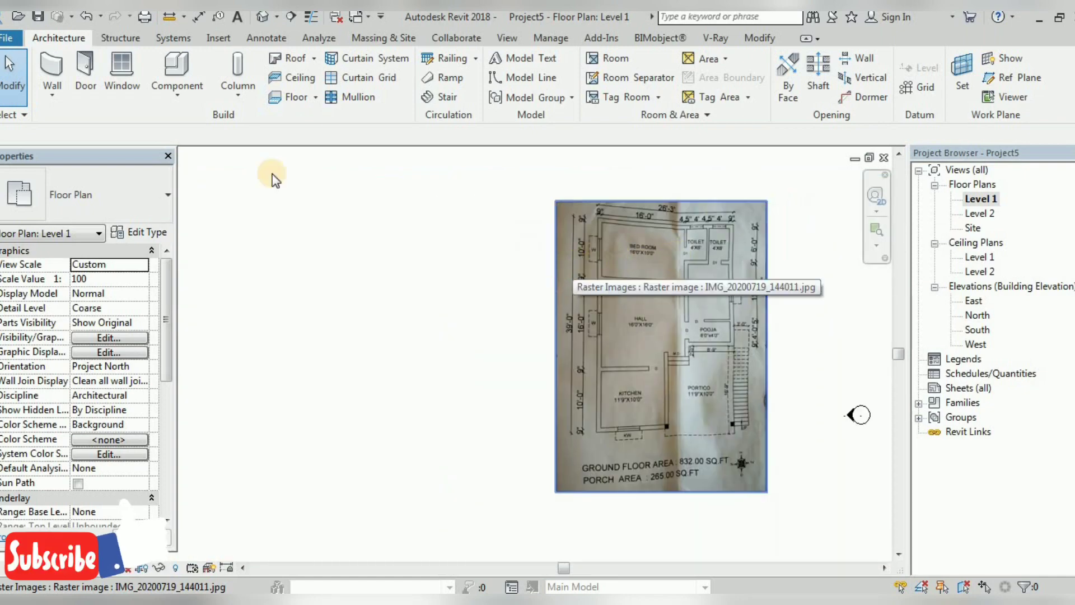
left_click(52, 96)
Step: Start the Wall tool and duplicate Generic - 200mm as a new wall type named main
left_click(84, 120)
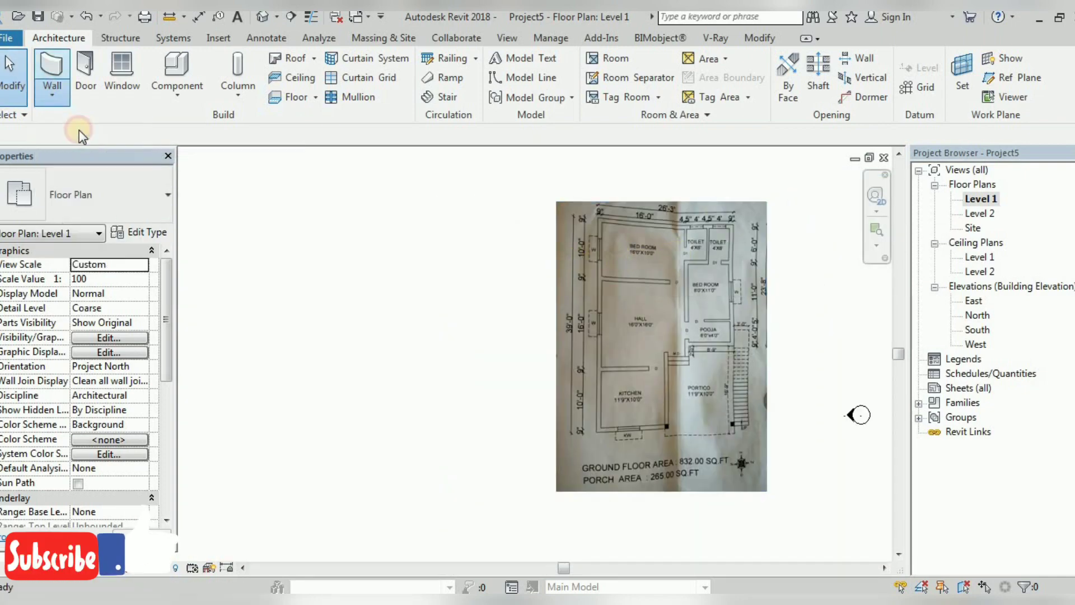
left_click(145, 231)
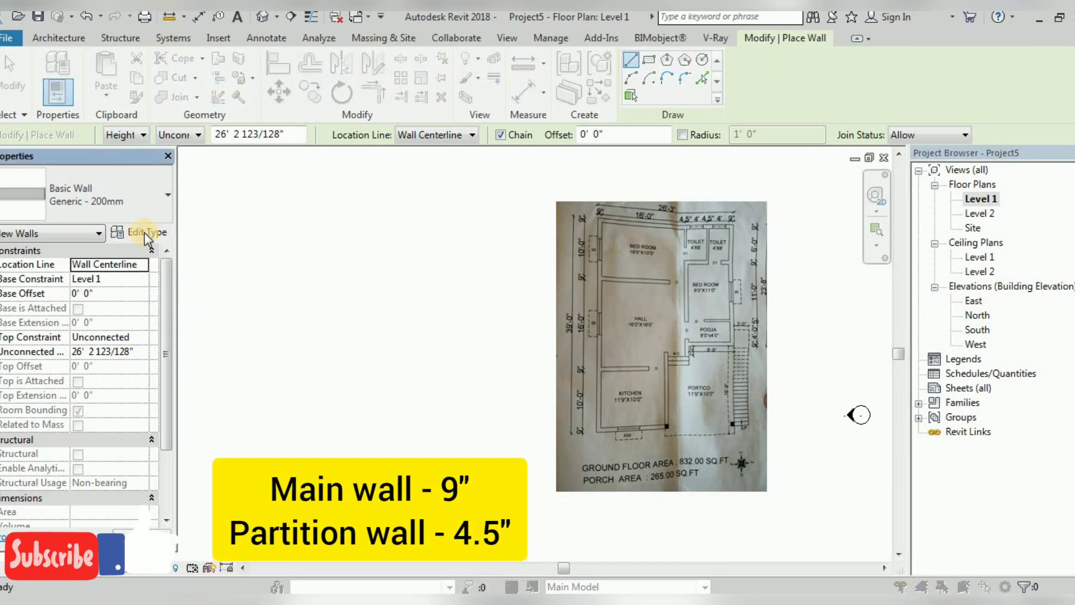
left_click(875, 126)
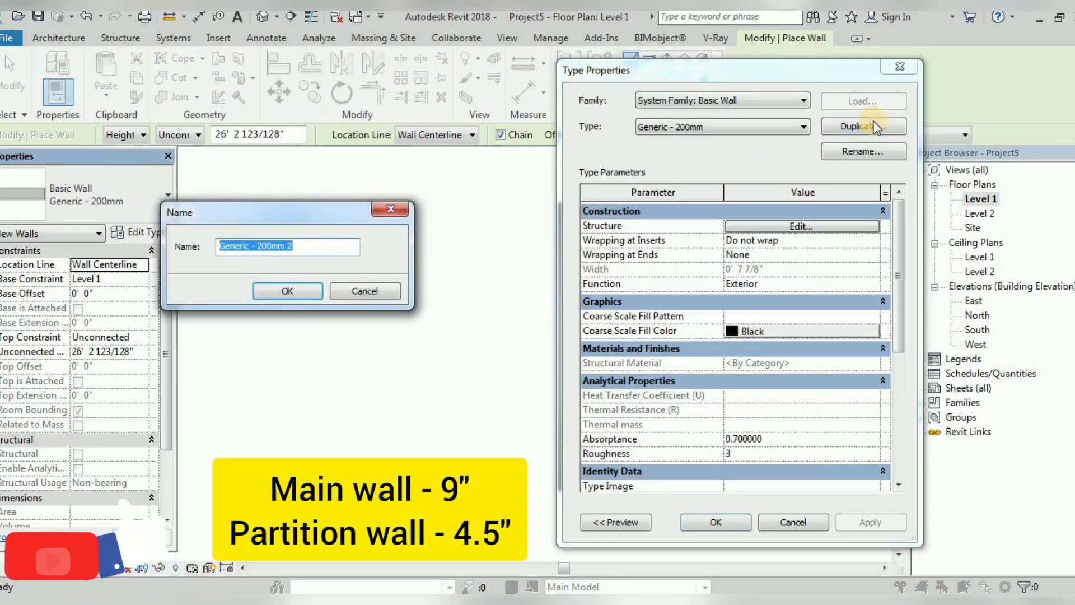
type("main")
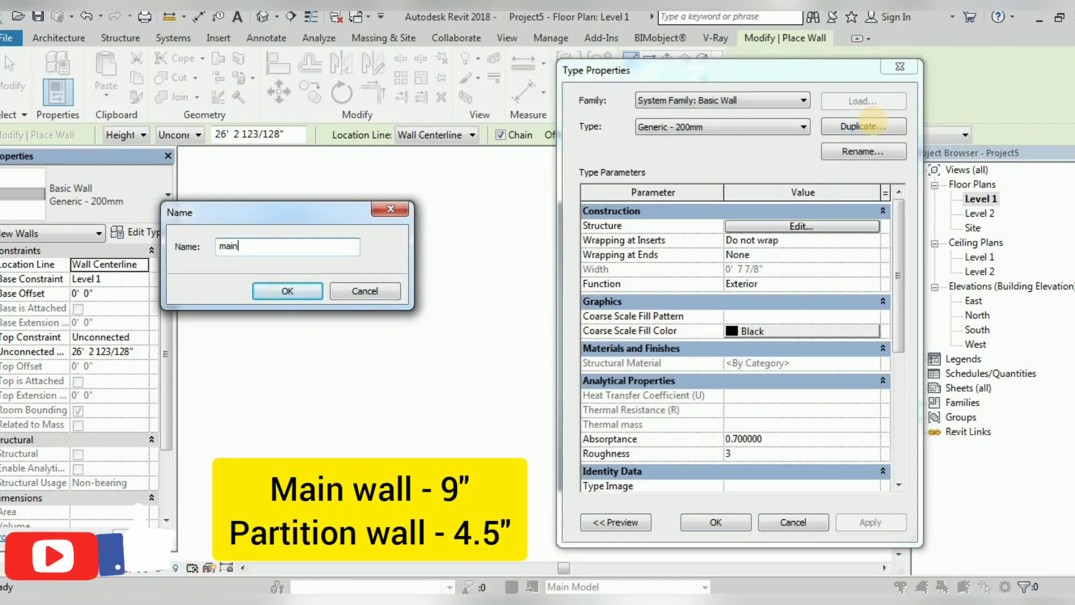
left_click(312, 287)
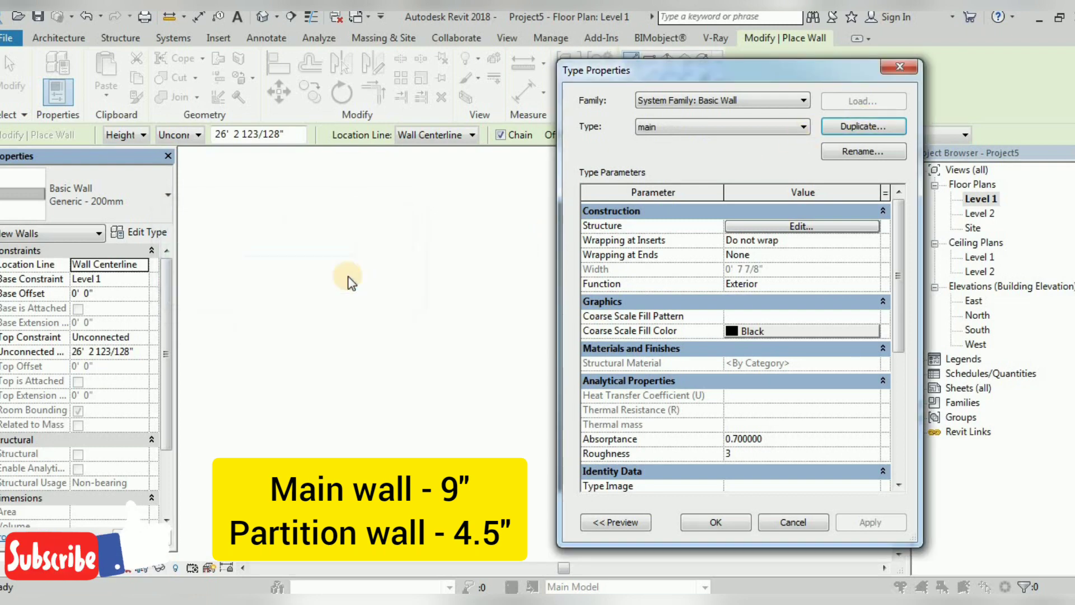
Step: Give main a 9" structure layer and make it the current wall type
left_click(761, 226)
left_click(782, 235)
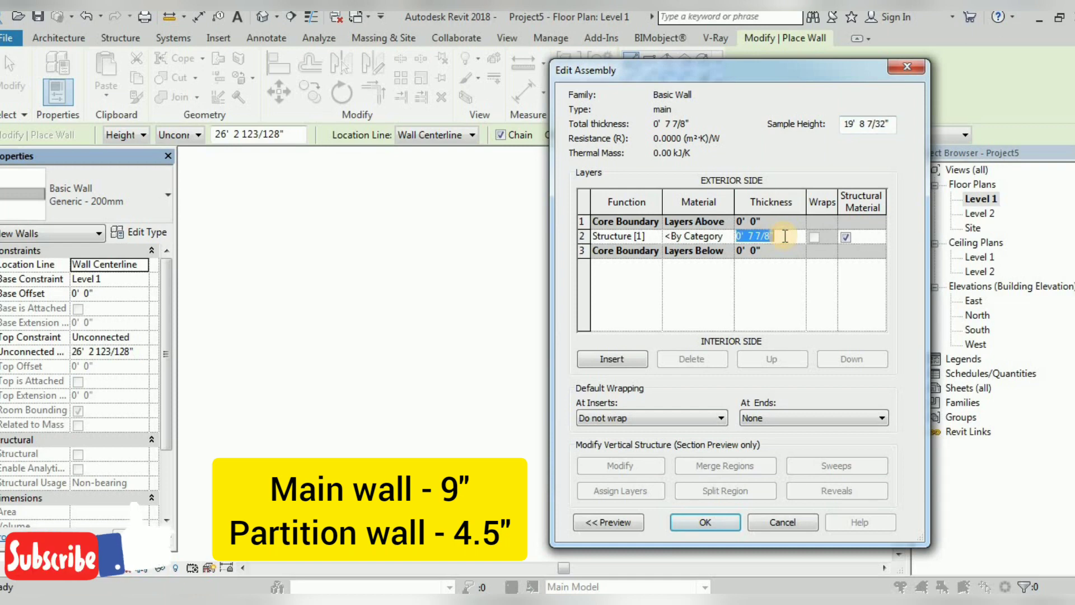
type("9")
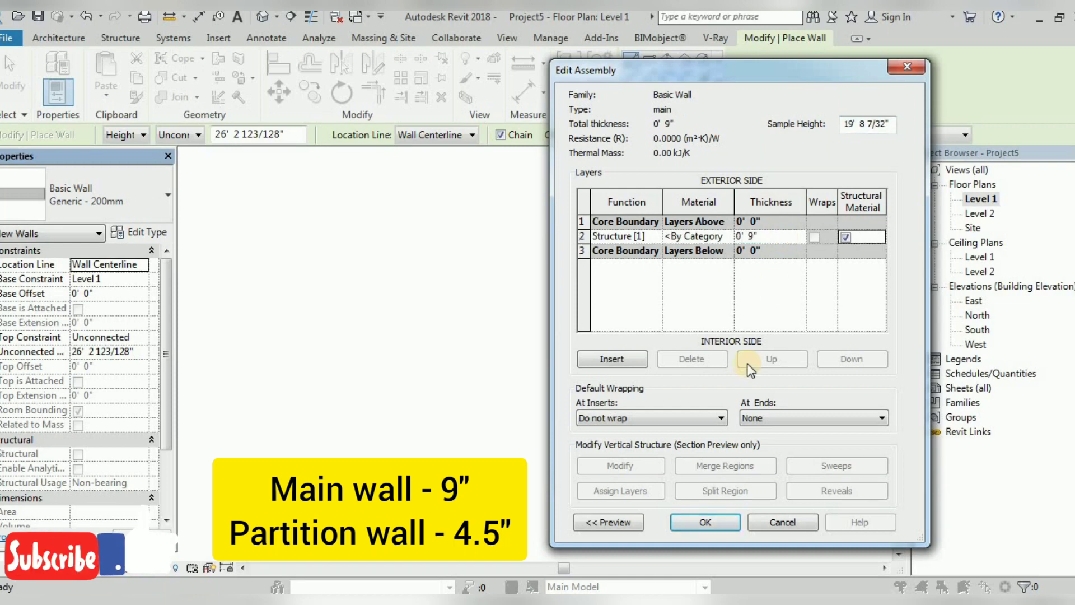
left_click(721, 520)
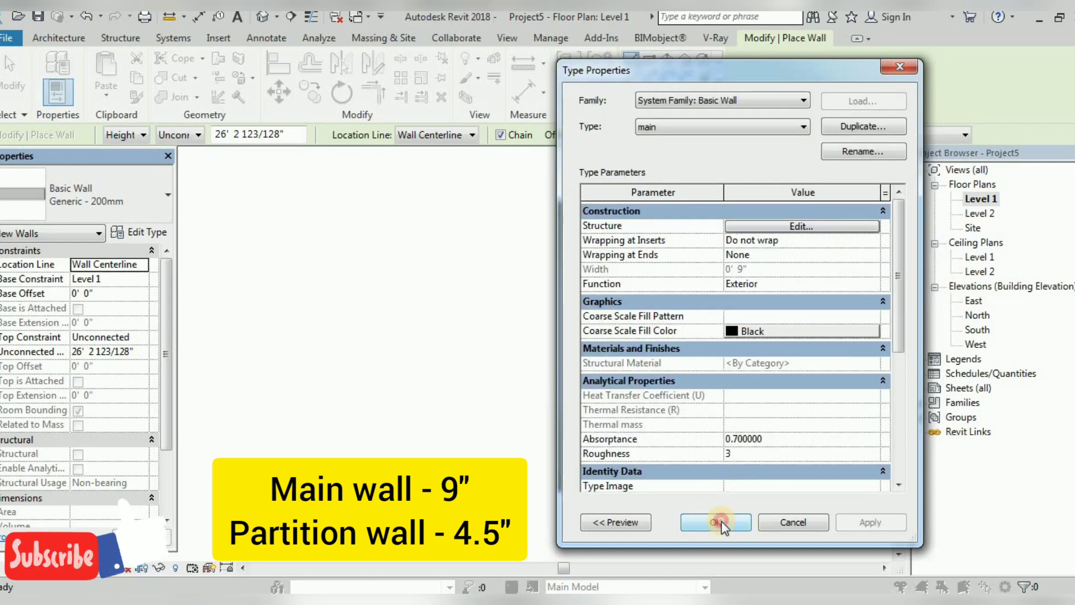
left_click(721, 521)
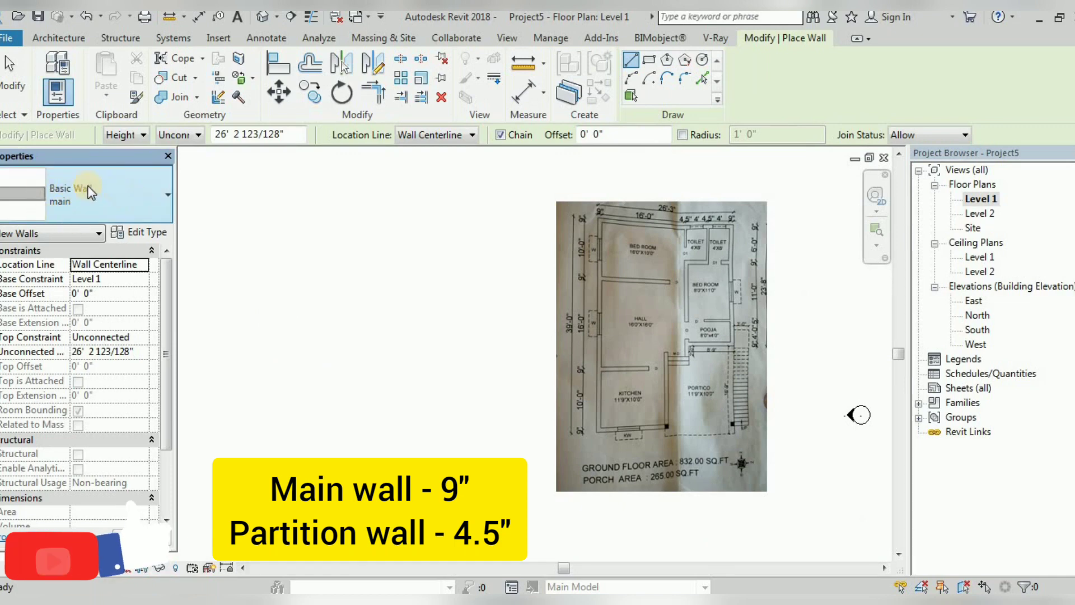
left_click(112, 209)
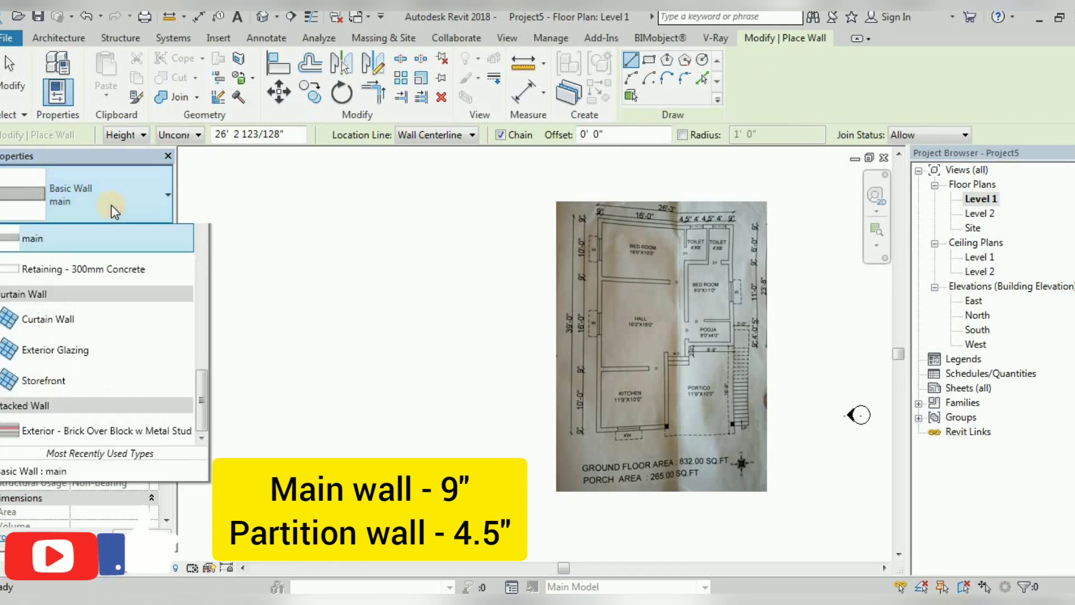
scroll(84, 336, "up", 2)
left_click(56, 288)
left_click(123, 233)
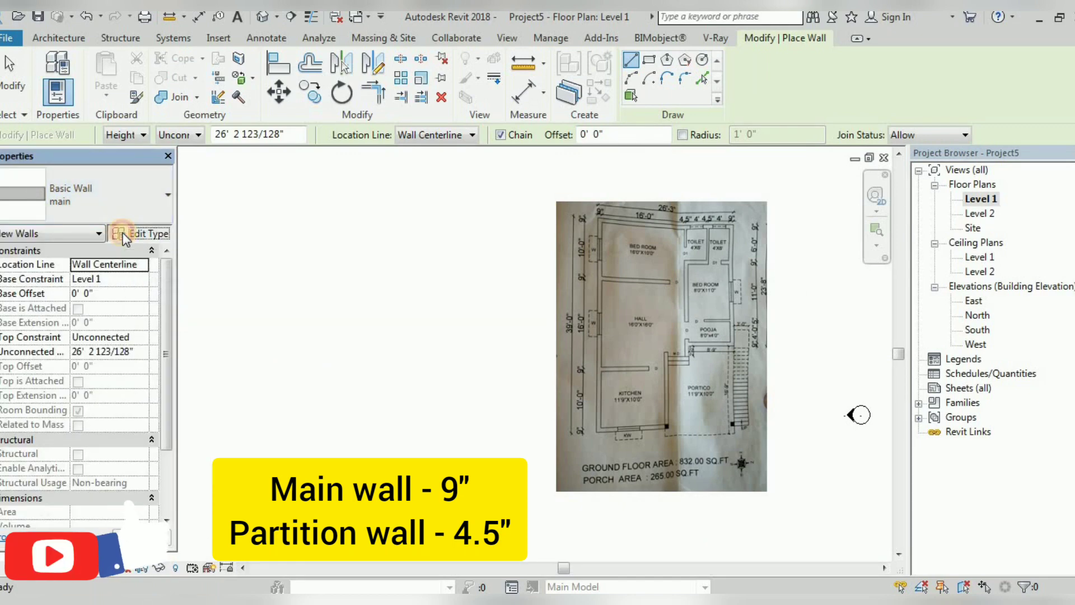
Step: Duplicate main as 'partition' with a 4 1/2" structure layer thickness
left_click(861, 126)
type("partition")
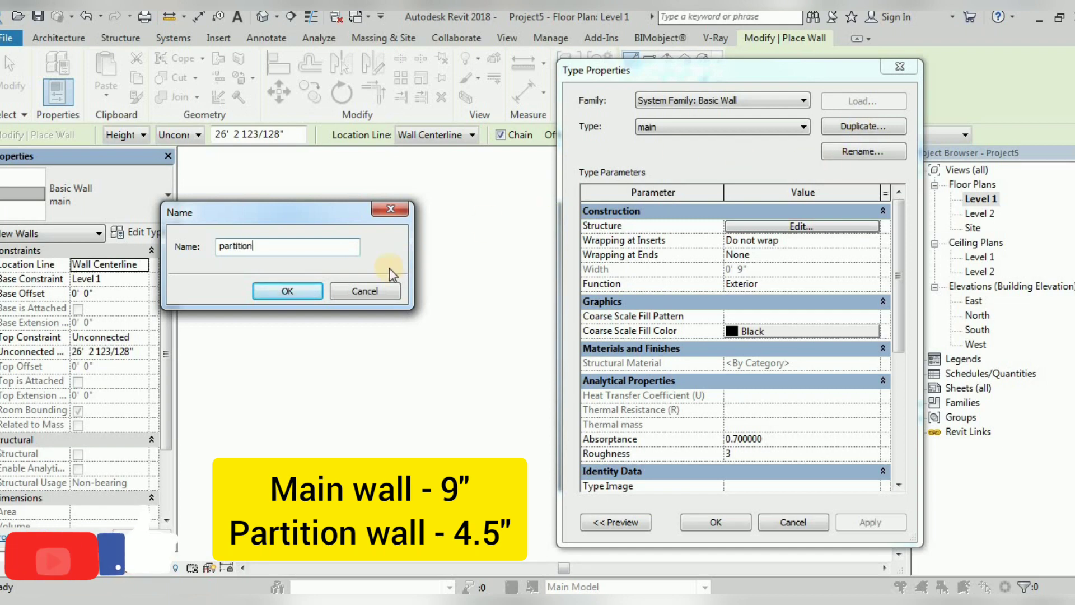
left_click(322, 296)
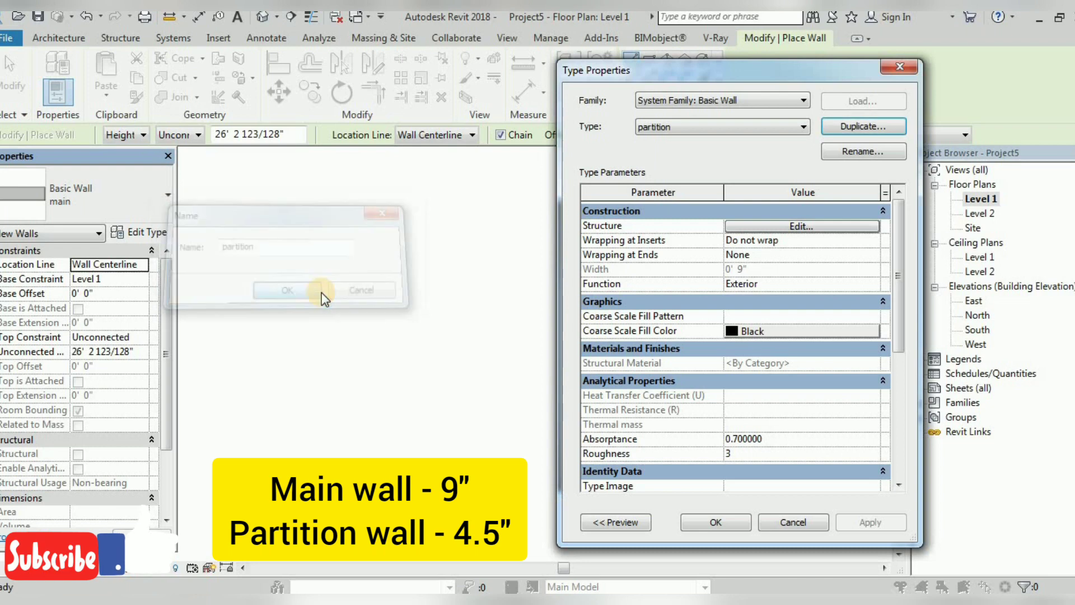
left_click(775, 226)
left_click(788, 237)
type("4.5\"")
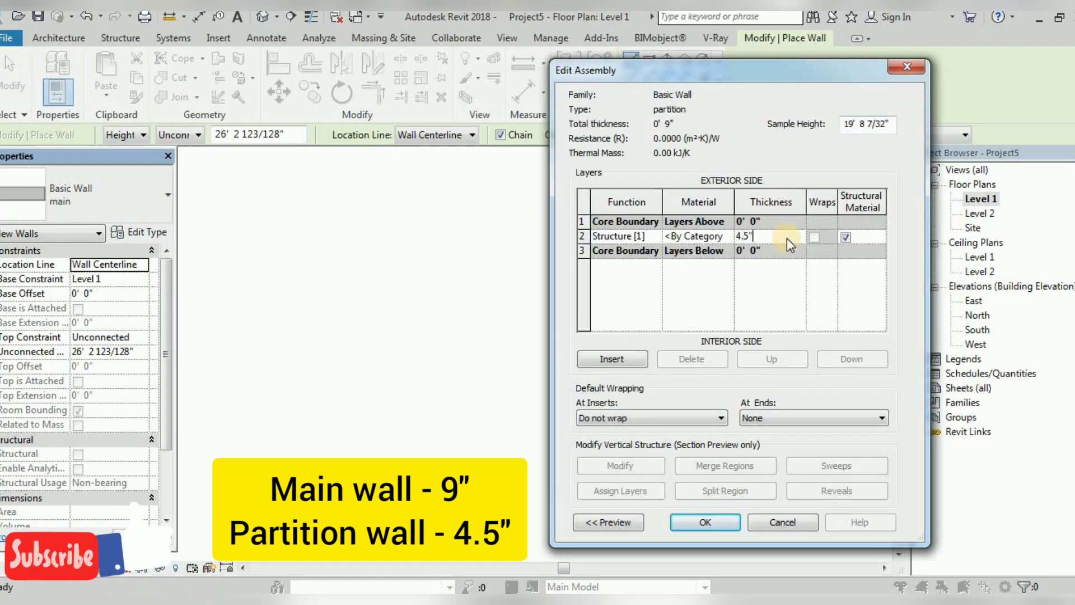
key("Tab")
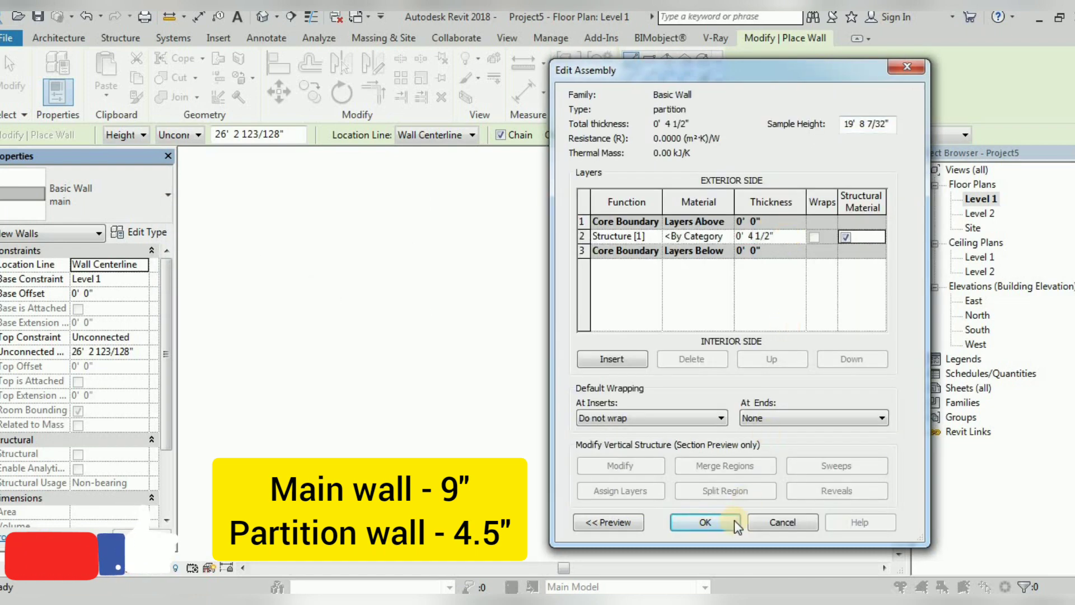
left_click(731, 524)
left_click(753, 452)
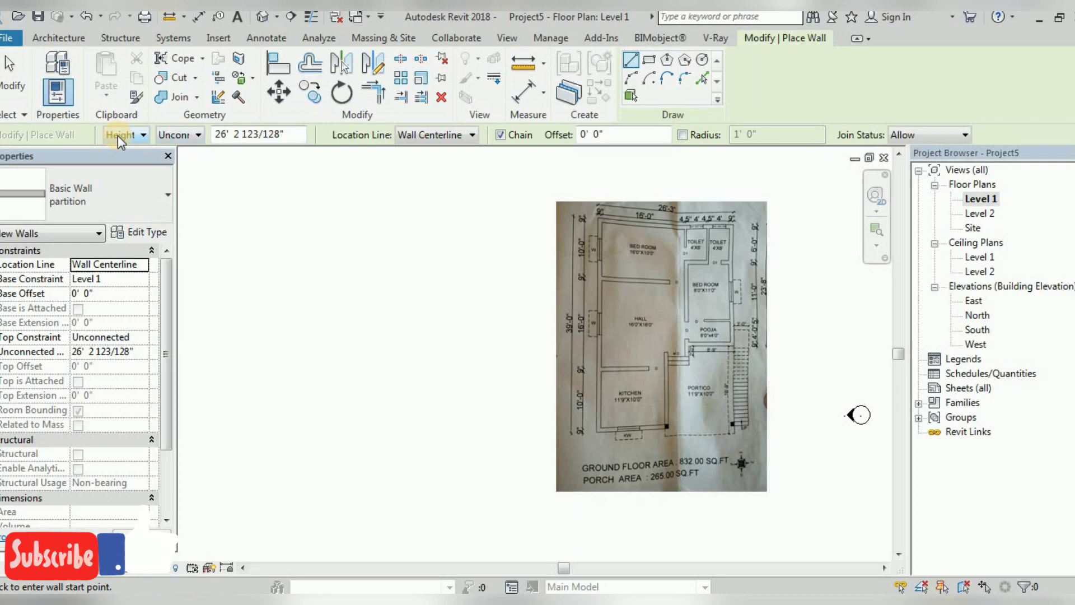
Step: Set the wall height to Level 2 and dismiss the resulting error
left_click(197, 135)
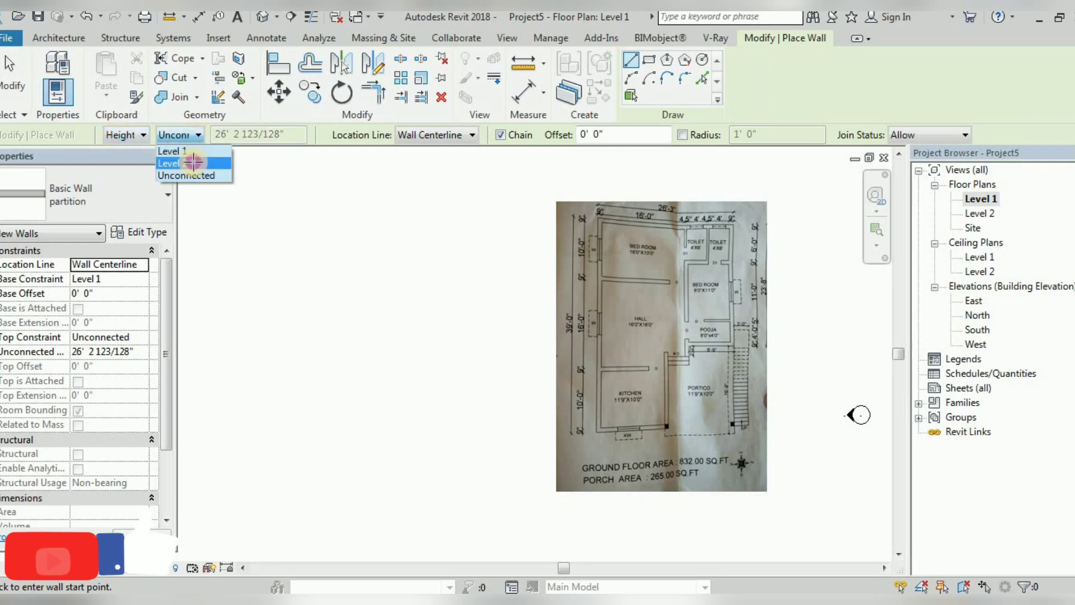
left_click(194, 162)
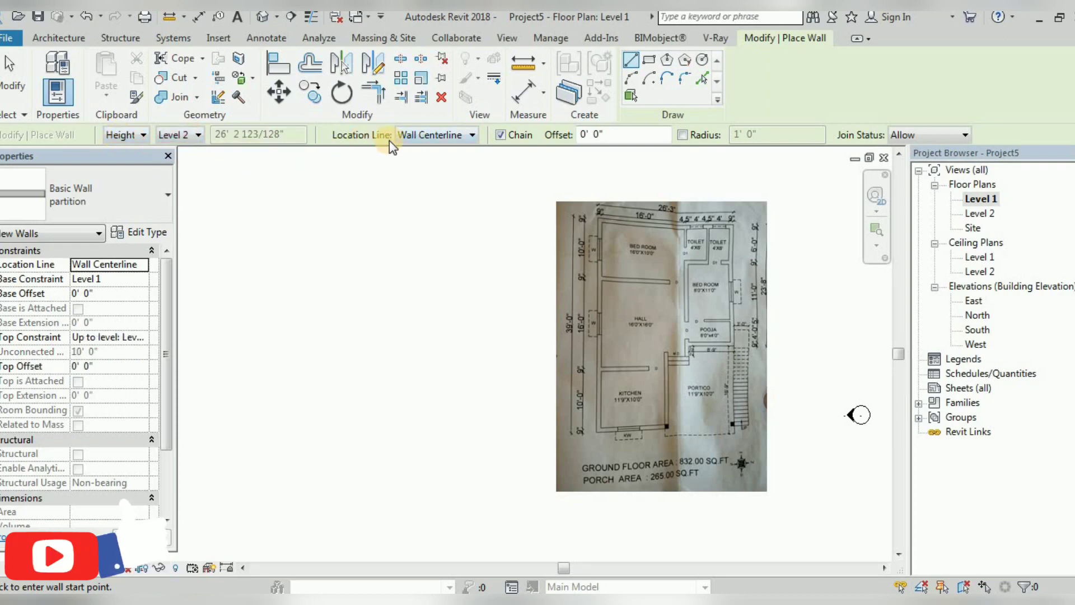
left_click(711, 235)
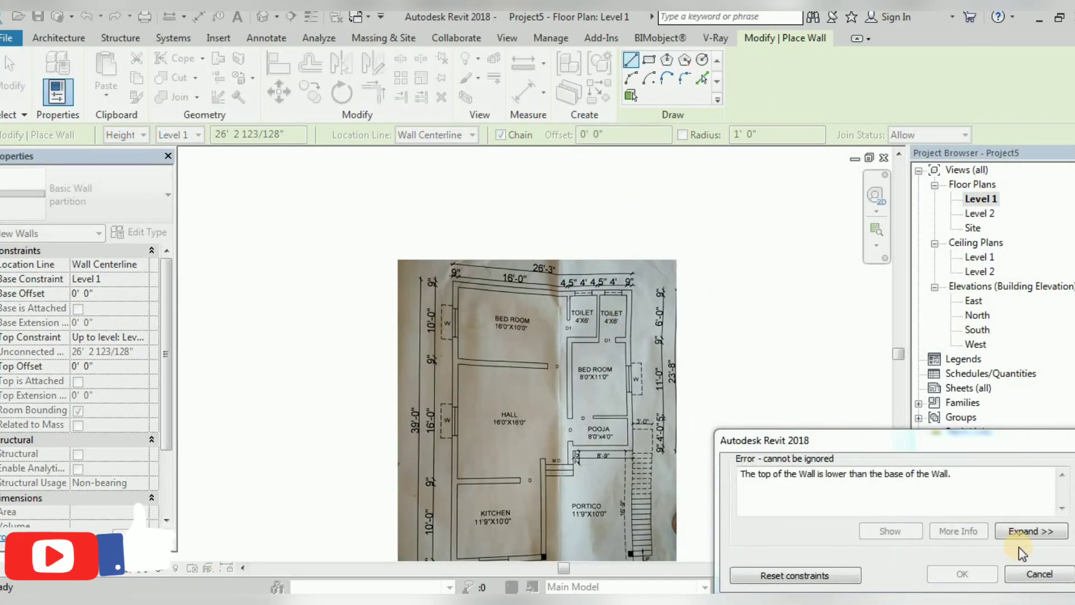
left_click(1046, 571)
scroll(622, 190, "up", 3)
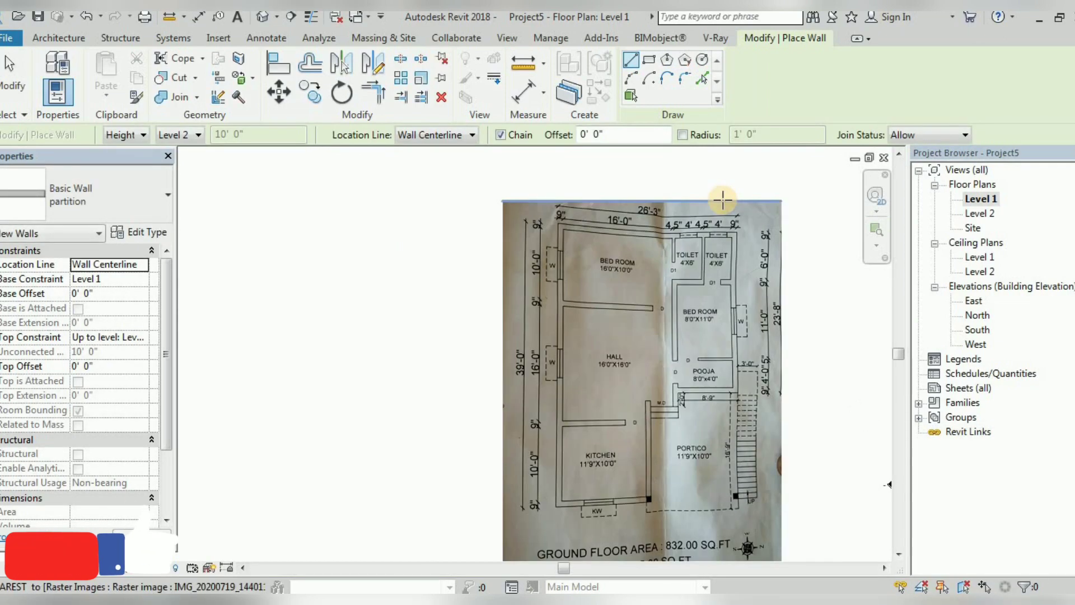
scroll(621, 189, "up", 3)
Step: Set the wall location line to Finish Face: Exterior
left_click(472, 135)
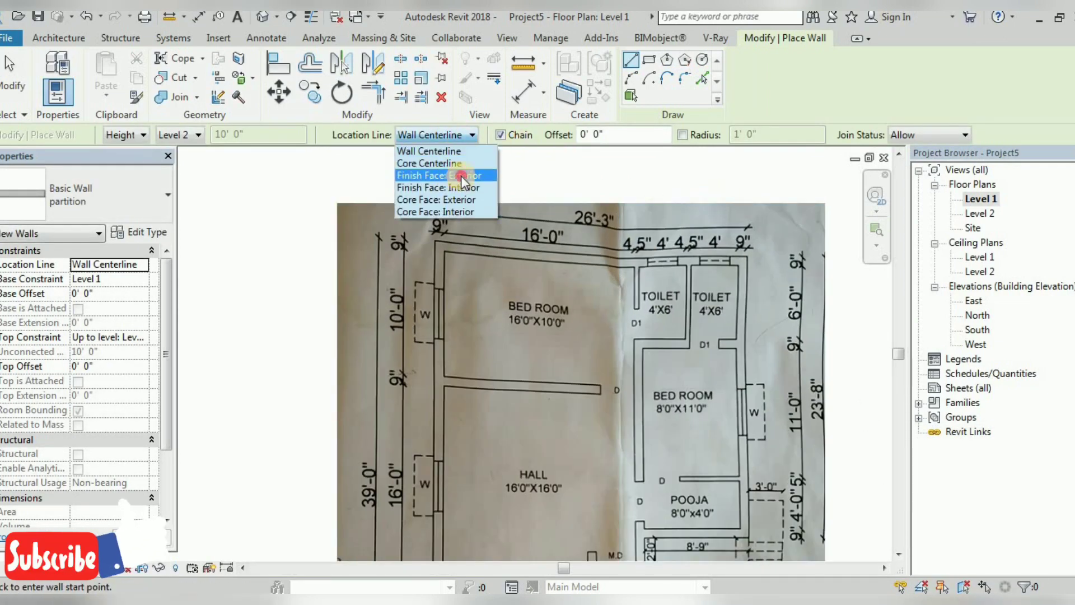
left_click(461, 176)
scroll(443, 232, "up", 2)
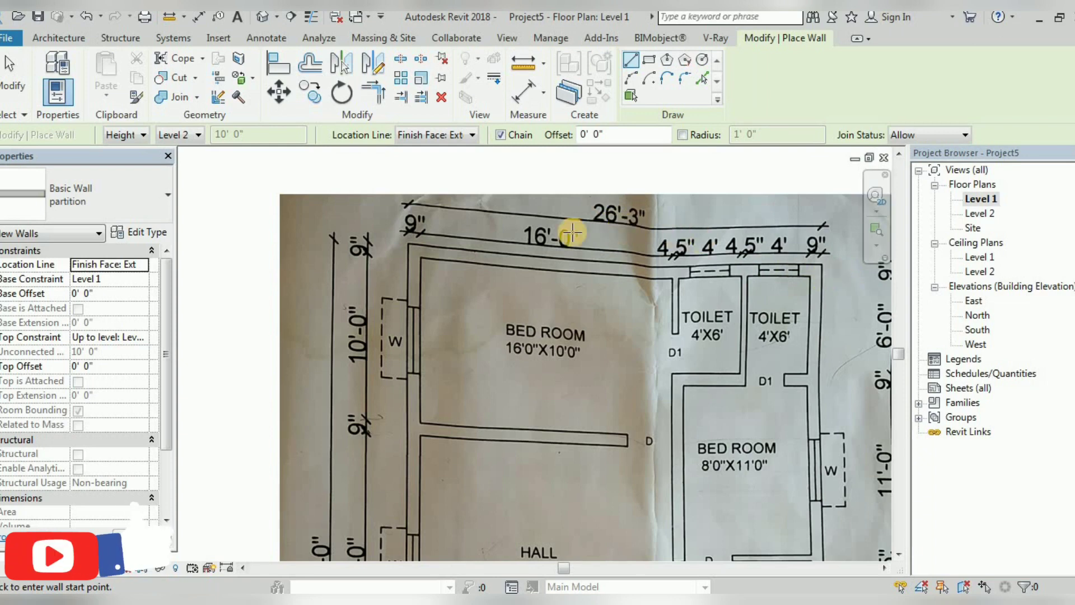
scroll(480, 268, "down", 2)
scroll(451, 231, "down", 2)
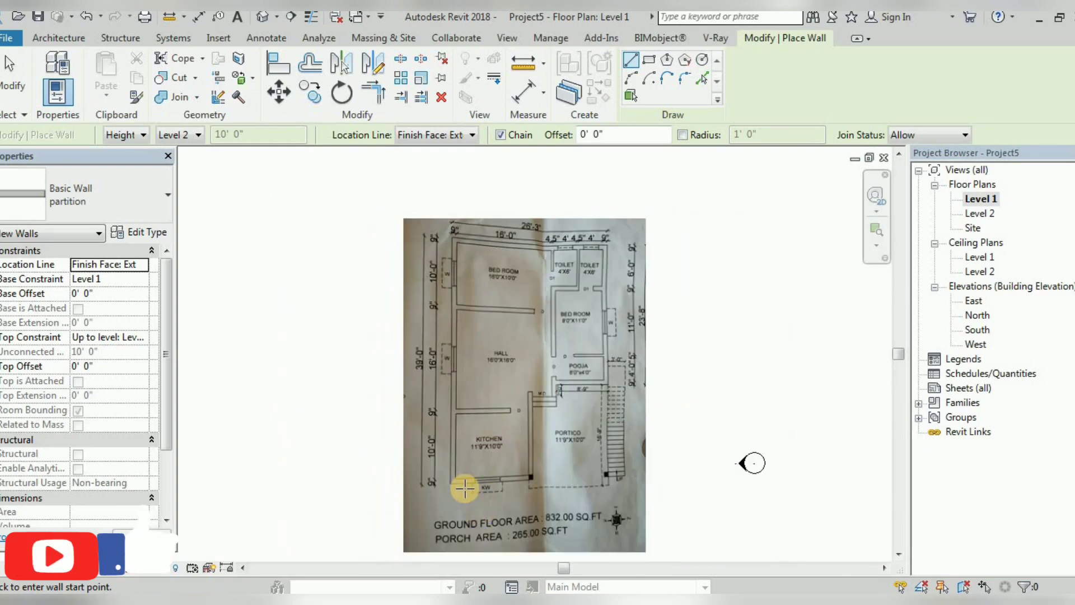
scroll(392, 271, "up", 1)
scroll(395, 273, "up", 1)
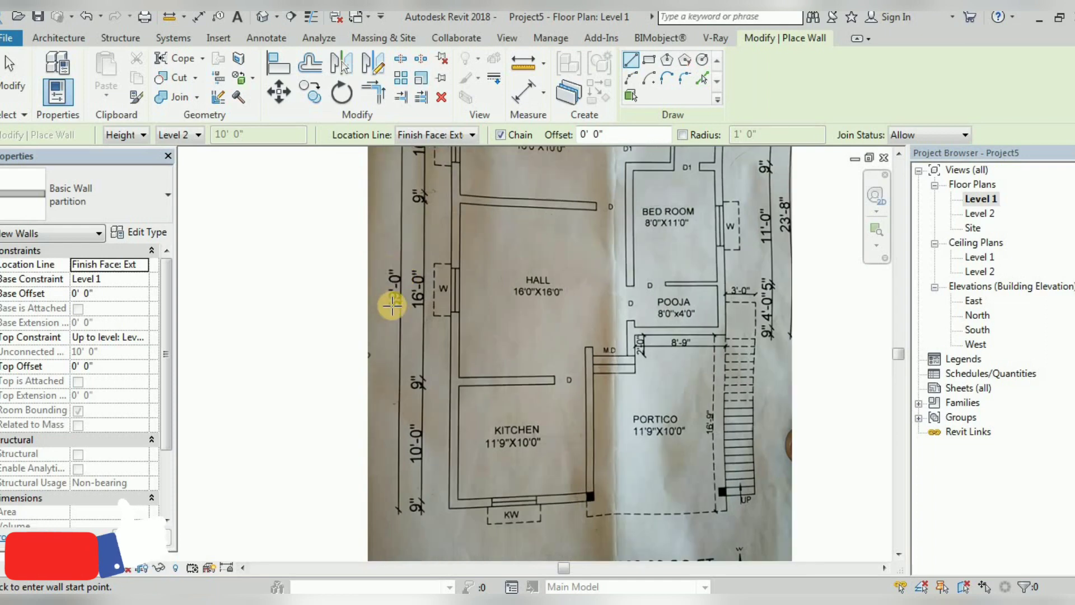
scroll(491, 292, "down", 1)
scroll(486, 302, "down", 1)
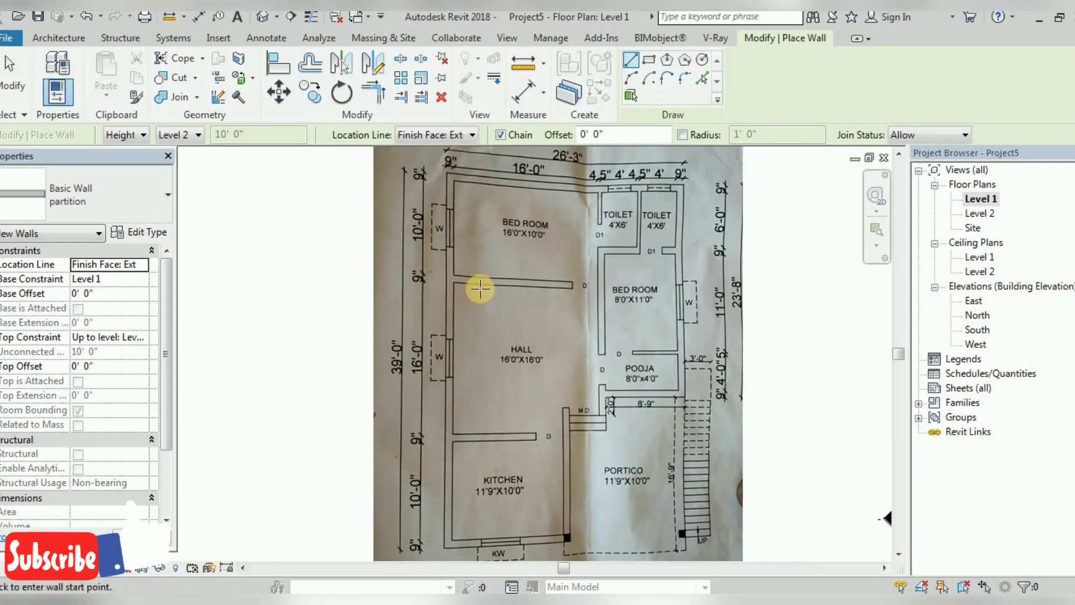
scroll(475, 246, "down", 1)
scroll(479, 224, "up", 1)
scroll(476, 202, "up", 1)
scroll(475, 194, "up", 1)
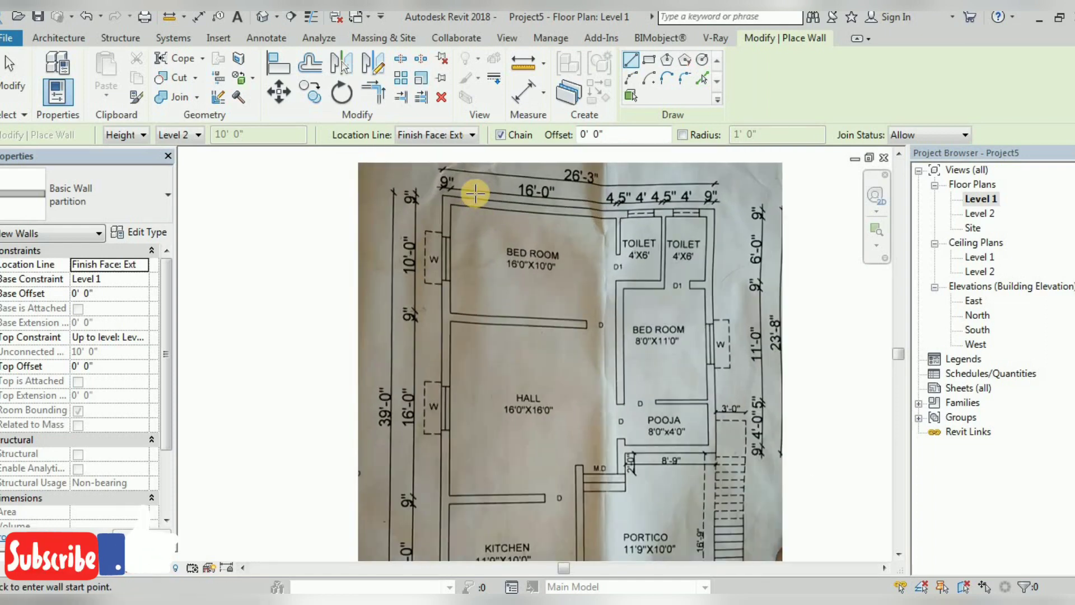
Step: Confirm Finish Face: Exterior stays selected and pan the plan image into view
left_click(452, 136)
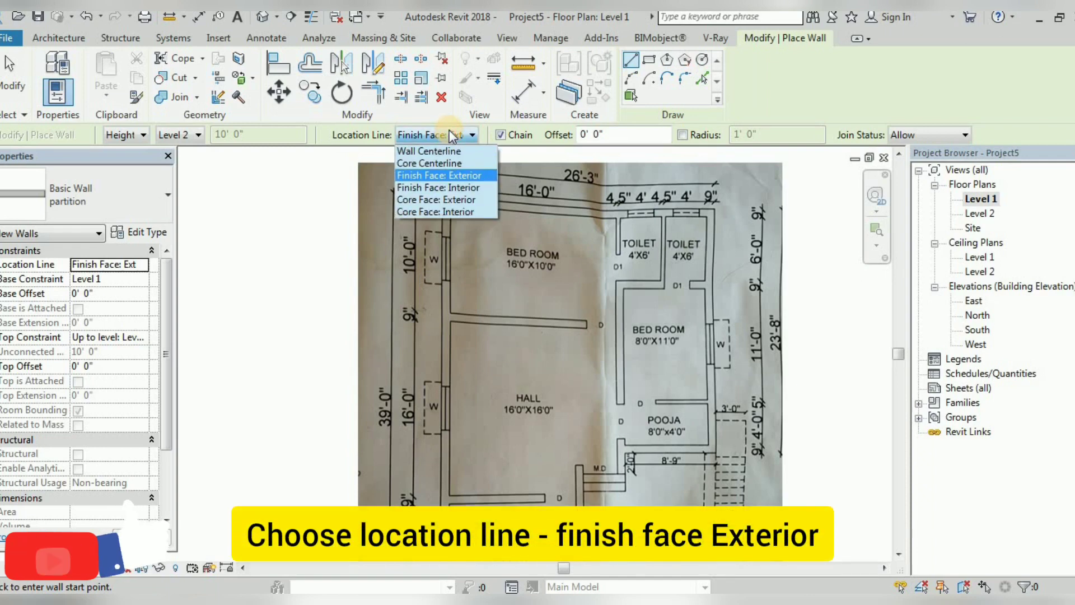
left_click(448, 175)
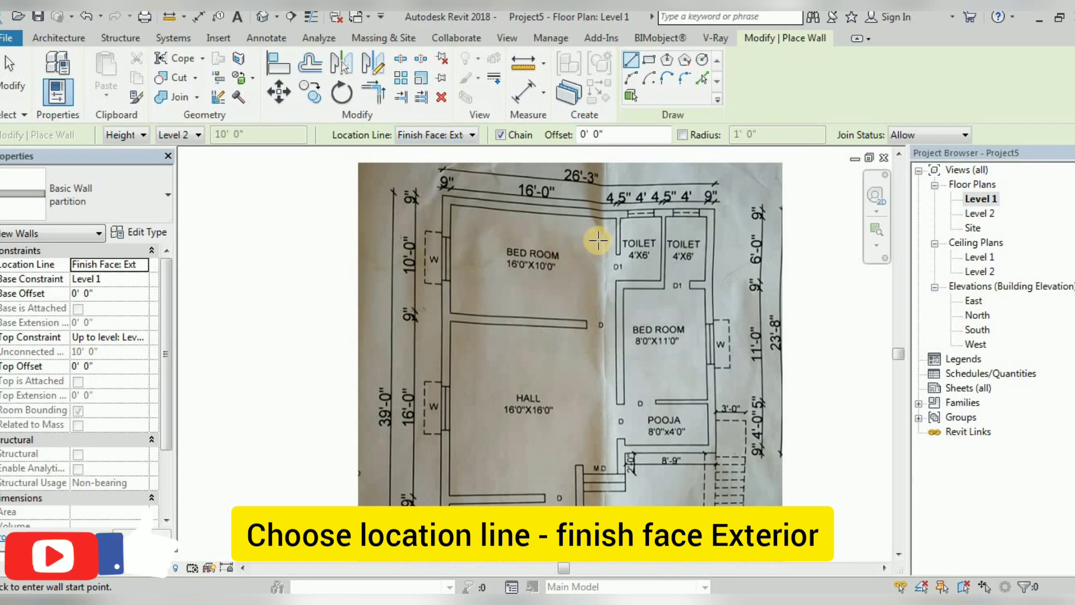
scroll(585, 242, "down", 2)
scroll(585, 242, "down", 1)
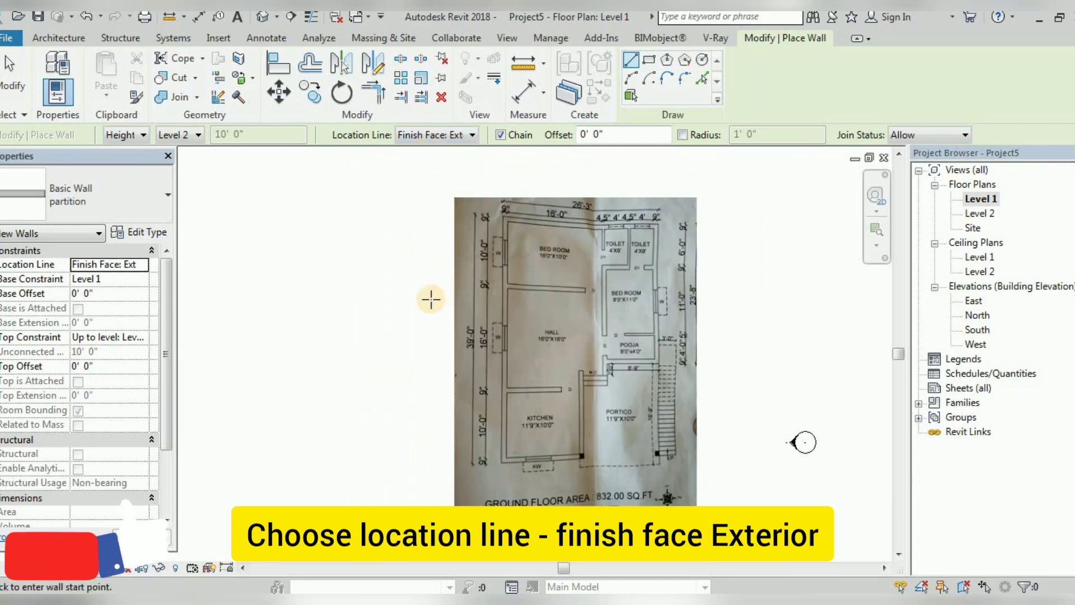
middle_click_drag(501, 316, 552, 331)
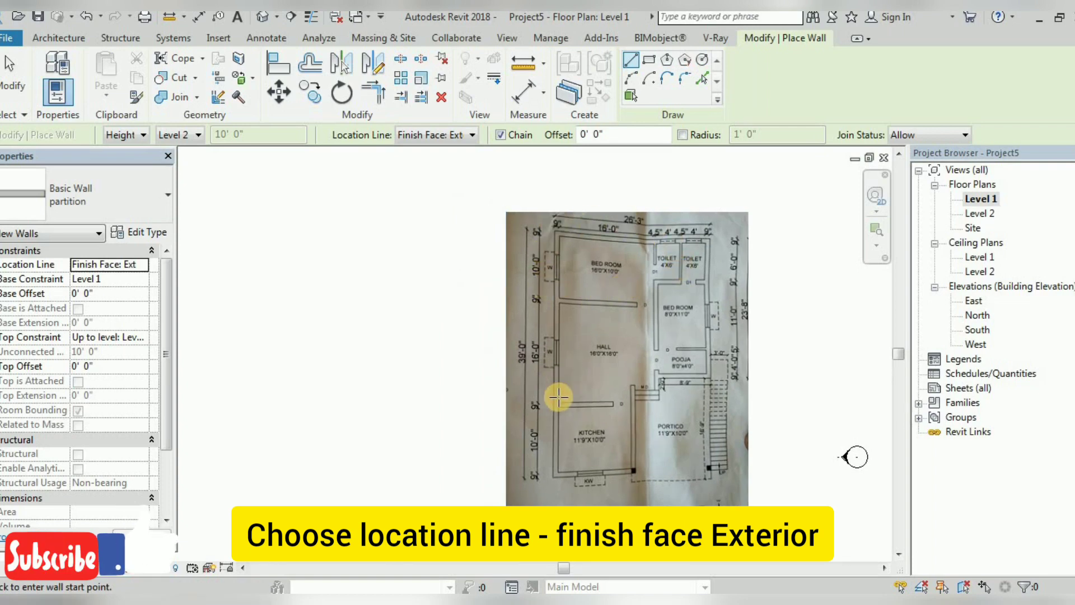
scroll(386, 387, "down", 1)
scroll(400, 398, "down", 1)
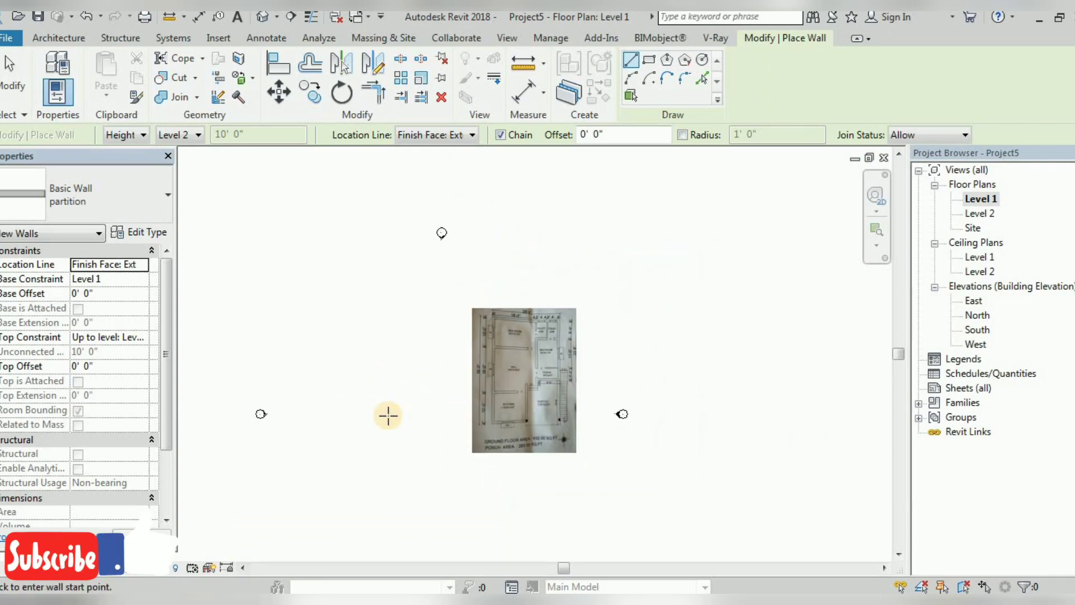
scroll(392, 403, "up", 1)
scroll(386, 411, "up", 1)
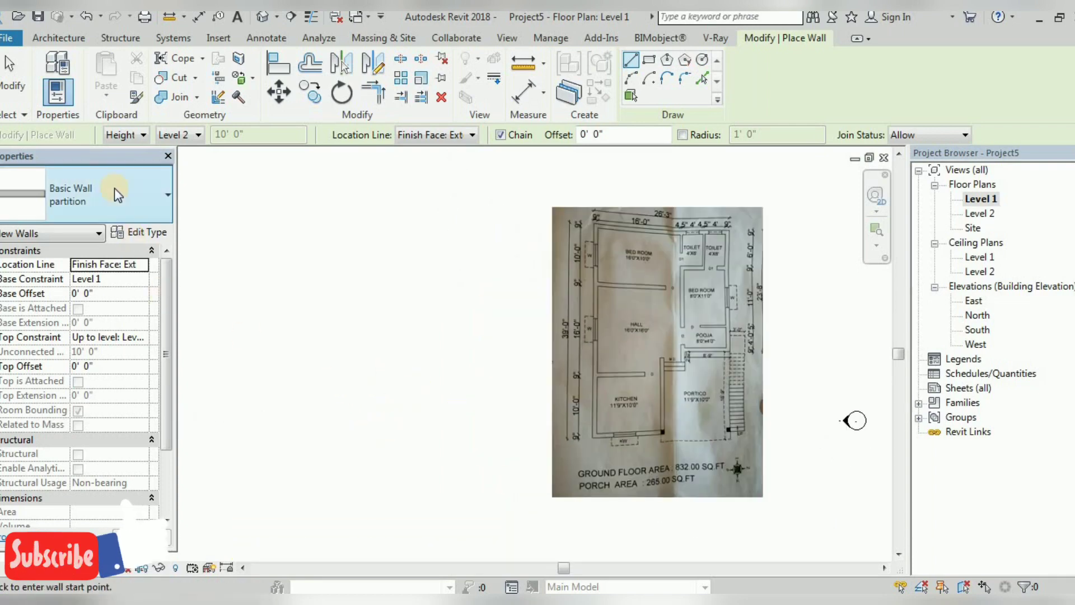
Step: Draw a closed 39' by 26'3" rectangle of main walls as the outer shell
left_click(154, 202)
left_click(123, 258)
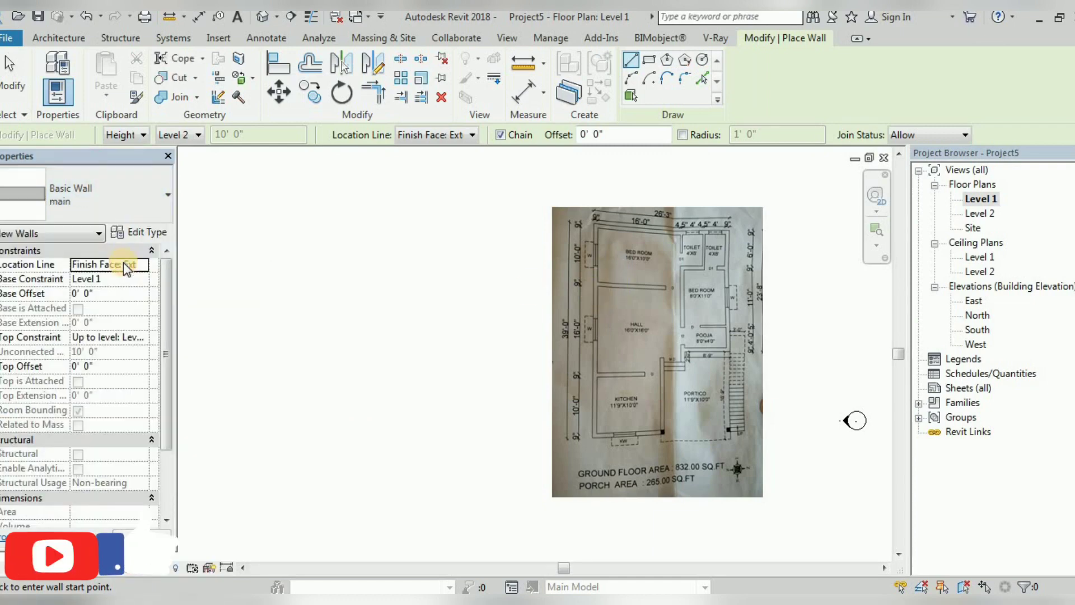
left_click(339, 438)
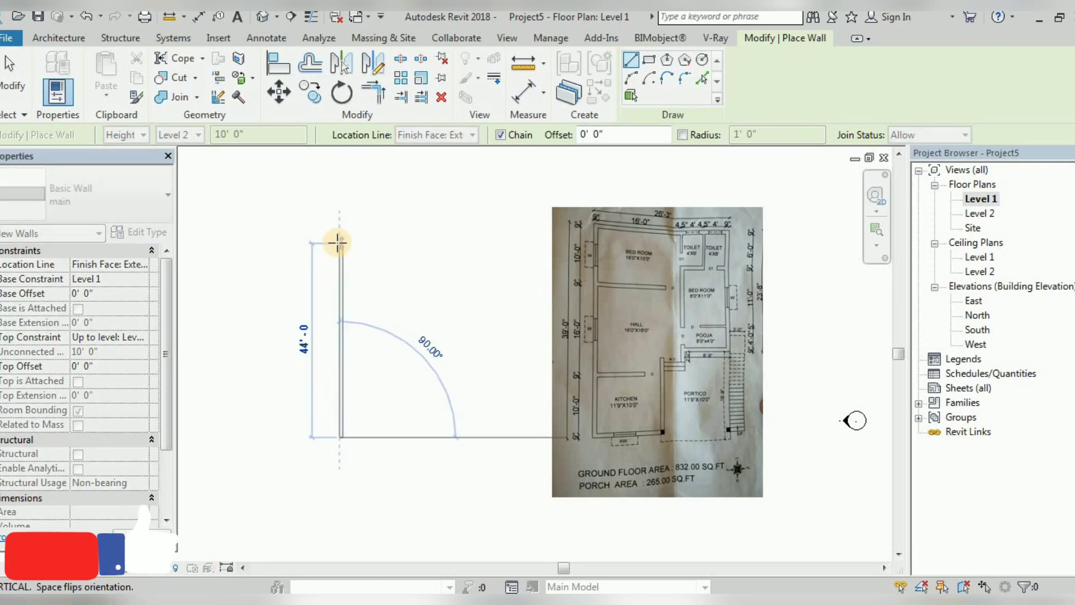
type("39'")
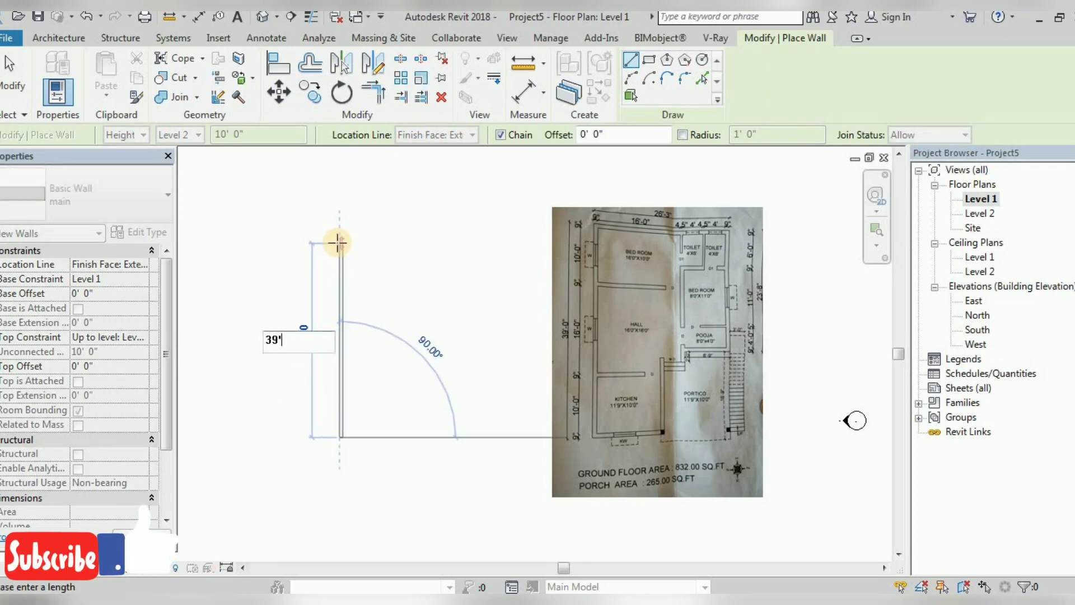
key("Return")
type("26'3\"")
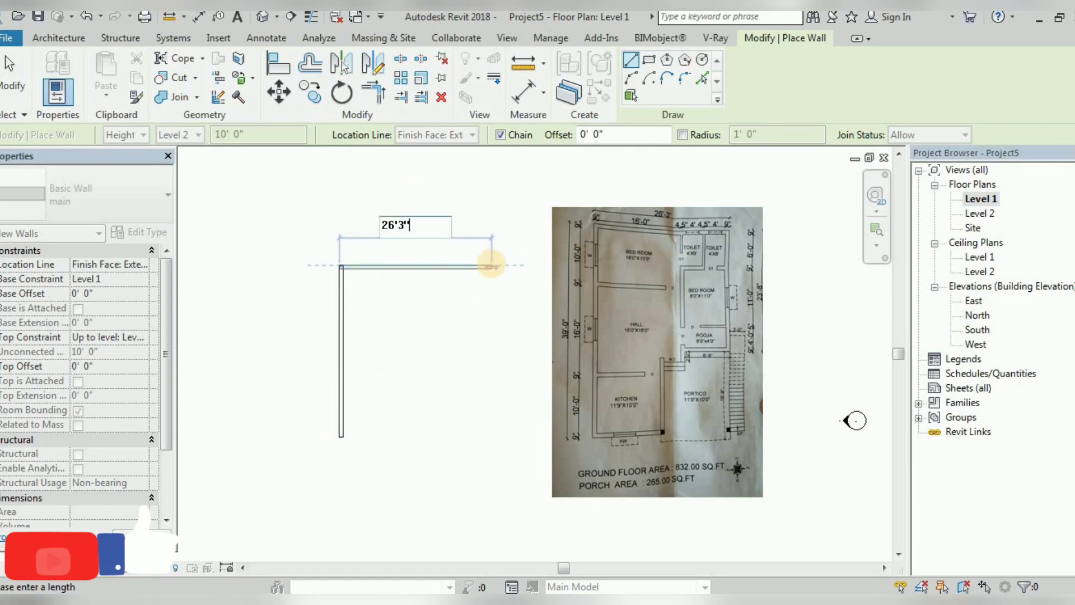
key("Return")
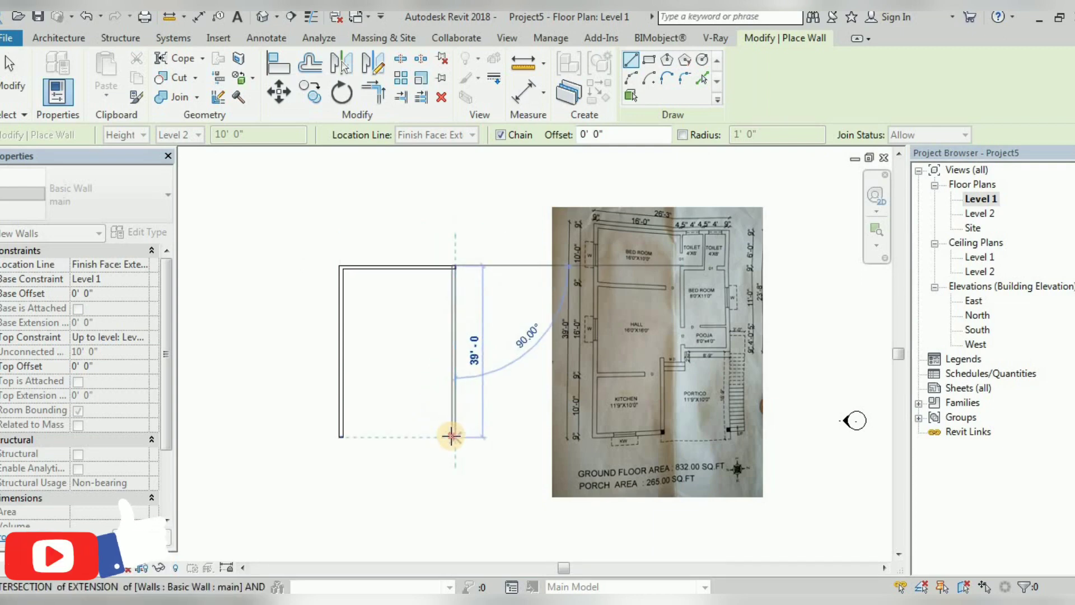
left_click(451, 436)
left_click(339, 435)
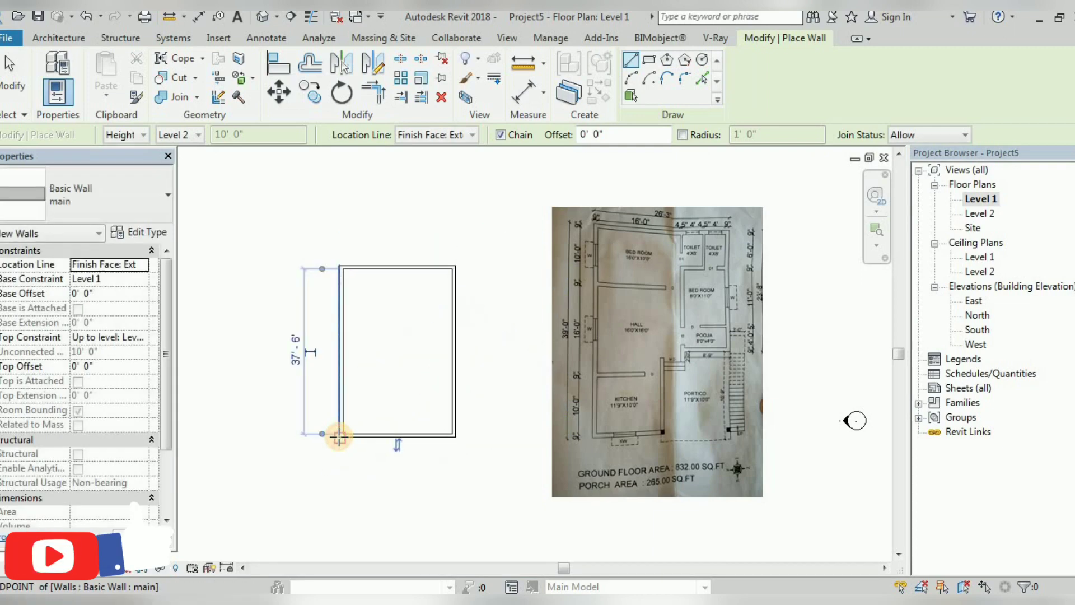
left_click(12, 73)
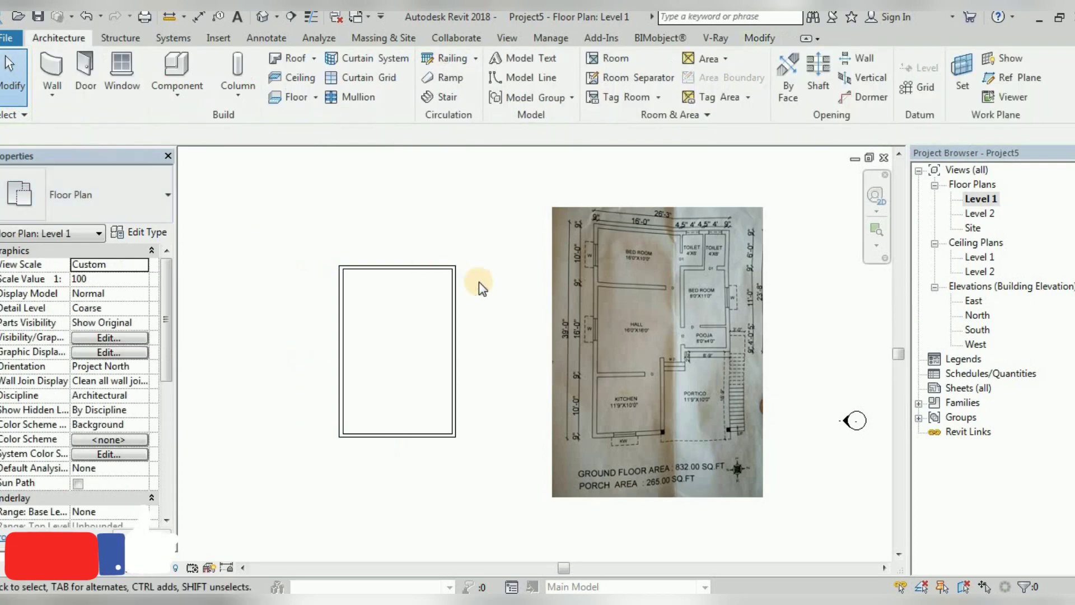
Step: Start an Aligned Dimension that measures to wall faces instead of centerlines
scroll(643, 252, "up", 4)
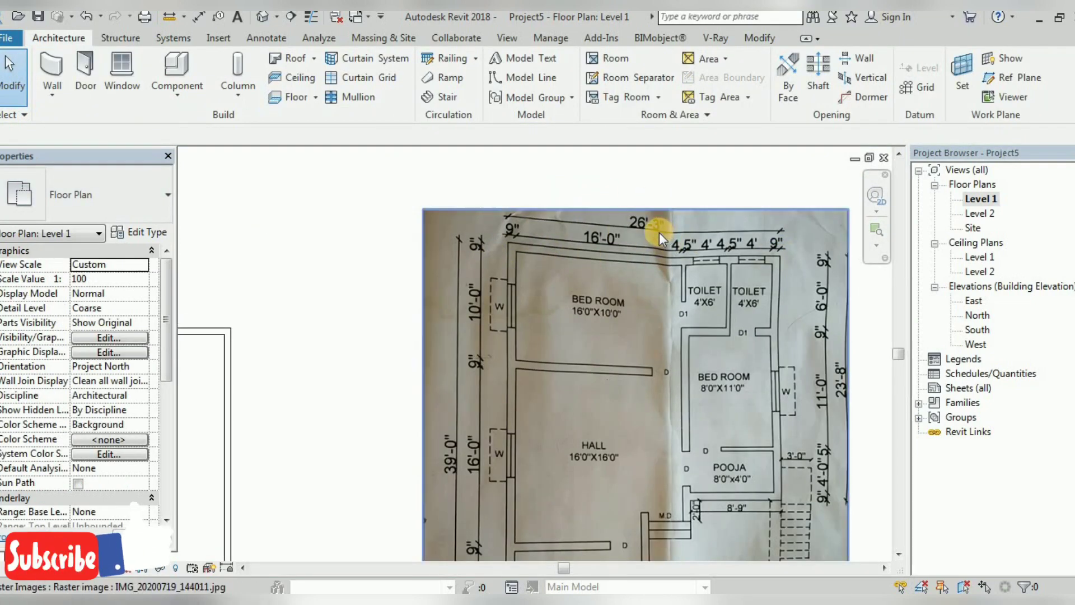
scroll(672, 231, "down", 3)
scroll(386, 275, "up", 2)
scroll(440, 221, "up", 2)
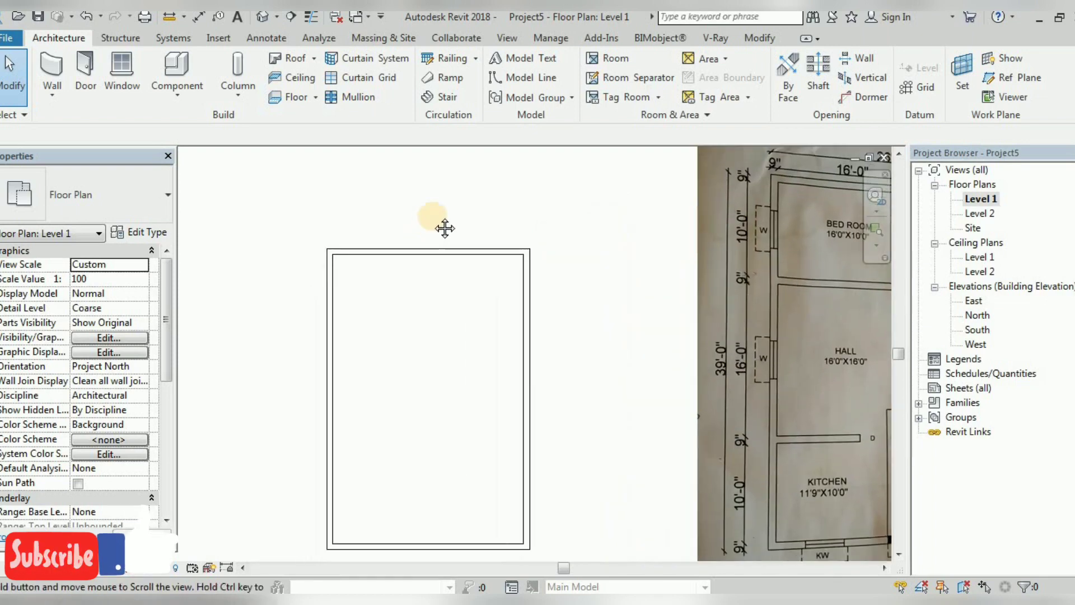
left_click(778, 43)
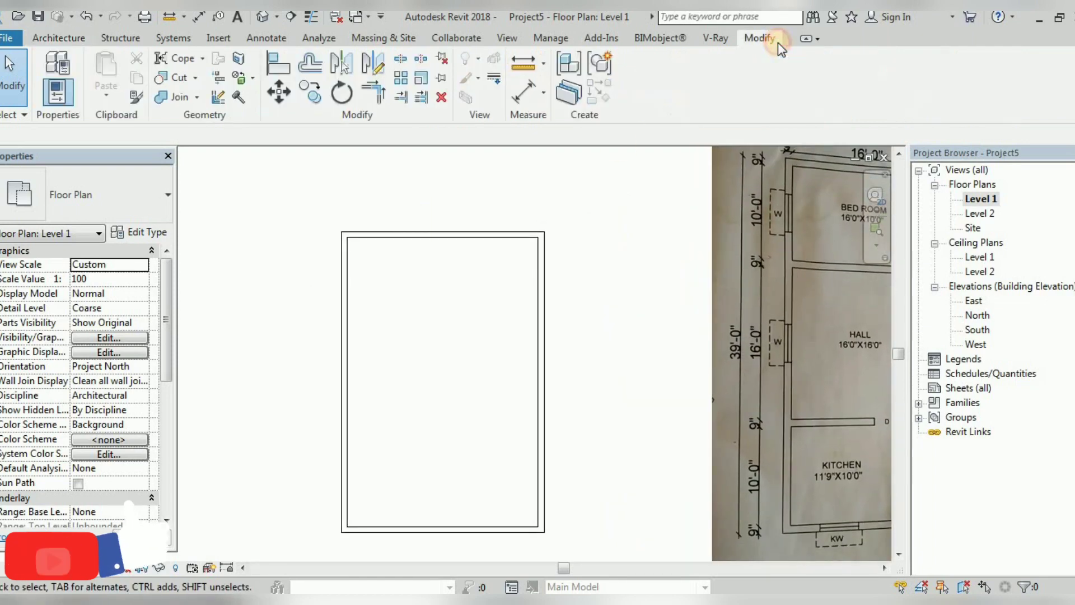
left_click(542, 93)
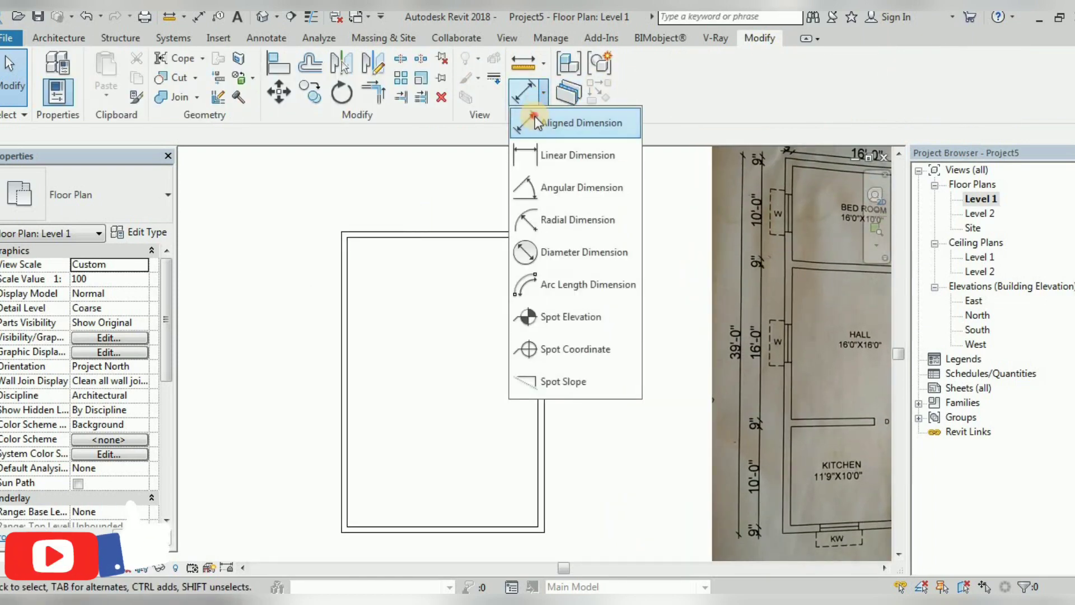
left_click(535, 116)
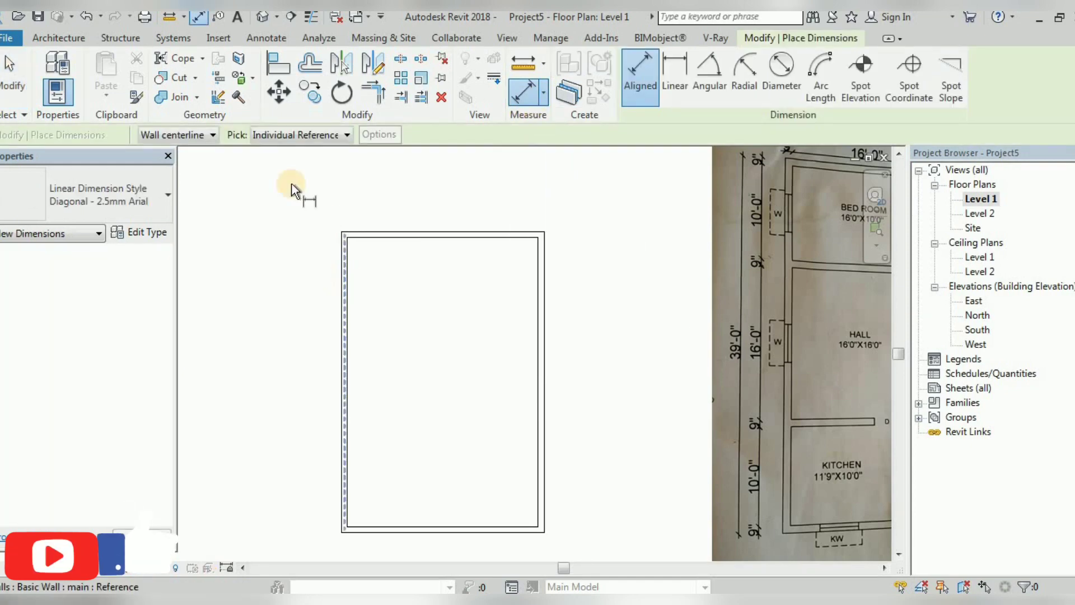
left_click(153, 136)
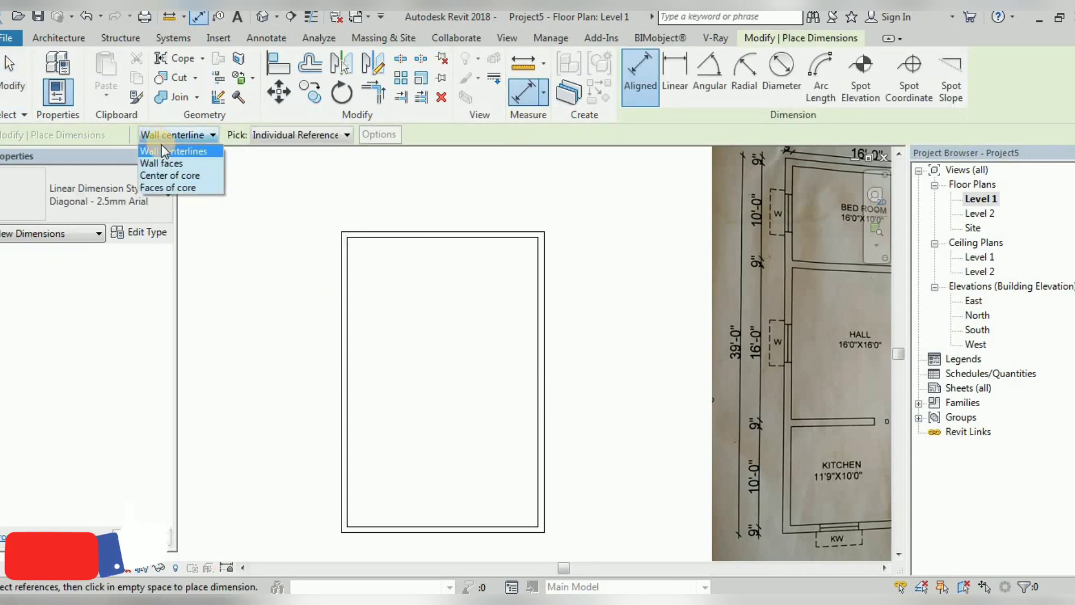
left_click(167, 162)
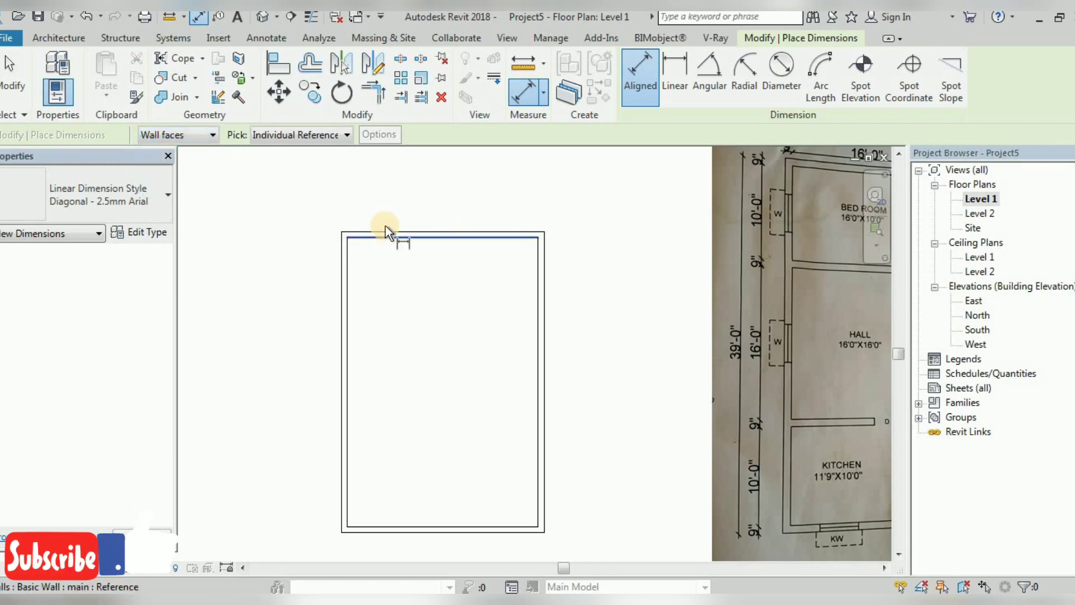
Step: Dimension the left and right walls at 26'-3" across the top, discarding a stray 24'-9"
scroll(385, 226, "up", 2)
left_click(307, 270)
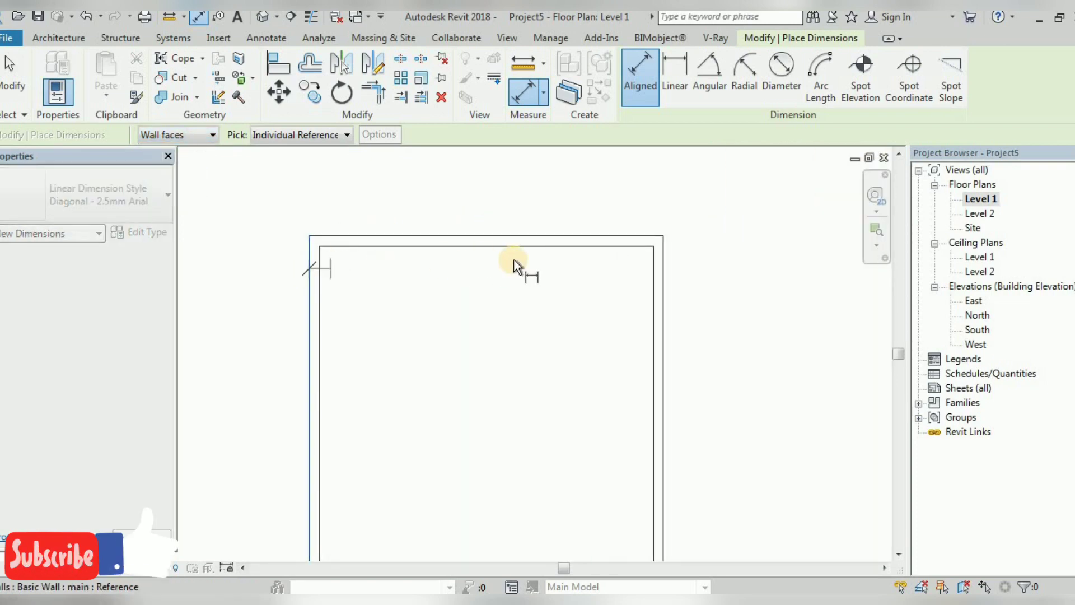
left_click(663, 264)
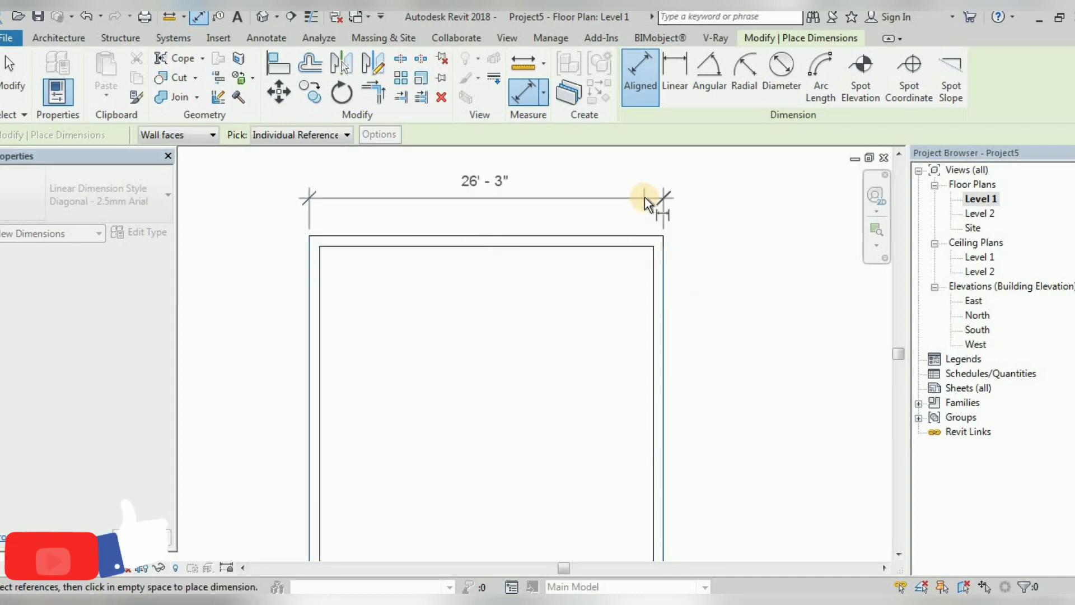
left_click(645, 197)
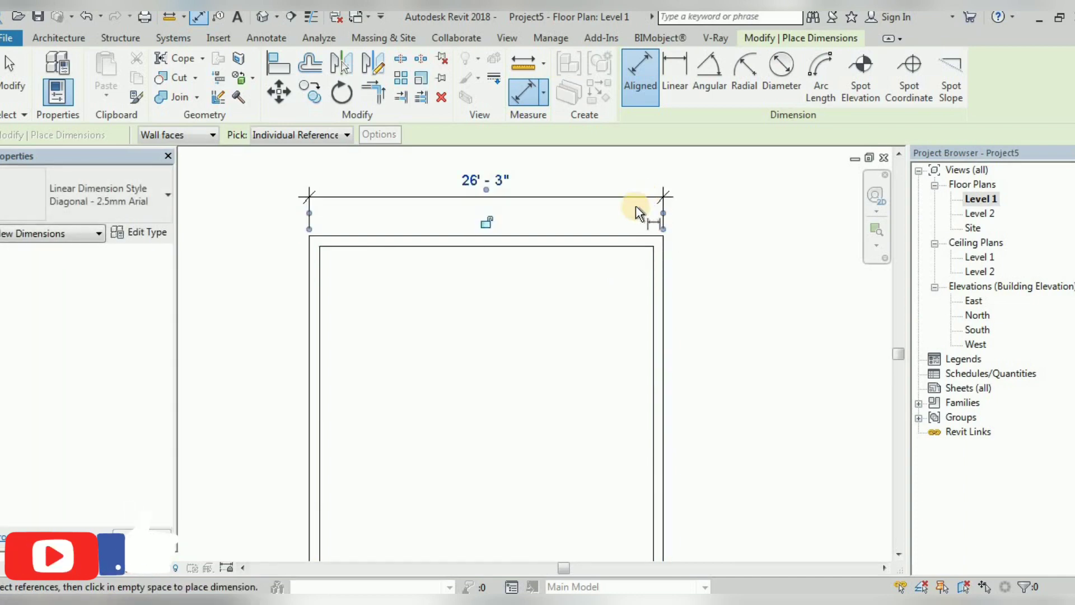
left_click(316, 292)
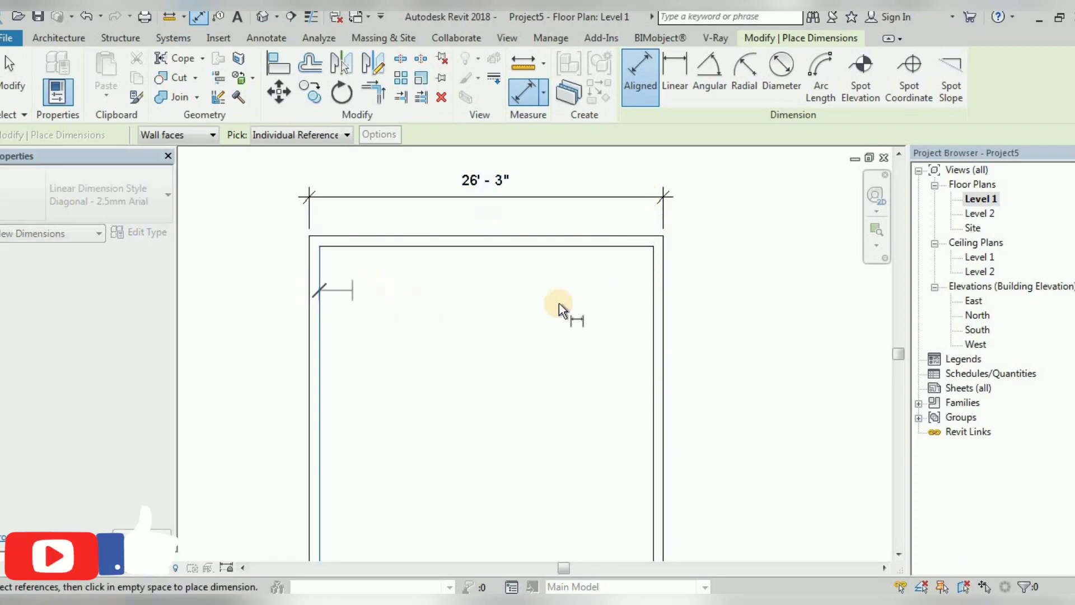
left_click(653, 292)
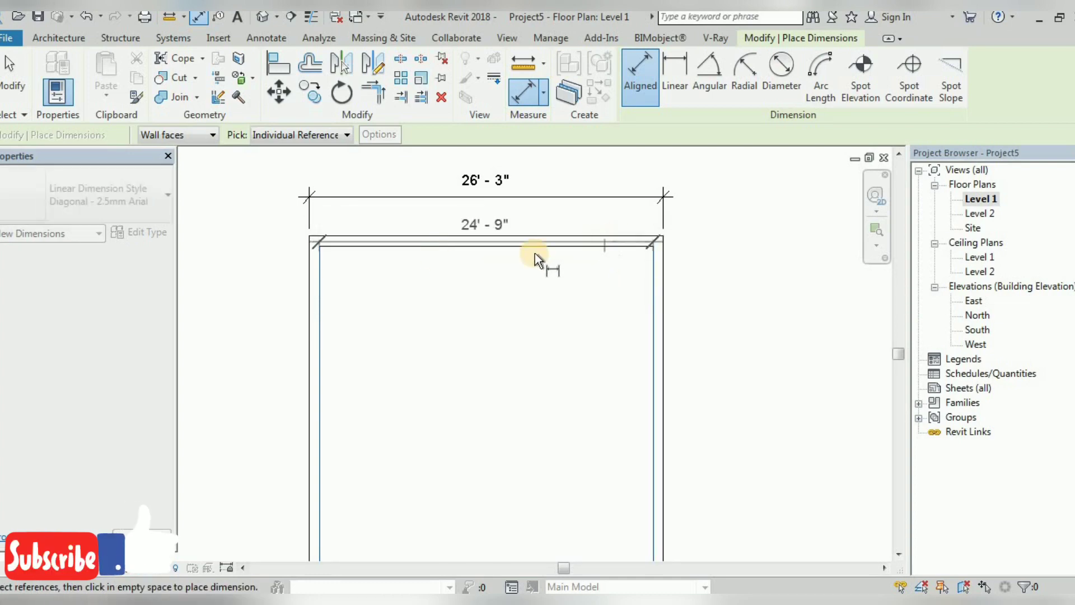
key("Escape")
key("Escape")
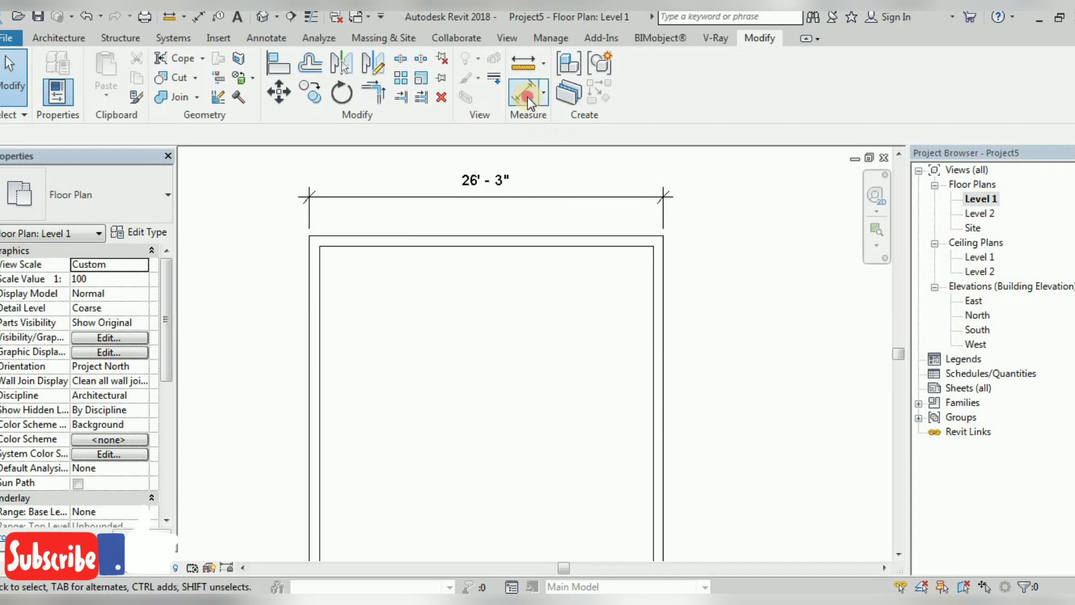
Step: Dimension the top and bottom walls at 39'-0" along the left side
left_click(528, 101)
left_click(333, 237)
scroll(336, 241, "down", 2)
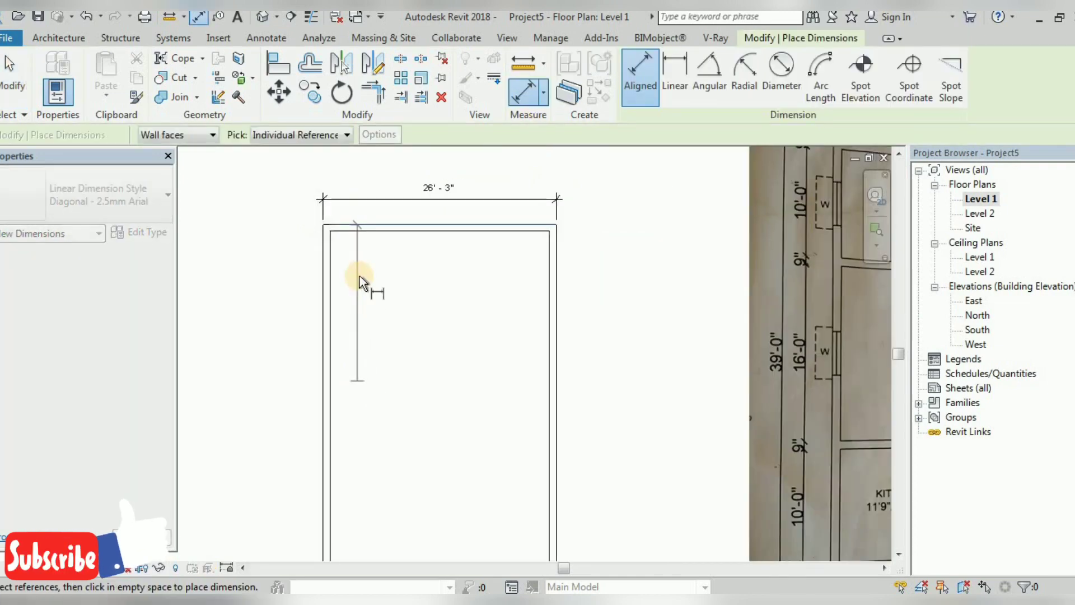
scroll(361, 283, "down", 2)
scroll(364, 501, "up", 3)
left_click(356, 494)
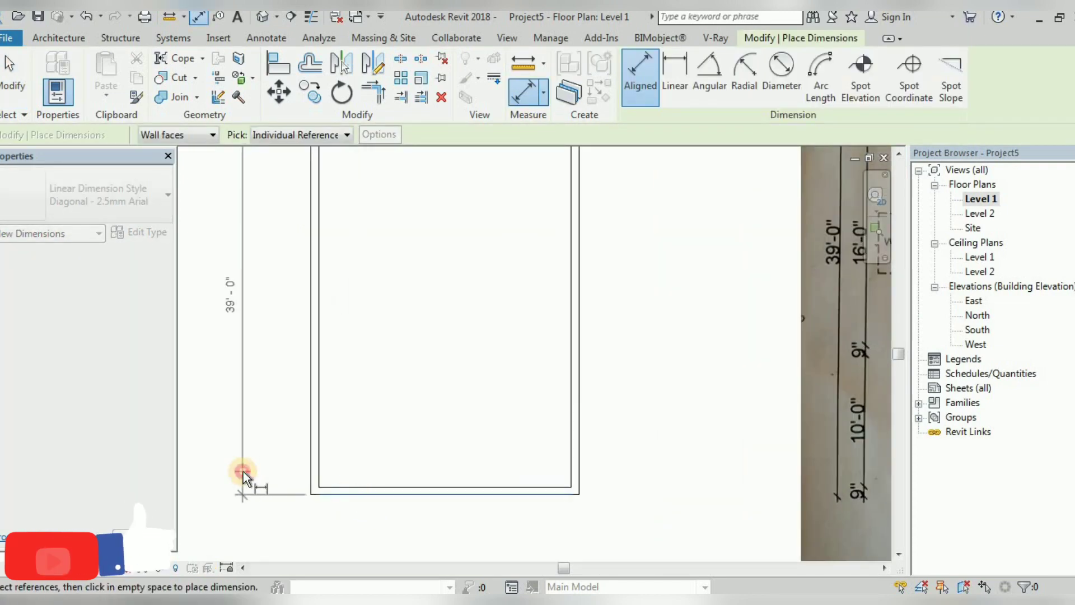
left_click(243, 471)
scroll(398, 398, "down", 2)
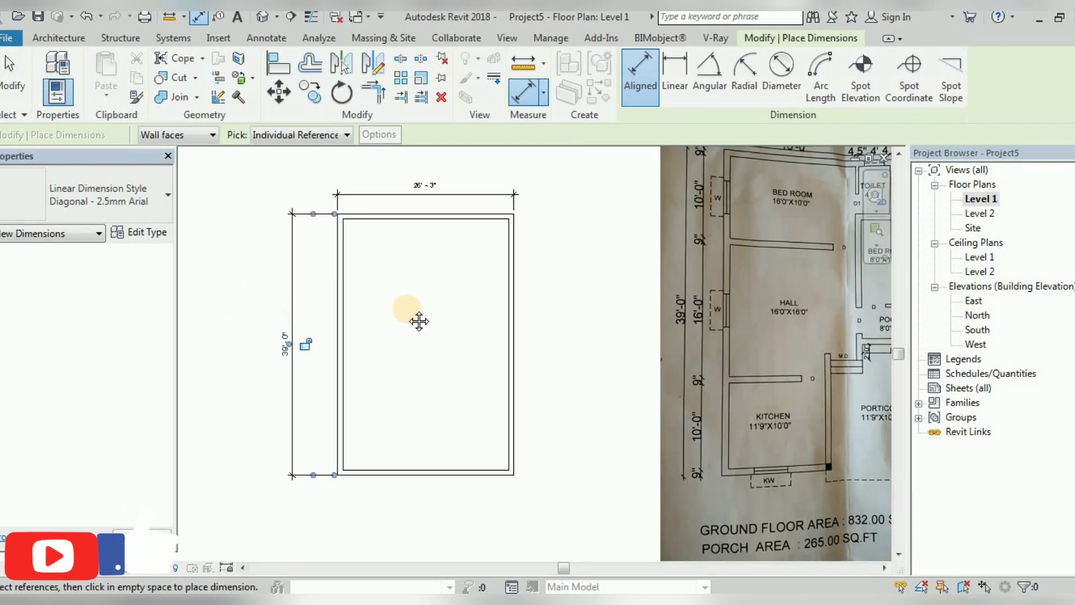
scroll(419, 321, "up", 1)
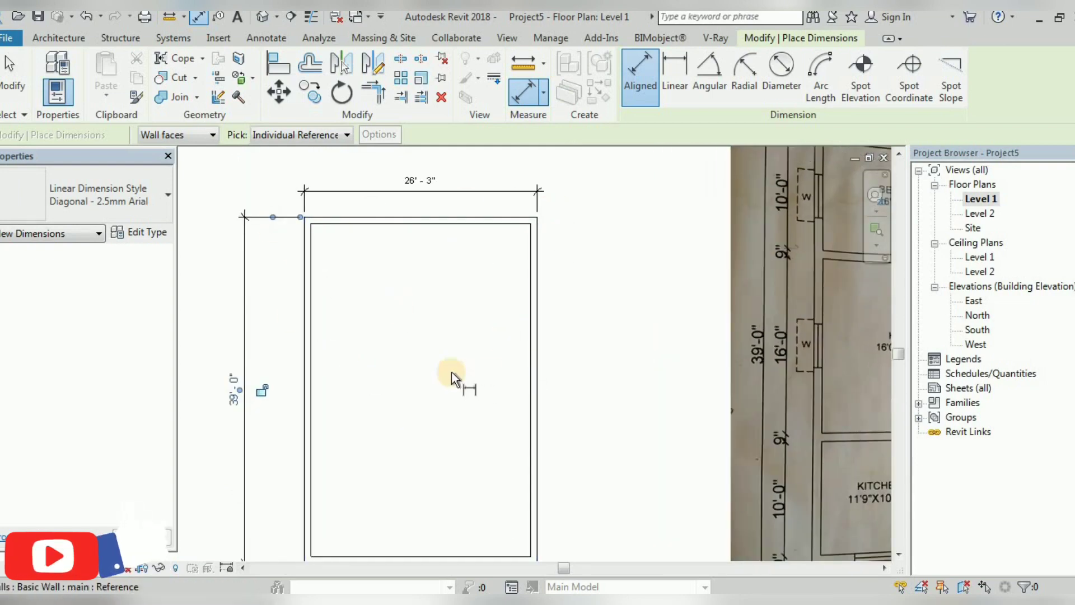
scroll(457, 347, "down", 1)
scroll(818, 311, "down", 2)
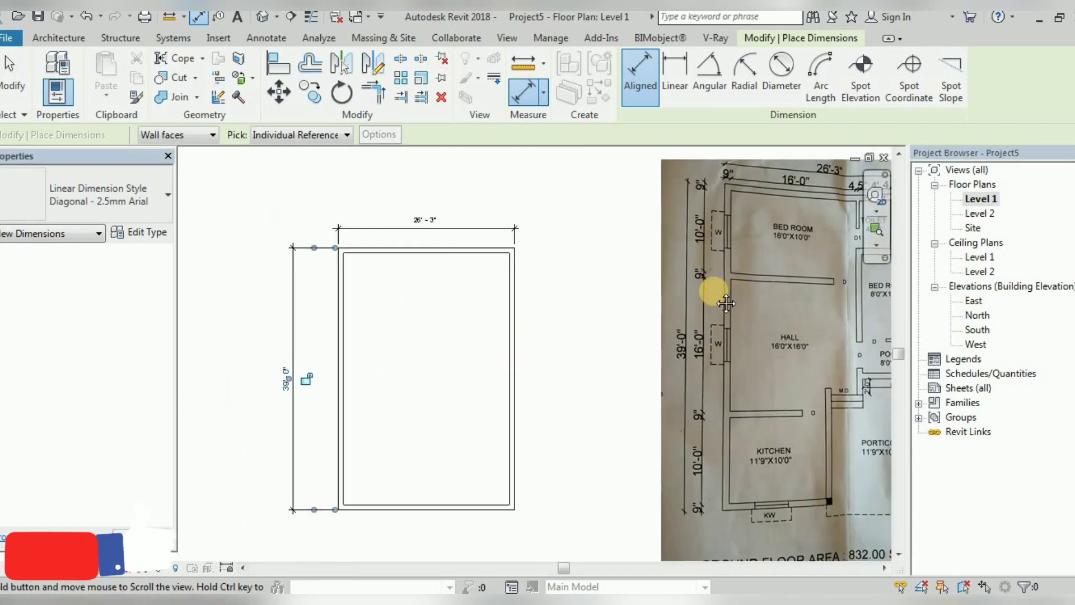
scroll(704, 223, "down", 2)
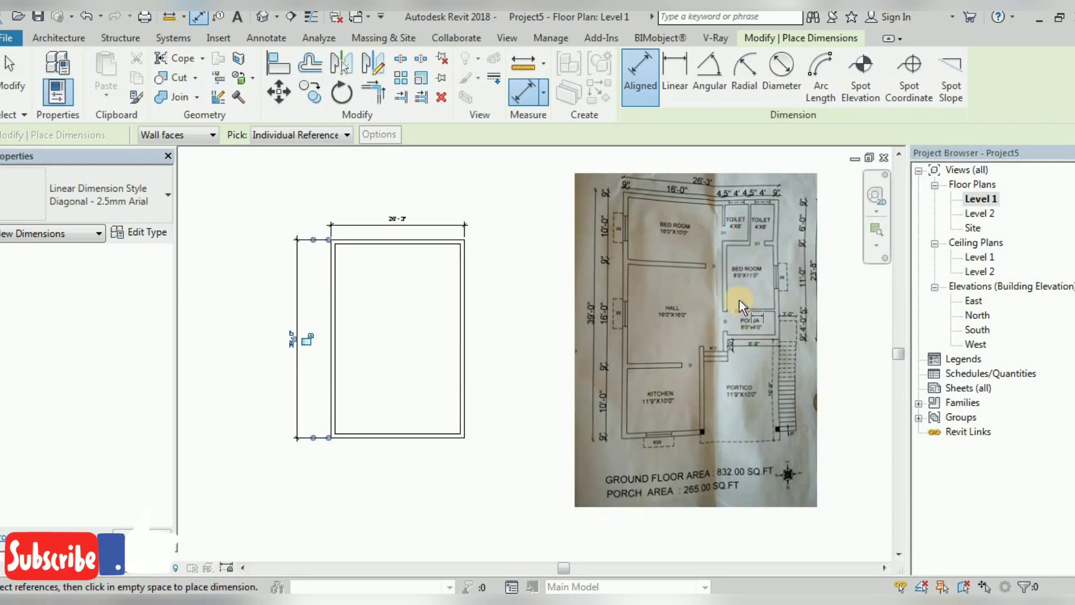
left_click(7, 84)
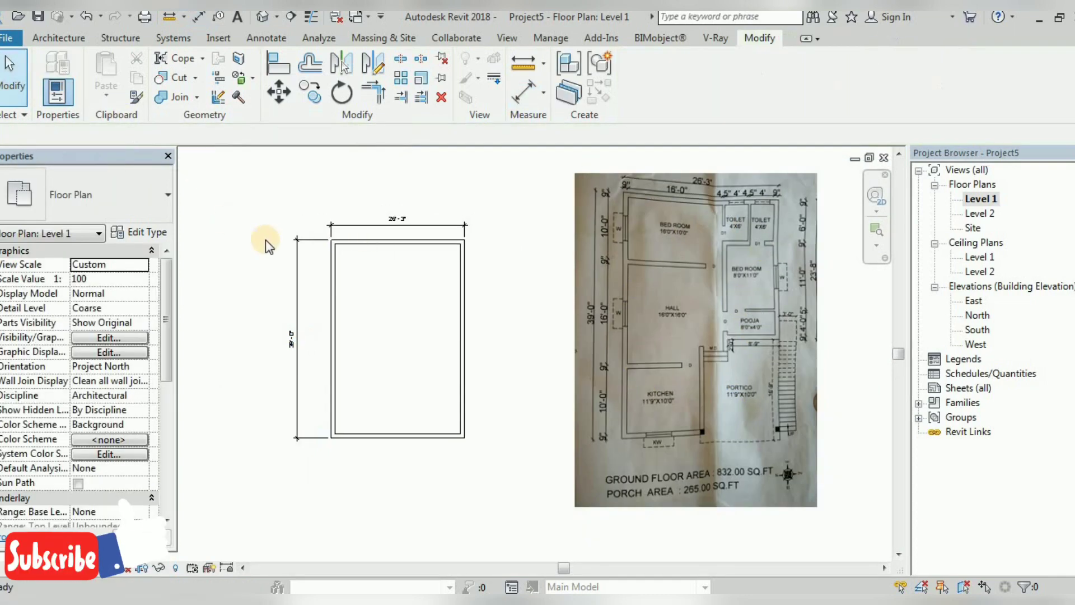
scroll(464, 246, "up", 1)
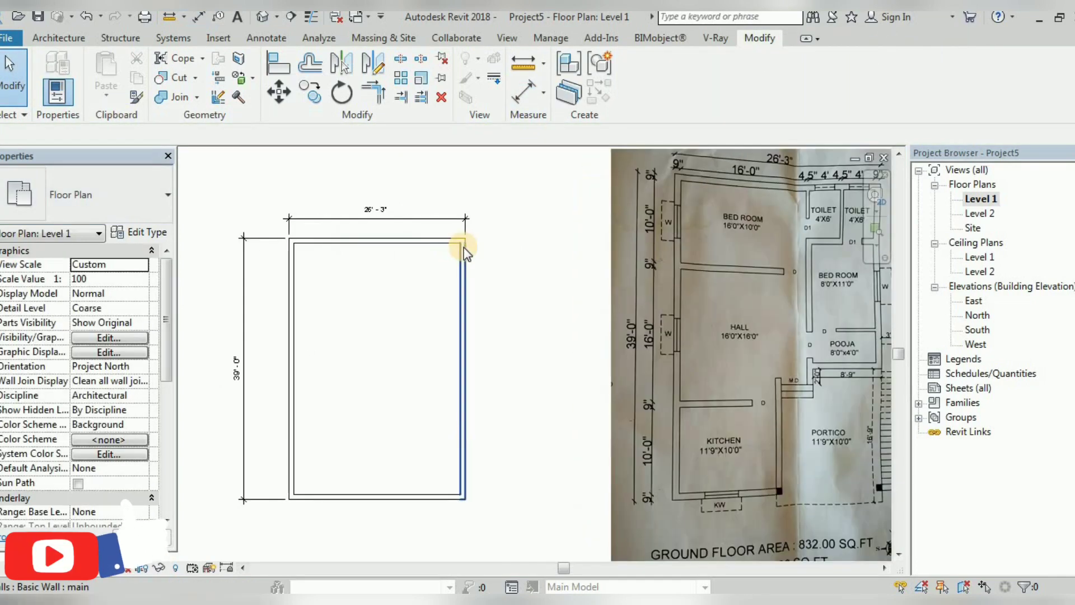
left_click(70, 42)
Step: Start the Architectural Wall tool
left_click(51, 97)
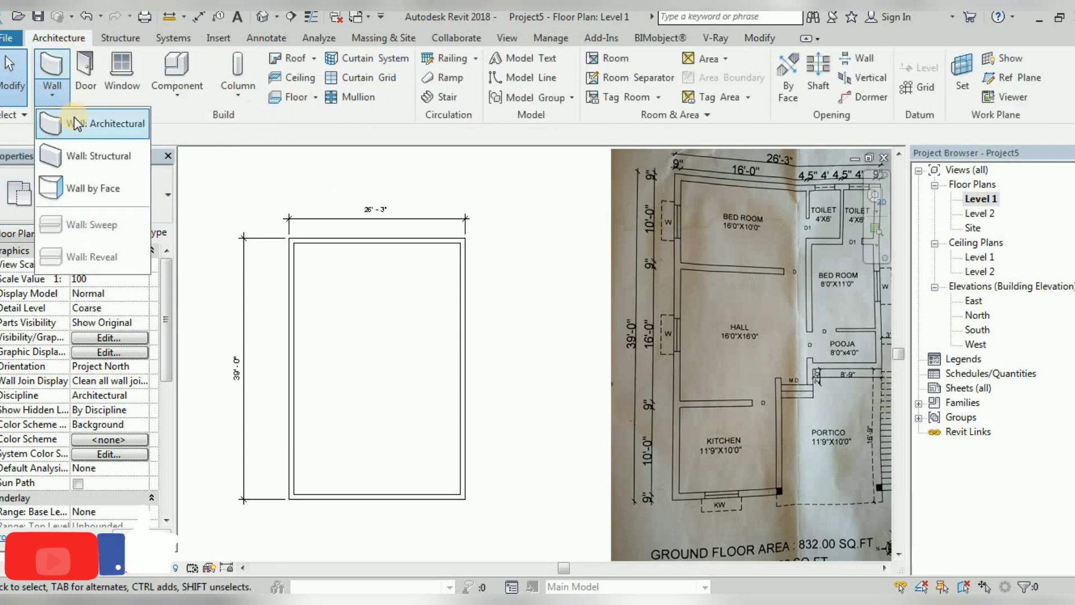
left_click(74, 116)
scroll(722, 283, "up", 2)
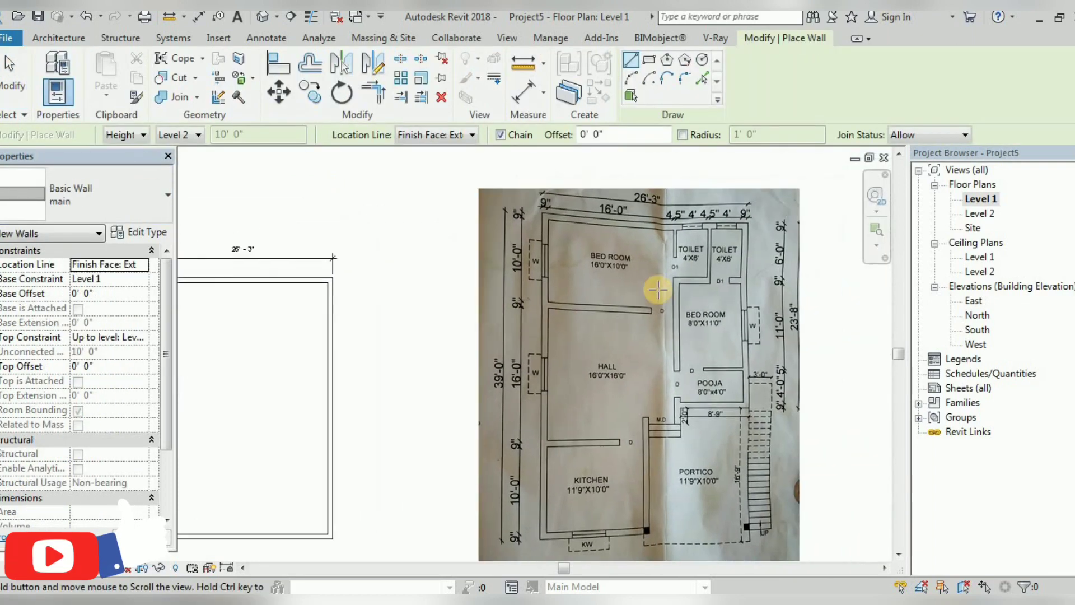
scroll(650, 201, "up", 2)
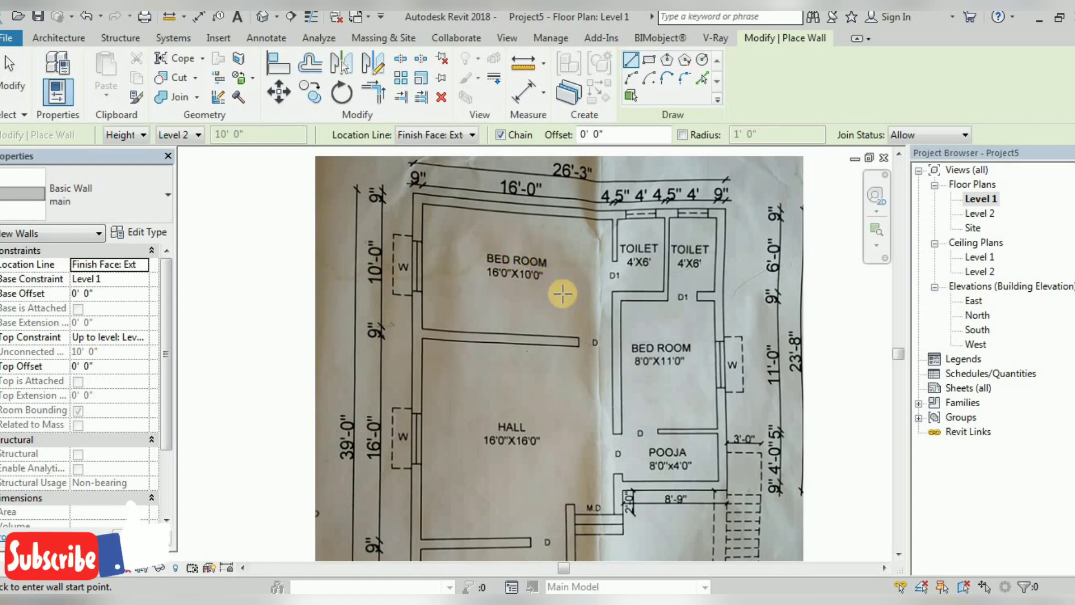
scroll(562, 252, "down", 1)
scroll(556, 247, "down", 1)
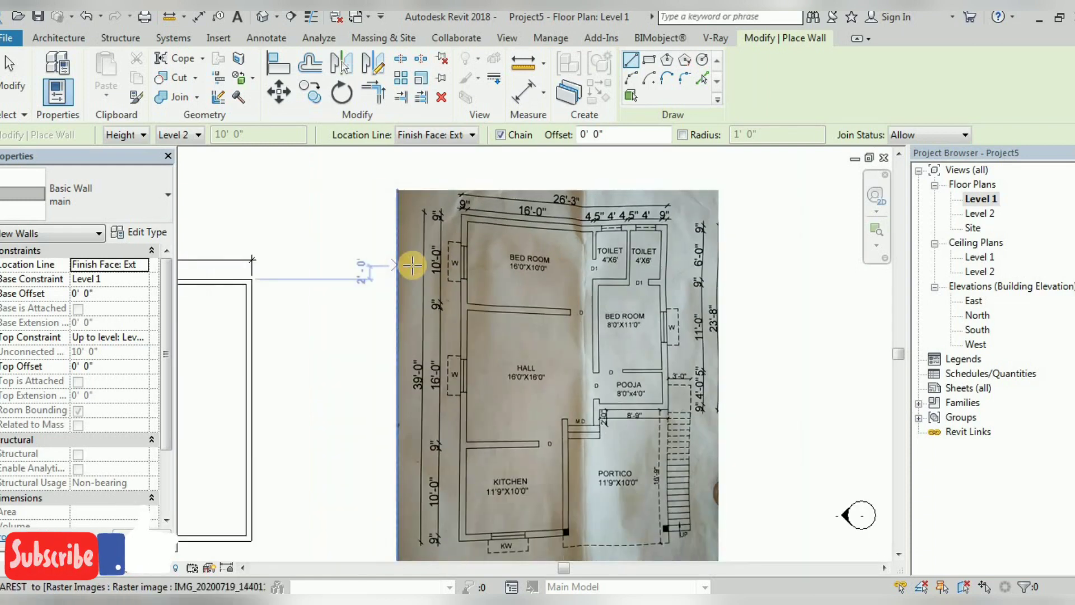
scroll(588, 255, "up", 1)
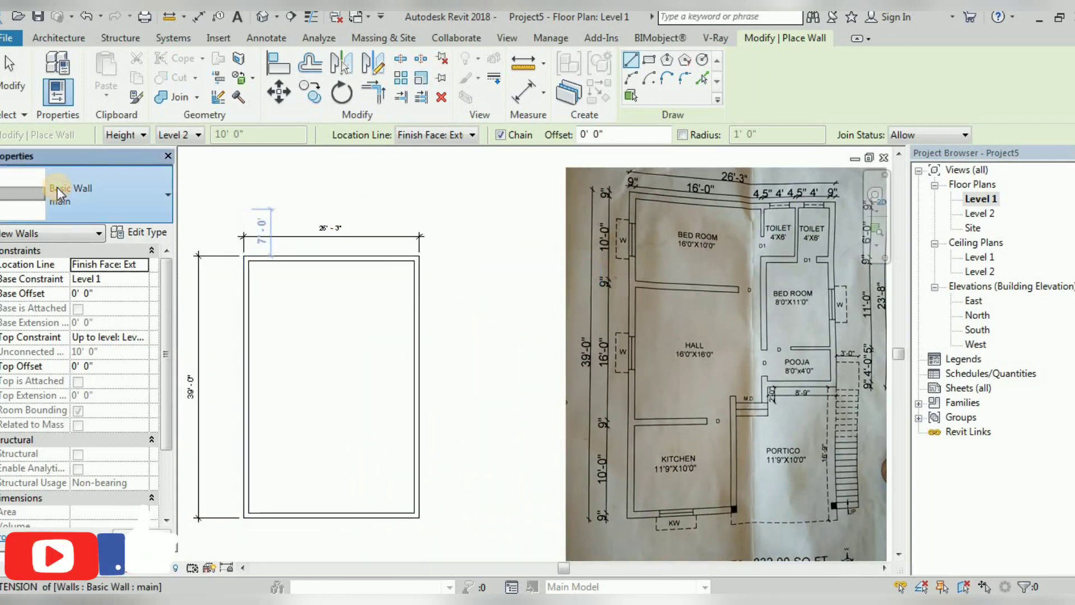
Step: Set new walls to Basic Wall: partition, Finish Face: Interior, with a 16' offset
left_click(57, 186)
left_click(76, 283)
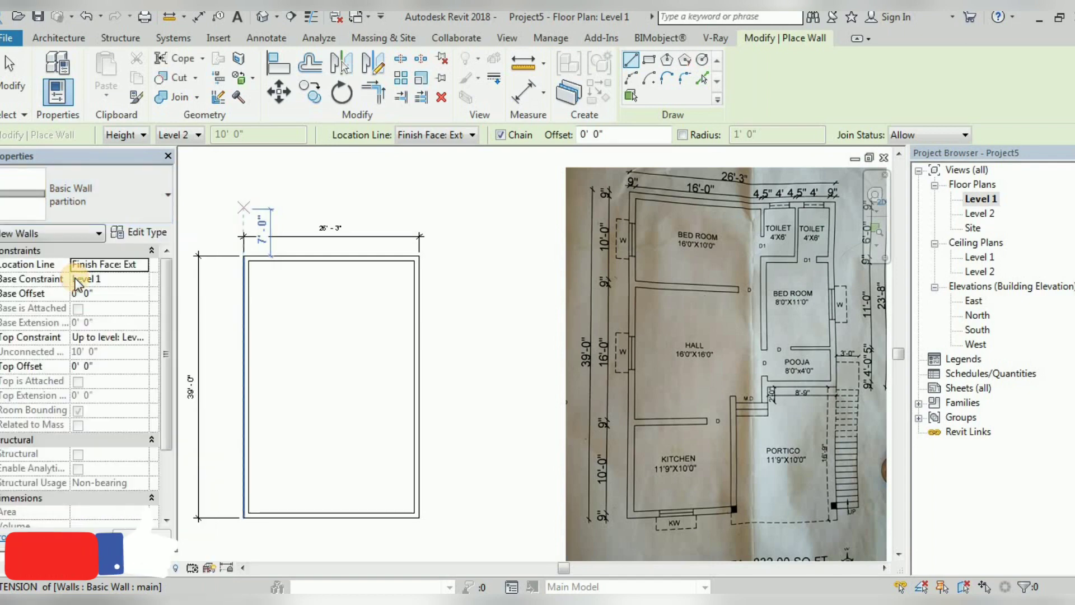
left_click(449, 135)
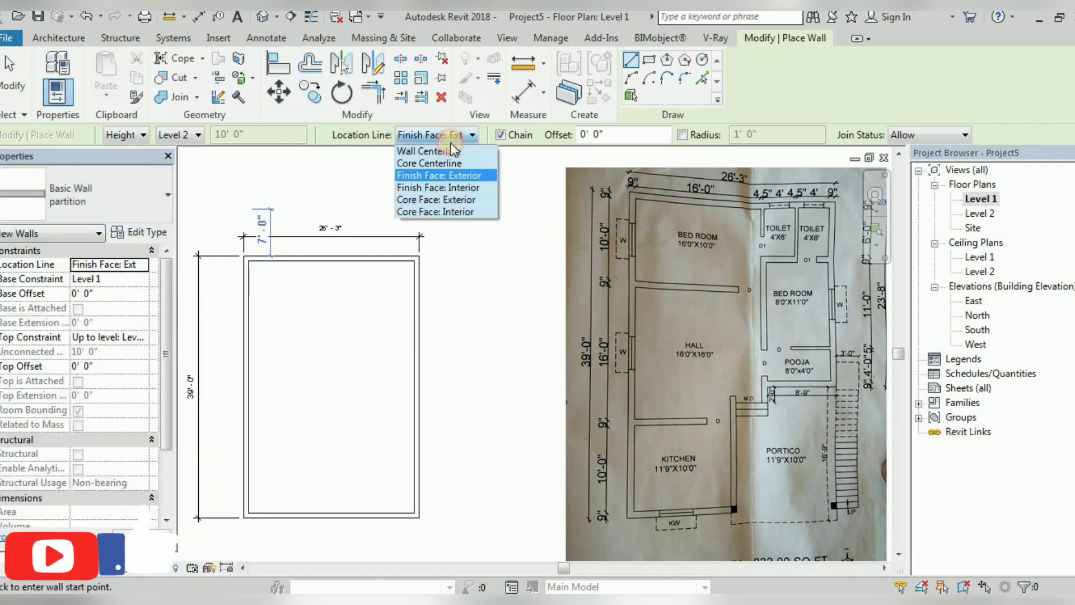
left_click(455, 187)
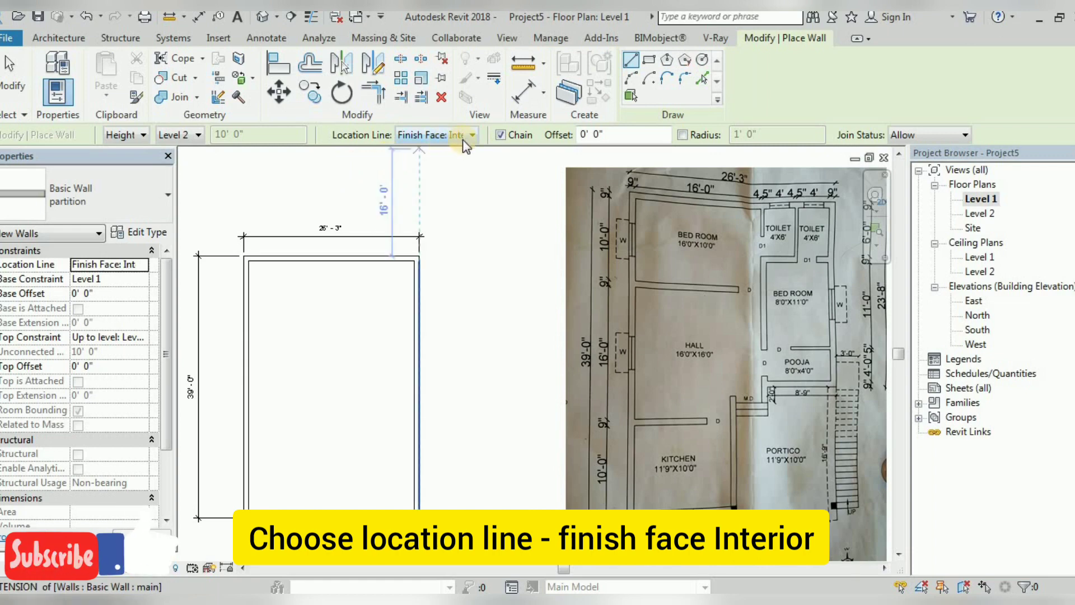
double_click(581, 140)
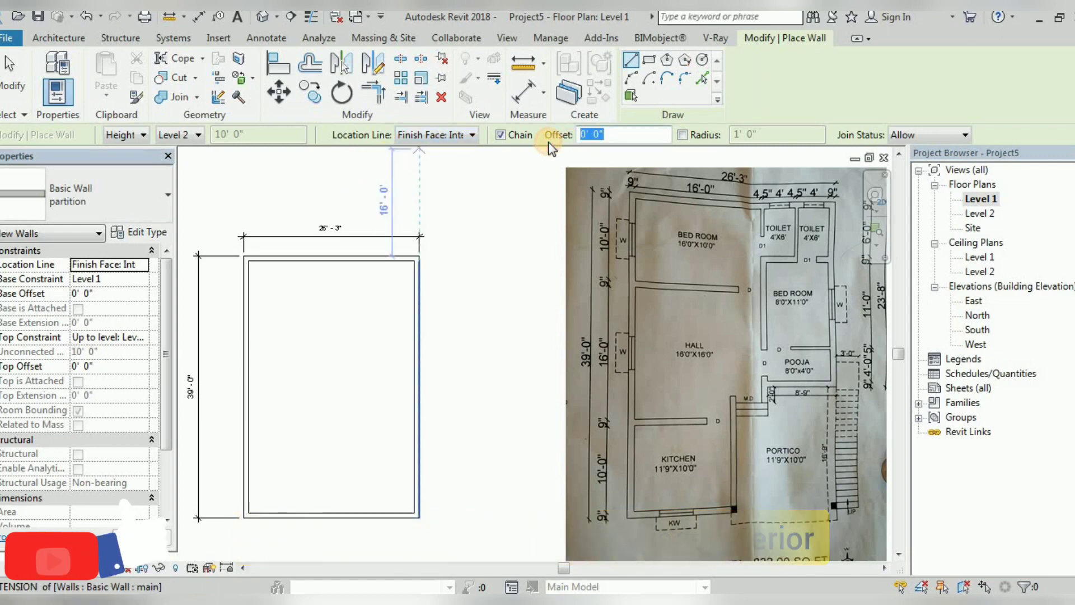
type("16")
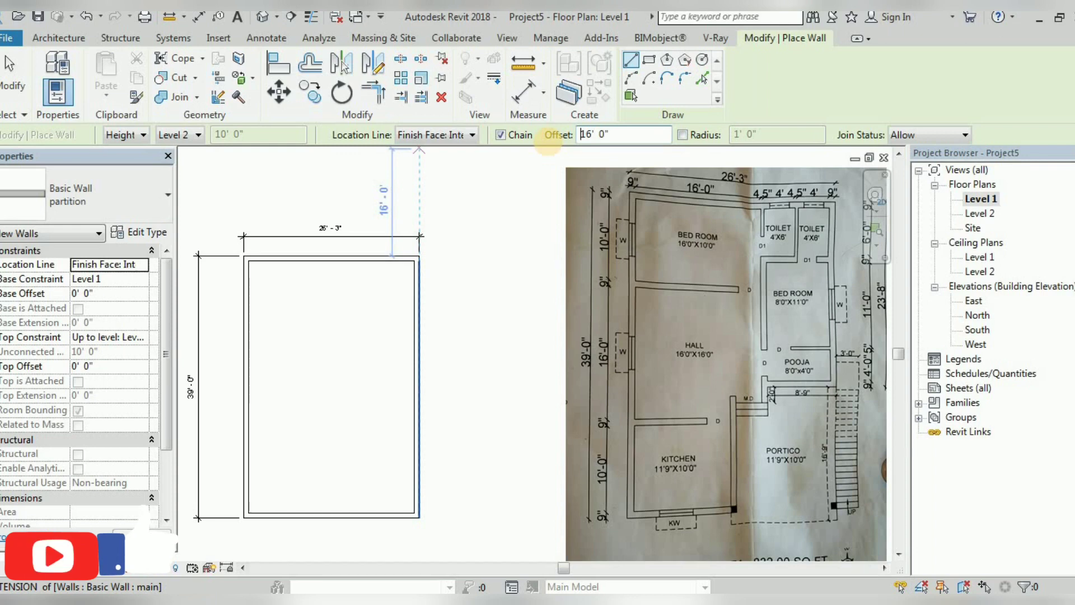
Step: Pick lines to place partitions 16' and 4' further from the left wall, and one 6' below the top
left_click(701, 82)
left_click(250, 328)
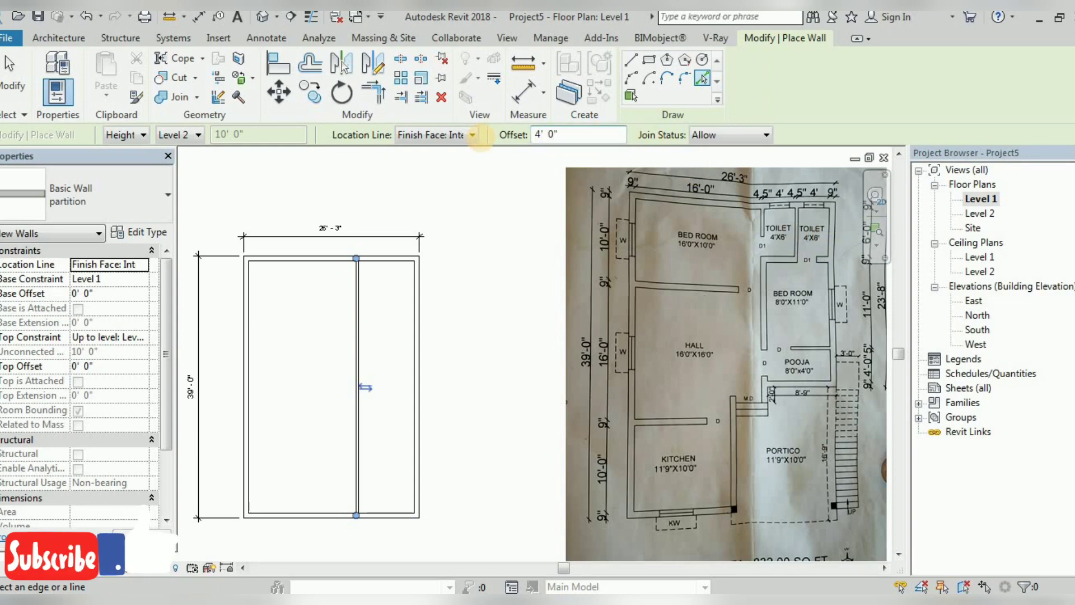
left_click(701, 78)
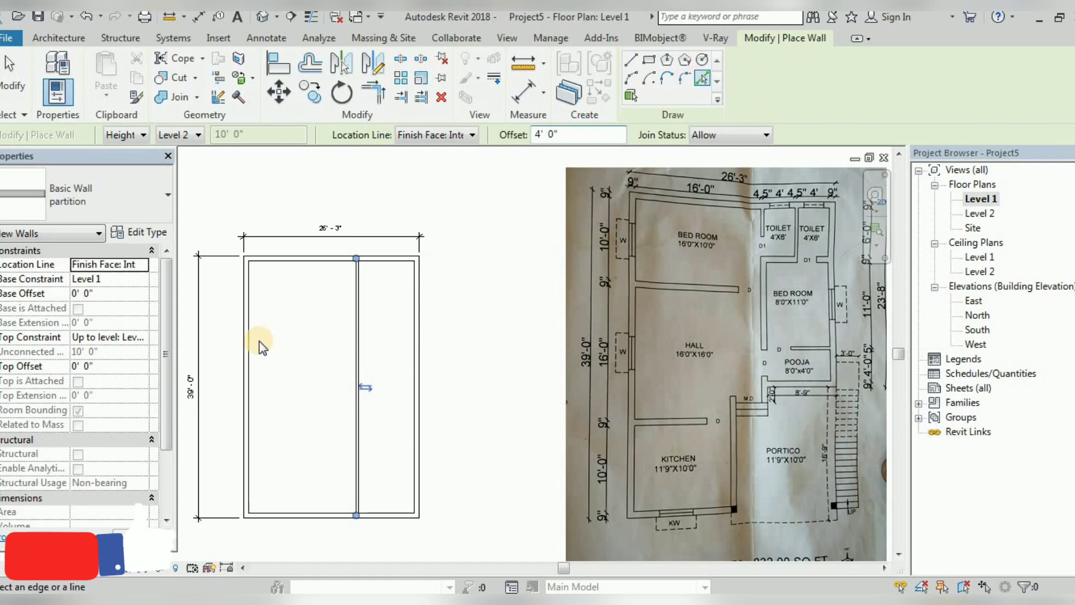
left_click(362, 301)
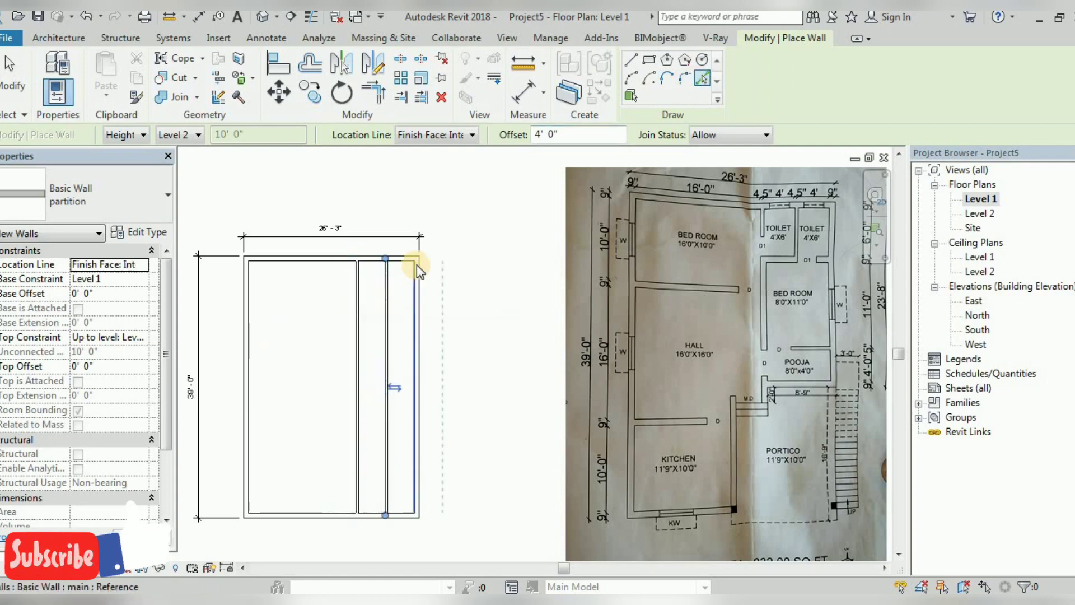
scroll(416, 265, "up", 2)
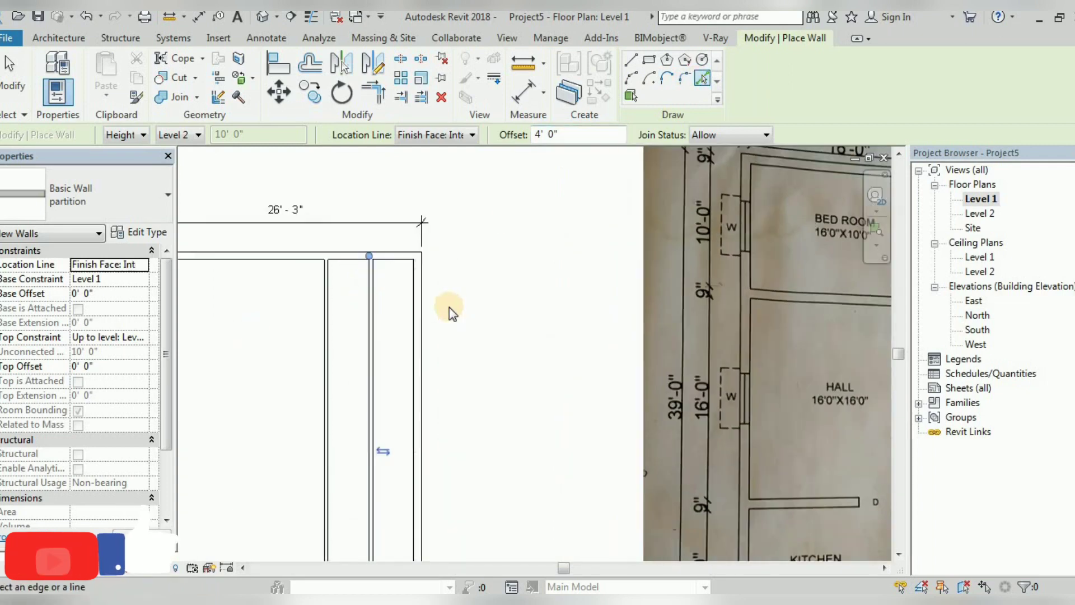
scroll(395, 290, "down", 2)
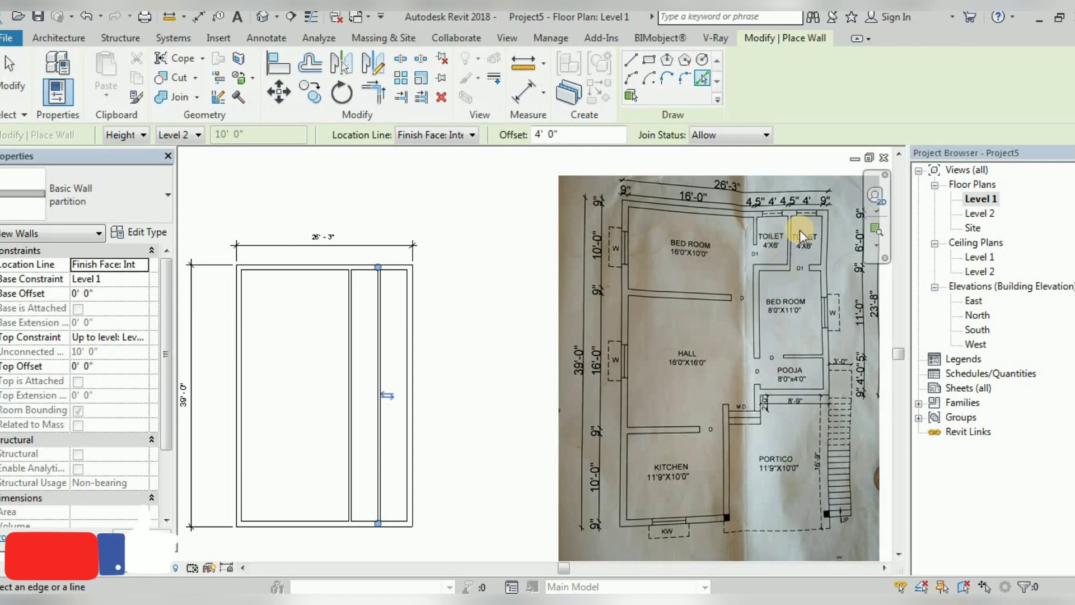
left_click(521, 134)
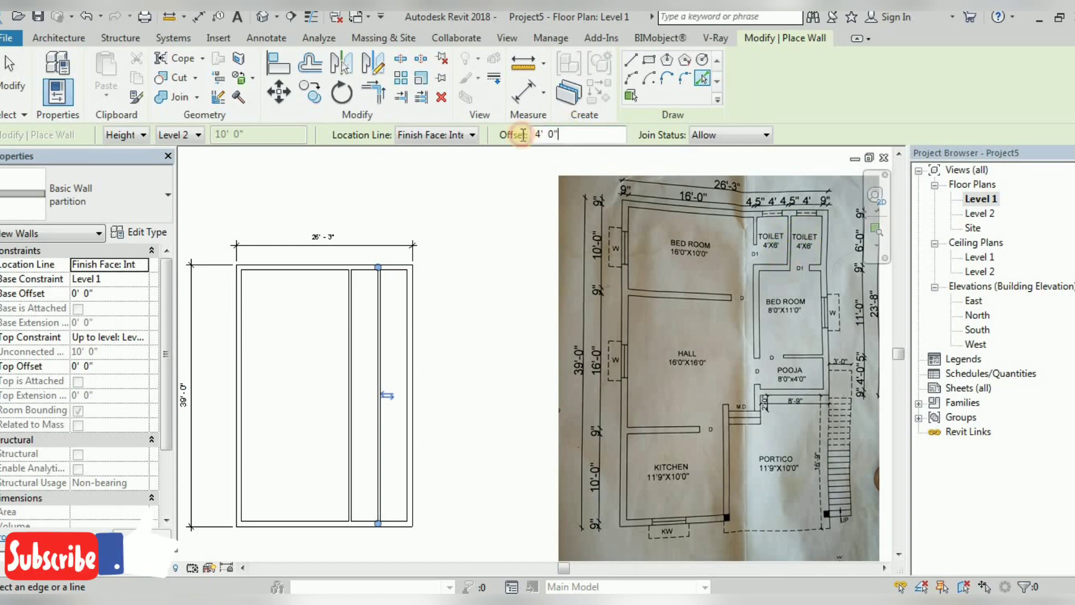
type("6")
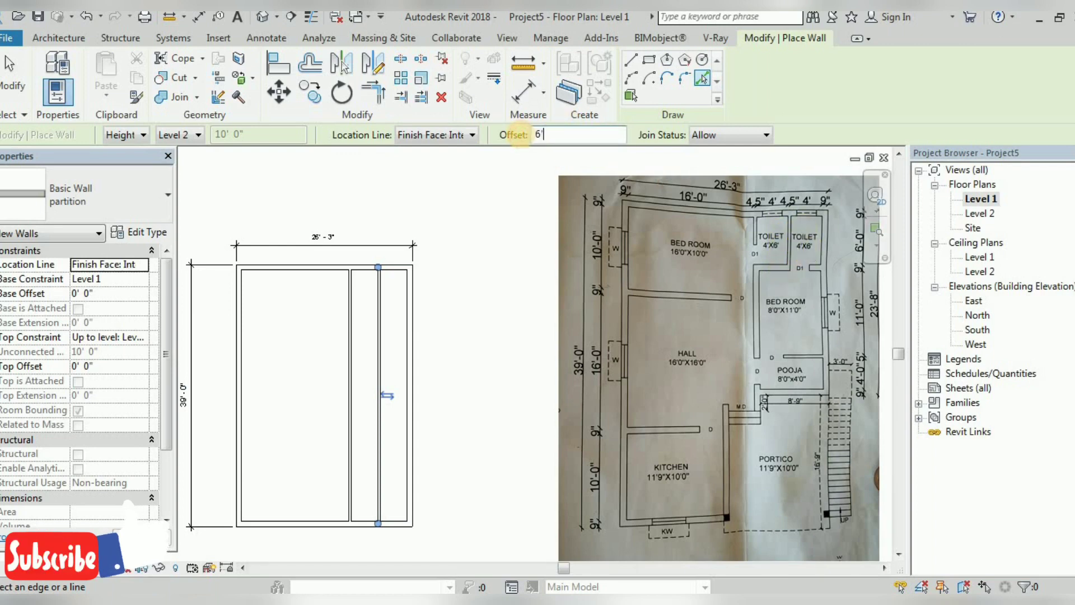
left_click(390, 272)
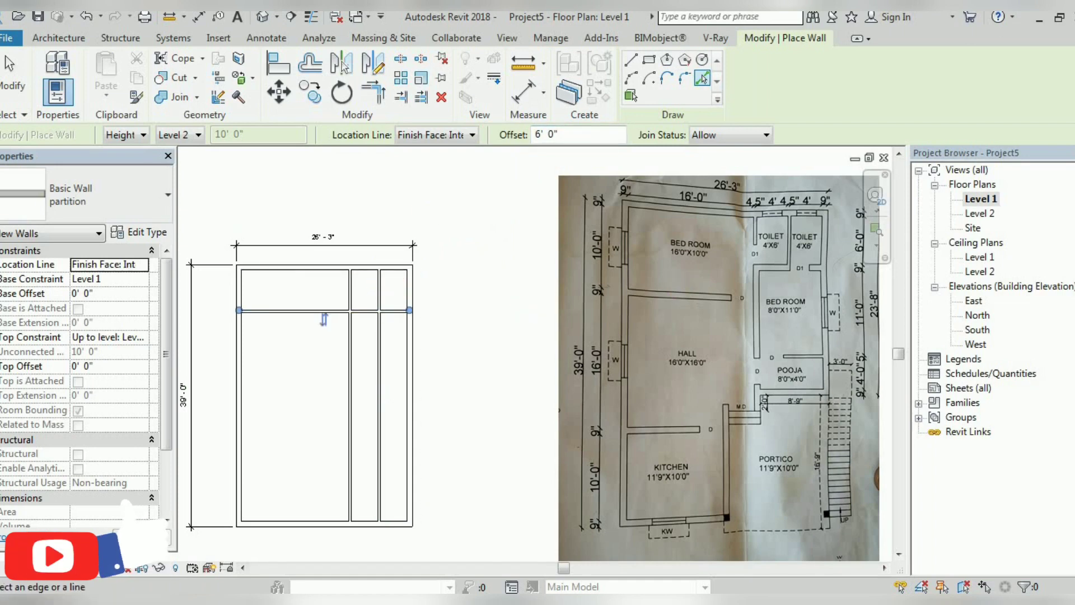
Step: Shorten the horizontal partition to 9'-1 1/2"
left_click(14, 70)
scroll(342, 309, "up", 2)
left_click(205, 311)
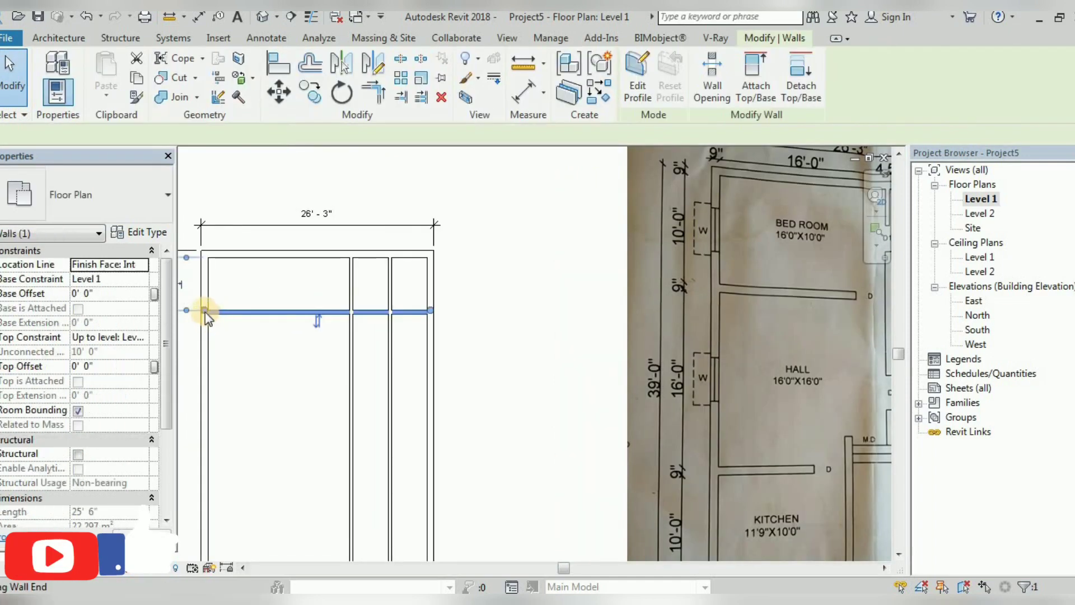
scroll(204, 311, "up", 2)
left_click_drag(204, 309, 418, 308)
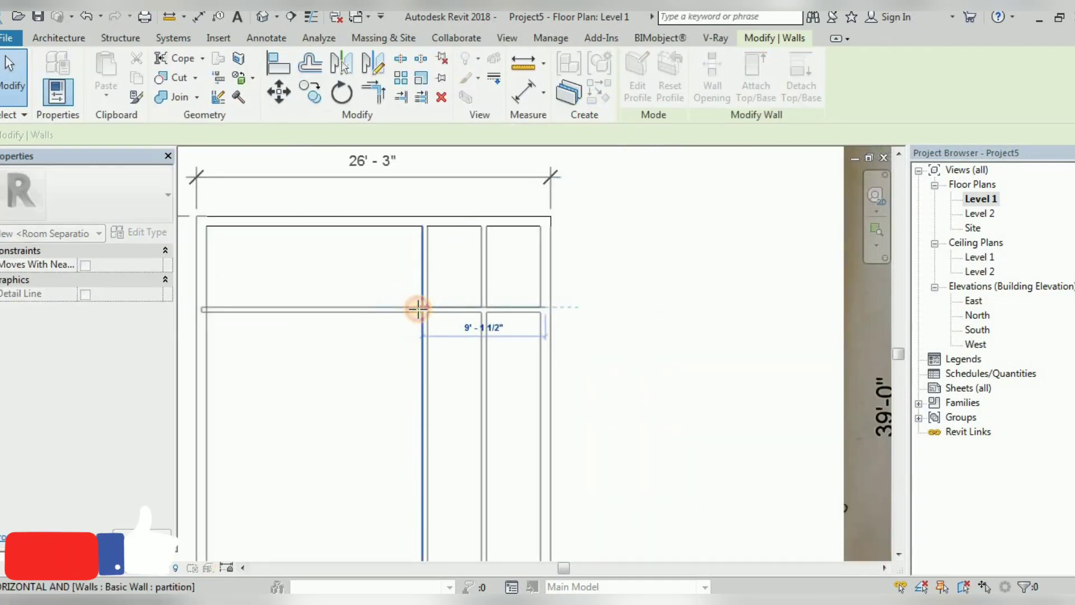
left_click(348, 283)
Step: Mirror the first vertical partition about a drawn axis (MM) so it turns horizontal
scroll(377, 278, "down", 1)
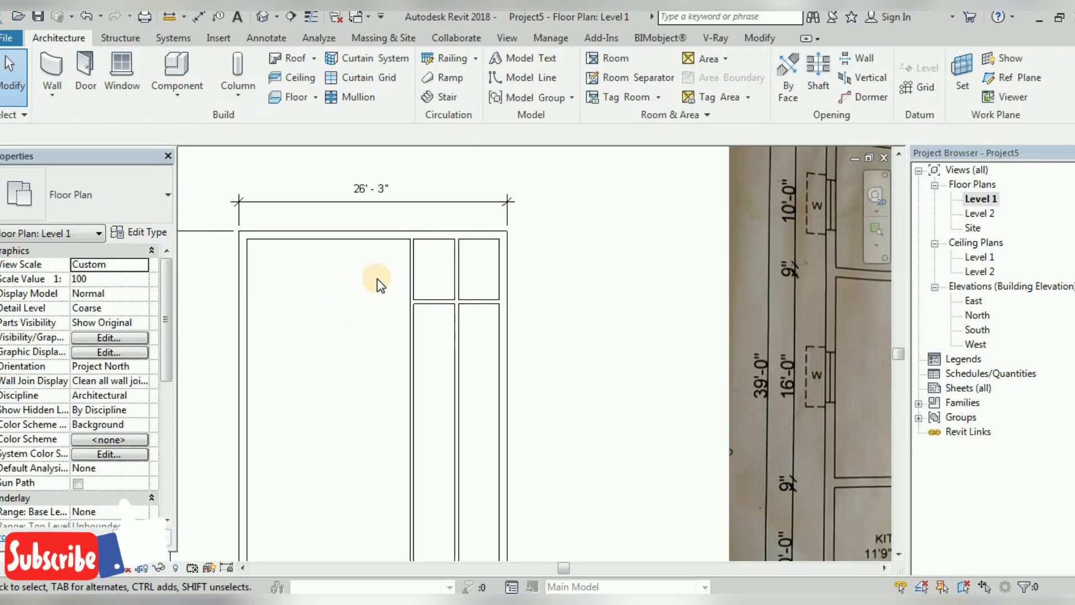
scroll(378, 277, "up", 1)
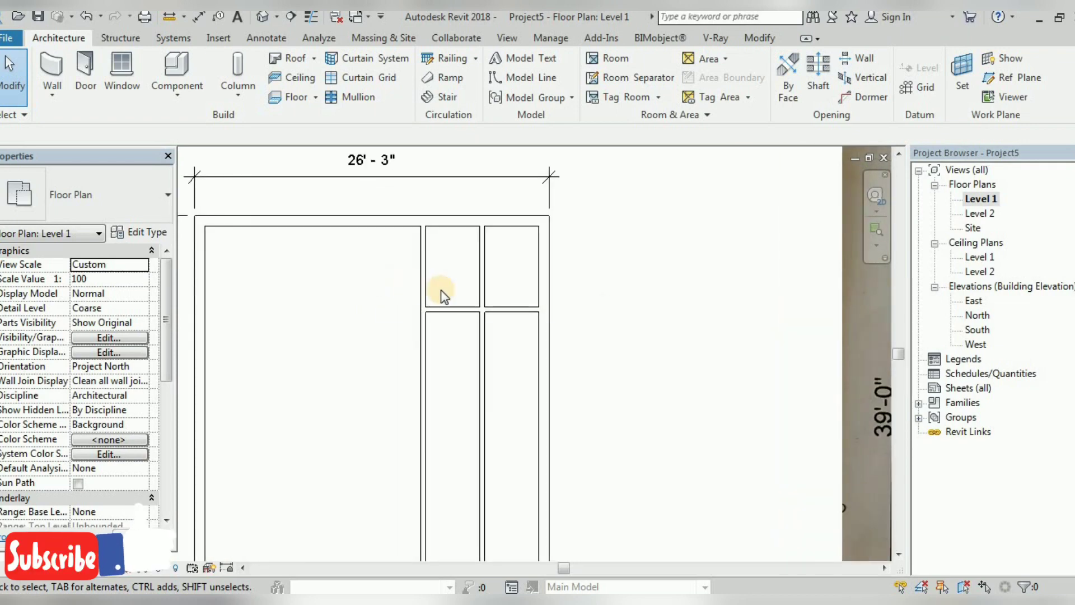
scroll(444, 295, "down", 1)
scroll(439, 293, "up", 2)
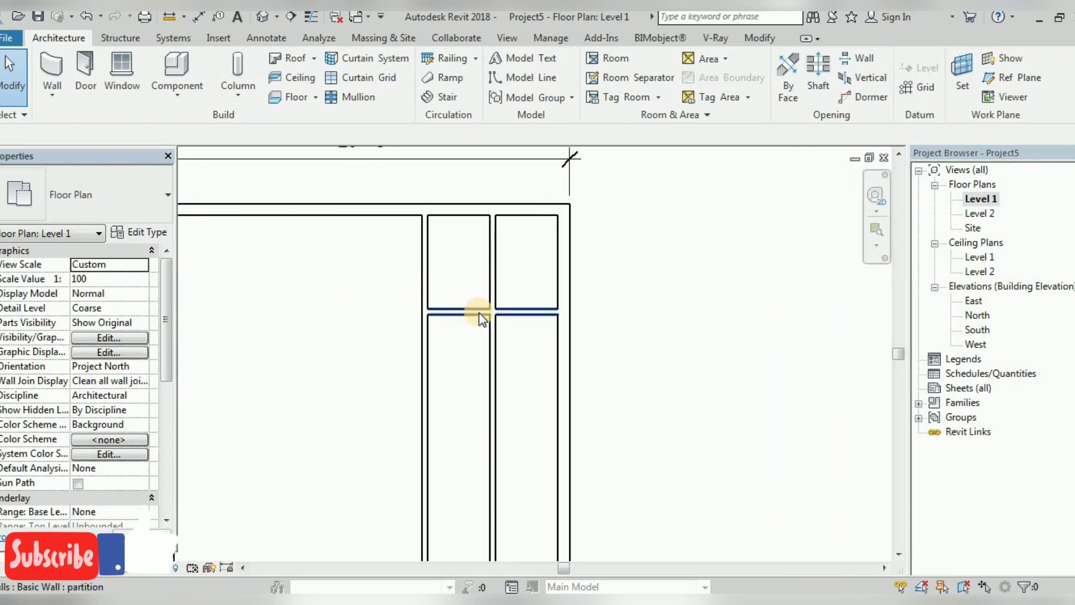
scroll(479, 312, "down", 1)
scroll(478, 312, "down", 1)
left_click(485, 392)
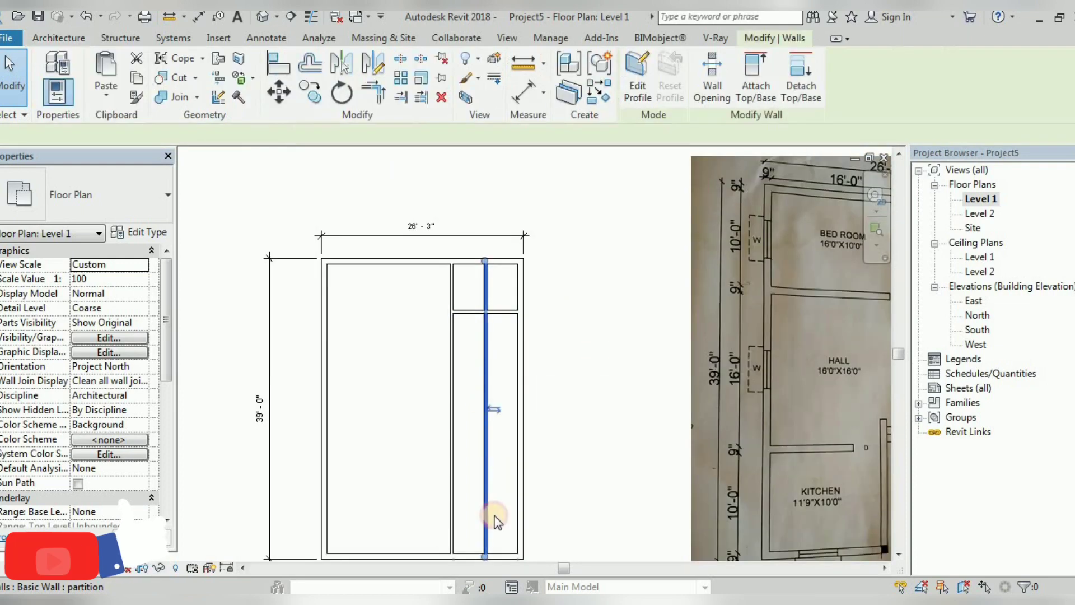
key("d")
key("m")
left_click(485, 261)
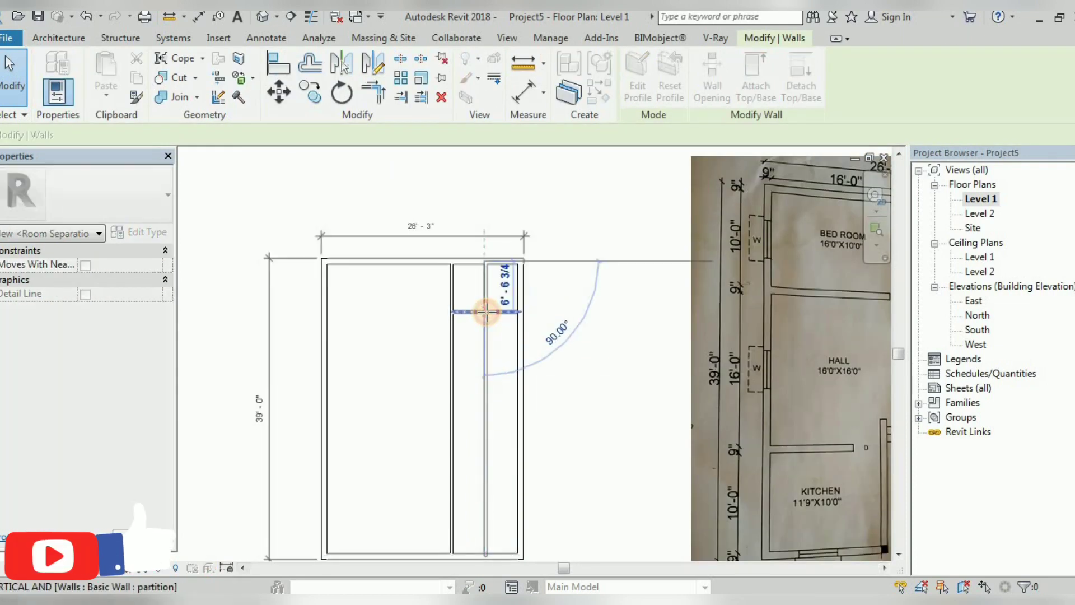
left_click(486, 312)
left_click(610, 305)
Step: Mirror the other vertical partition about a drawn axis
scroll(456, 449, "up", 1)
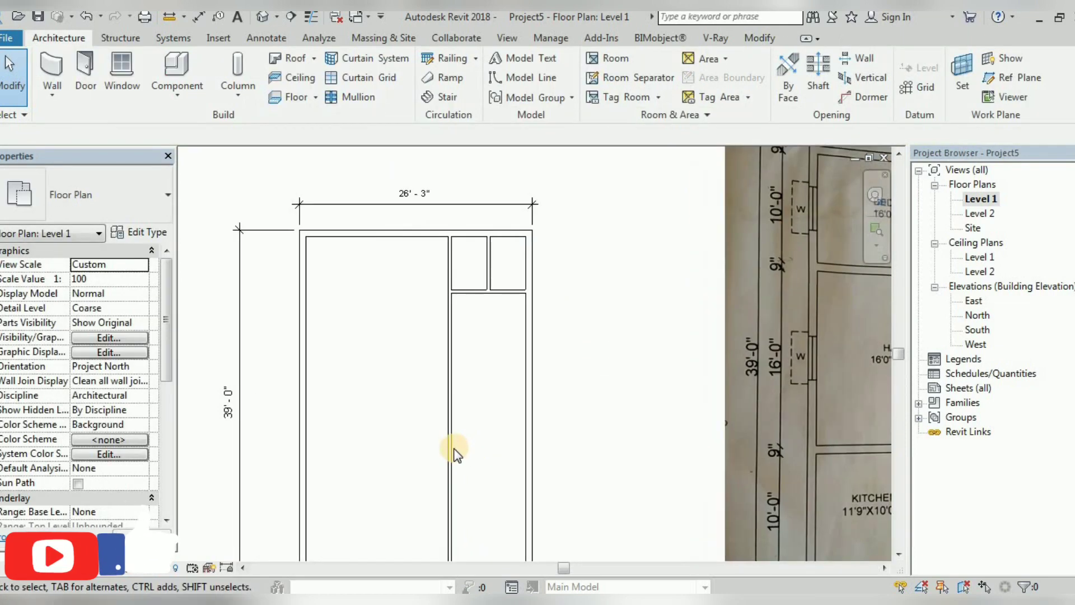
left_click(452, 448)
scroll(415, 439, "down", 1)
scroll(448, 505, "up", 1)
key("d")
key("m")
left_click(448, 148)
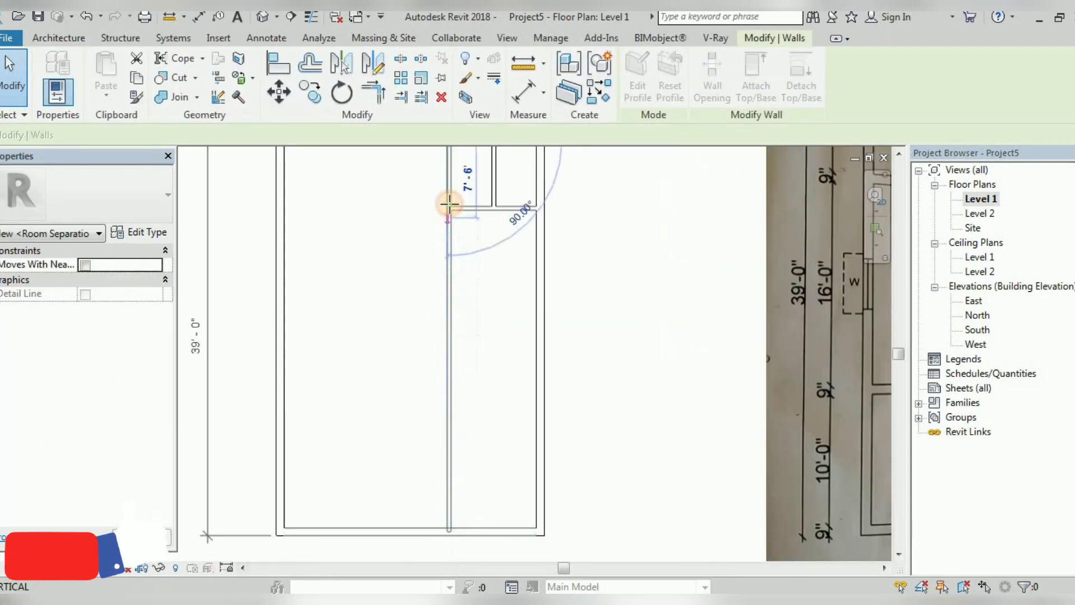
left_click(448, 211)
left_click(381, 286)
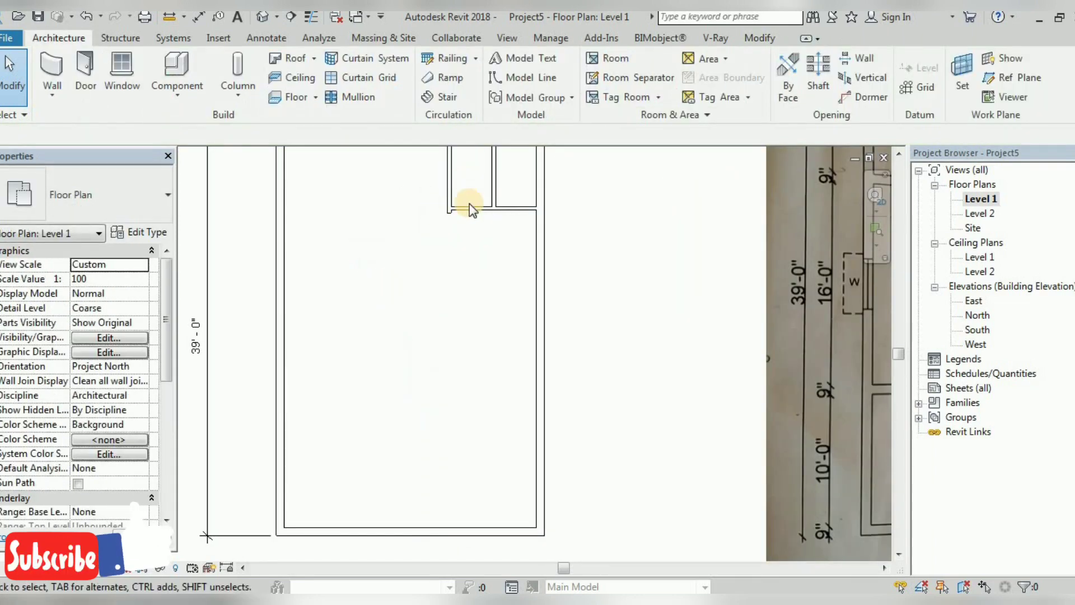
Step: Mirror the short corner wall about a vertical axis to close the toilets
scroll(469, 203, "up", 2)
left_click(399, 238)
key("d")
key("m")
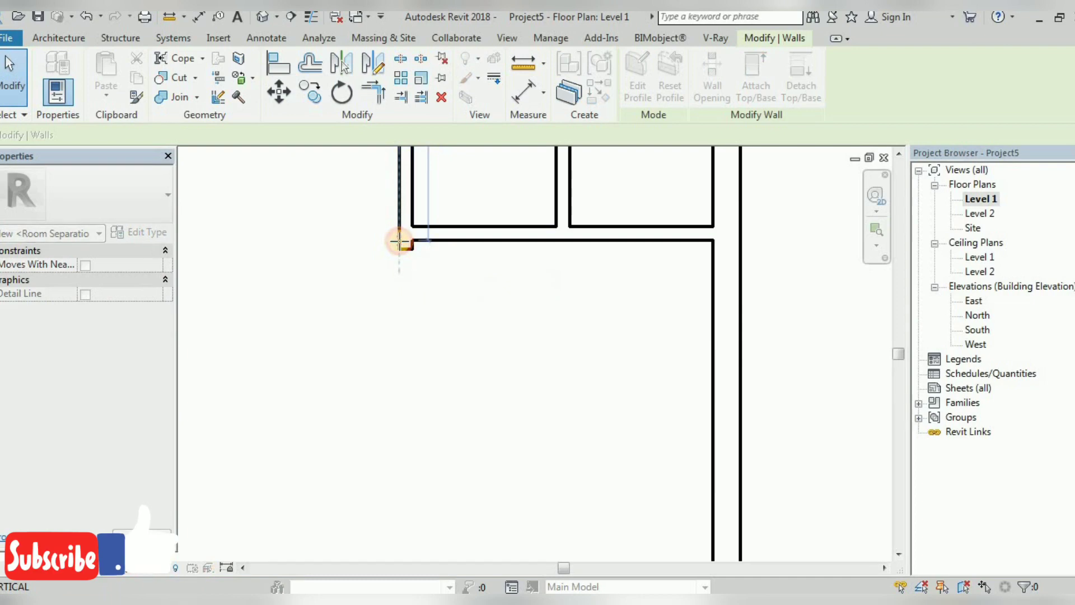
left_click(399, 242)
left_click(399, 274)
left_click(414, 314)
scroll(443, 340, "down", 3)
scroll(504, 341, "down", 2)
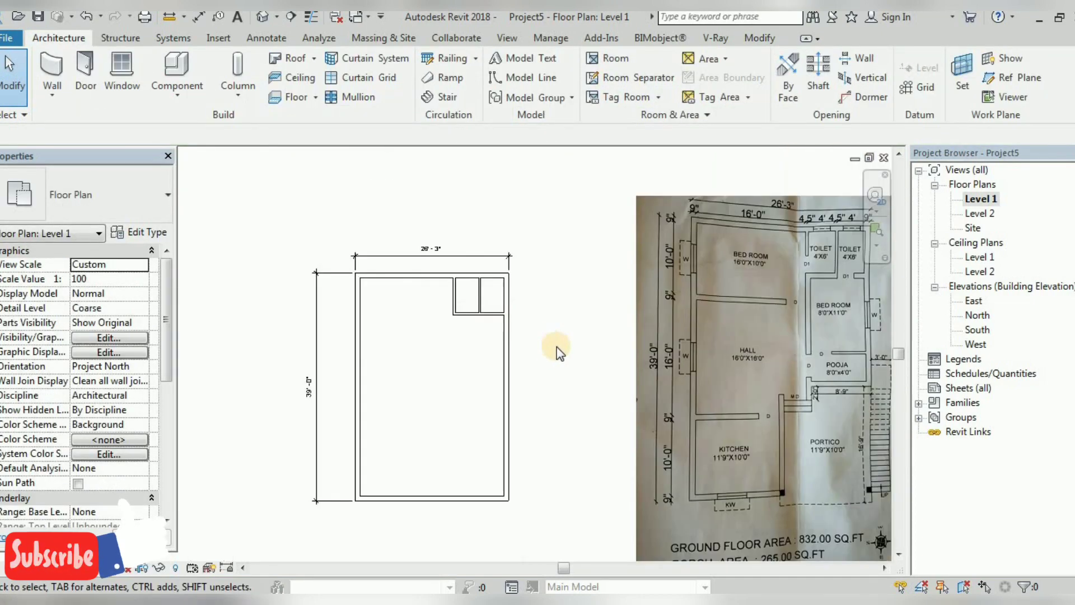
scroll(532, 345, "down", 1)
Step: Add a full-width main-type wall 10' below the top wall using Pick Walls
scroll(509, 344, "up", 2)
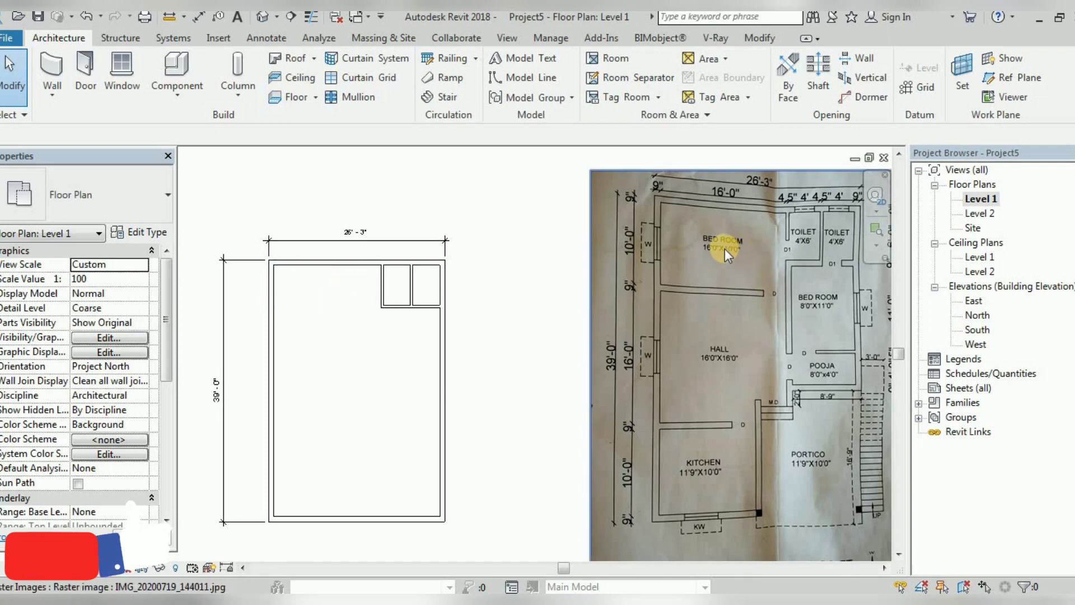
left_click(54, 93)
left_click(61, 119)
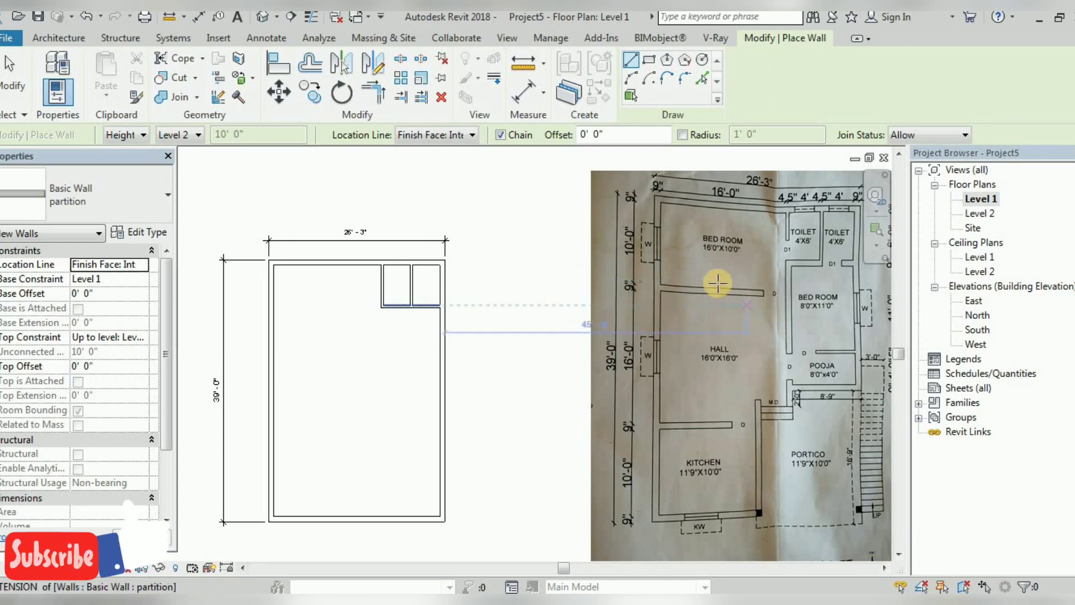
left_click(100, 195)
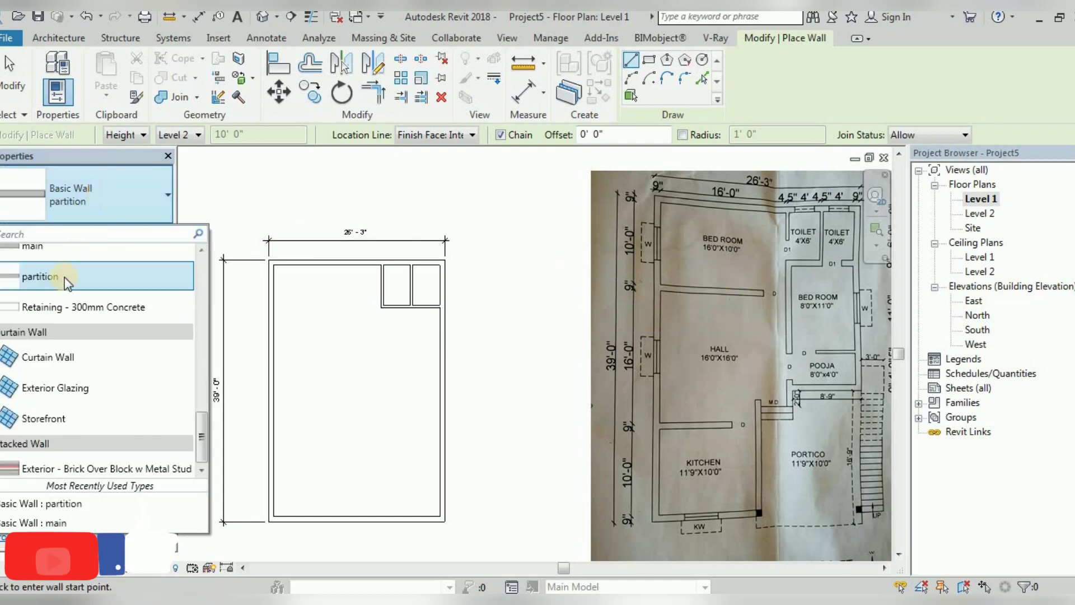
left_click(66, 253)
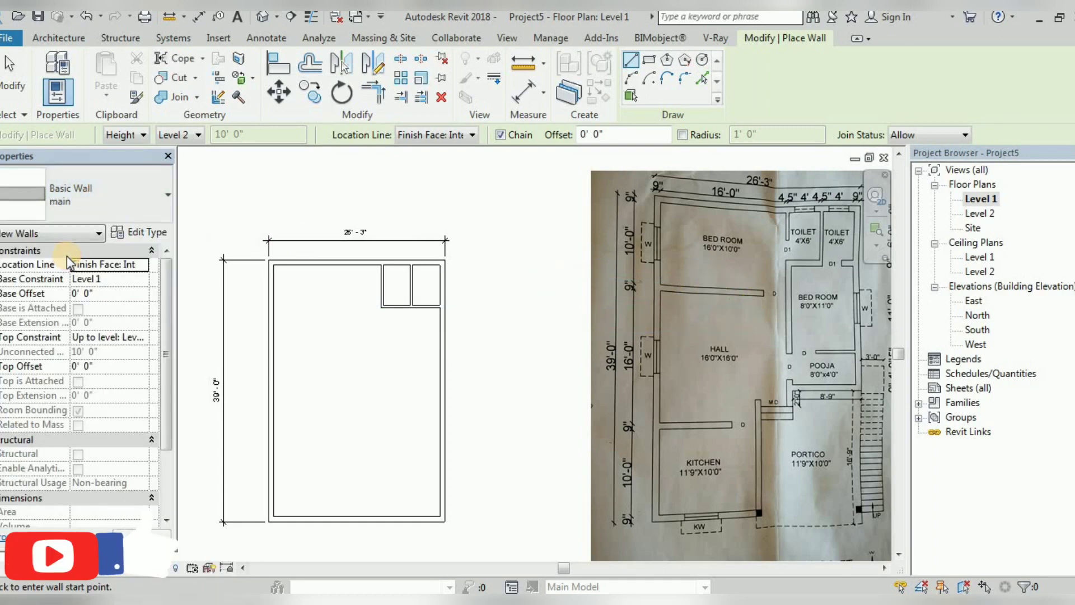
double_click(617, 136)
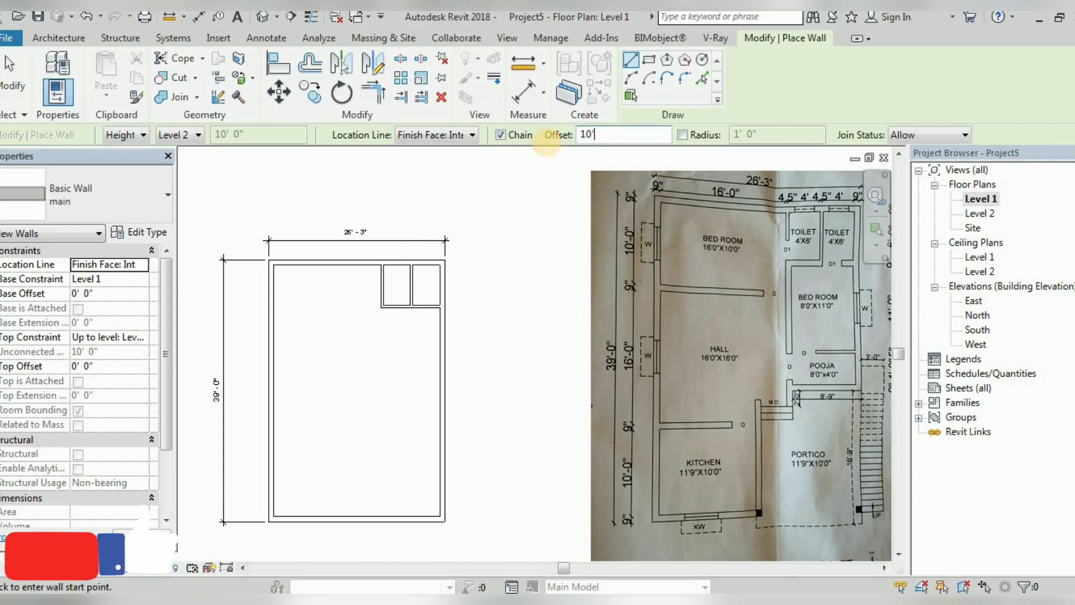
left_click(703, 78)
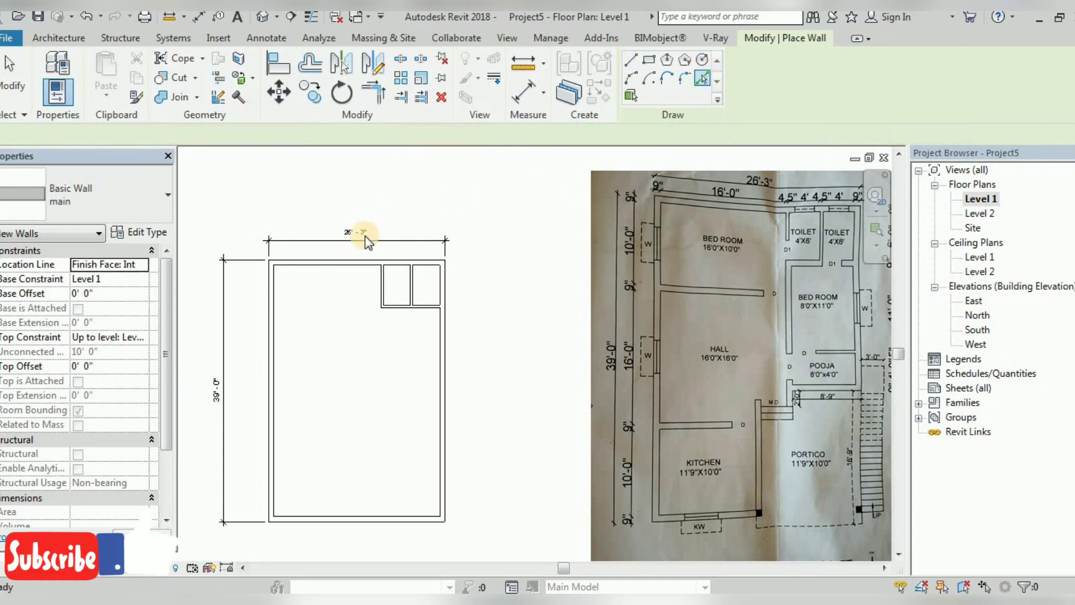
left_click(356, 265)
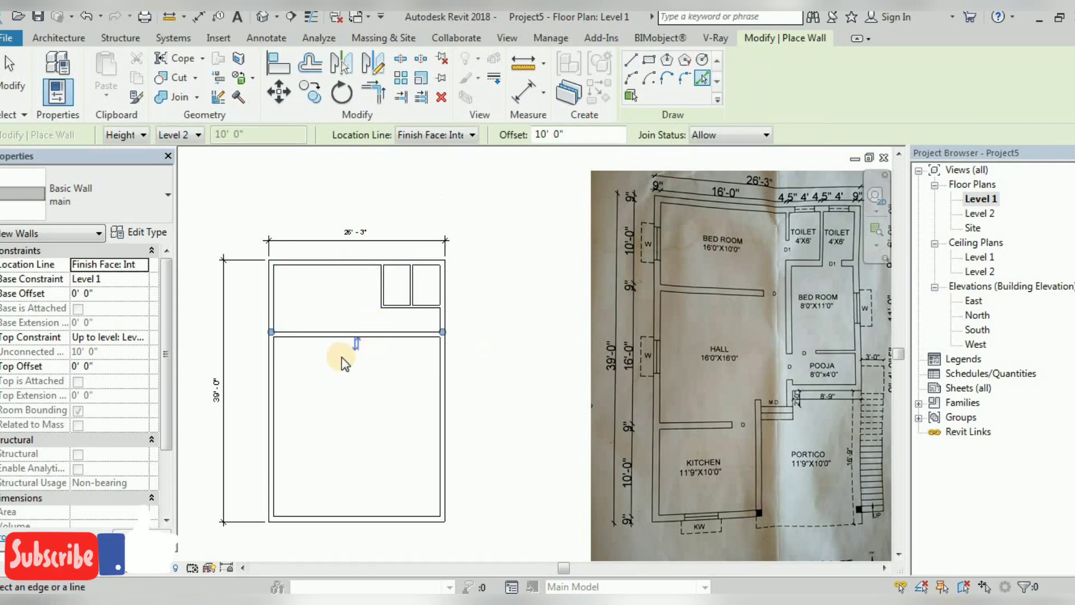
left_click(14, 73)
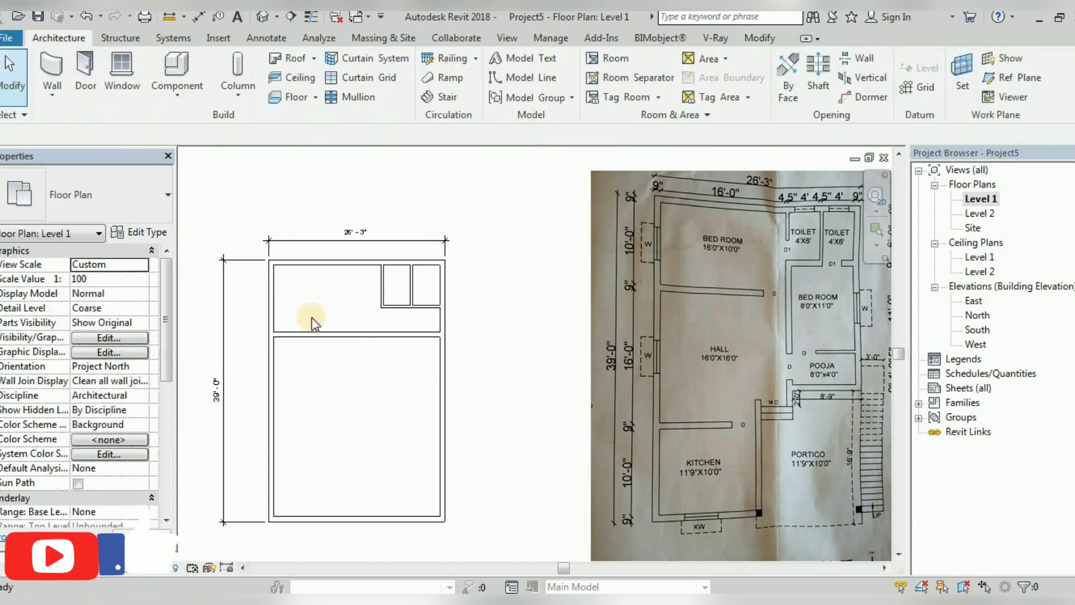
left_click(762, 38)
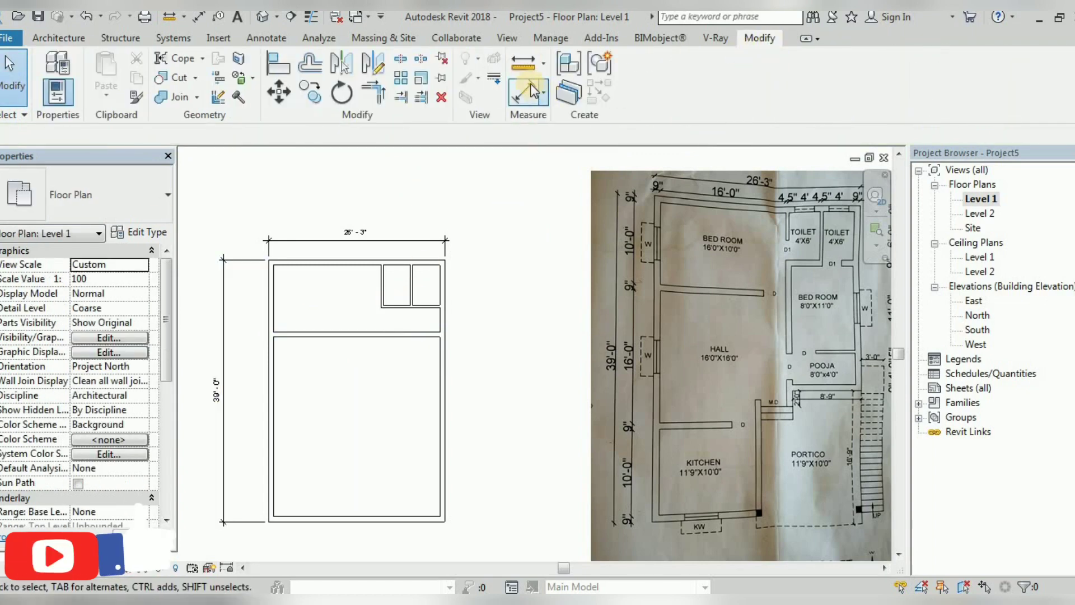
left_click(523, 92)
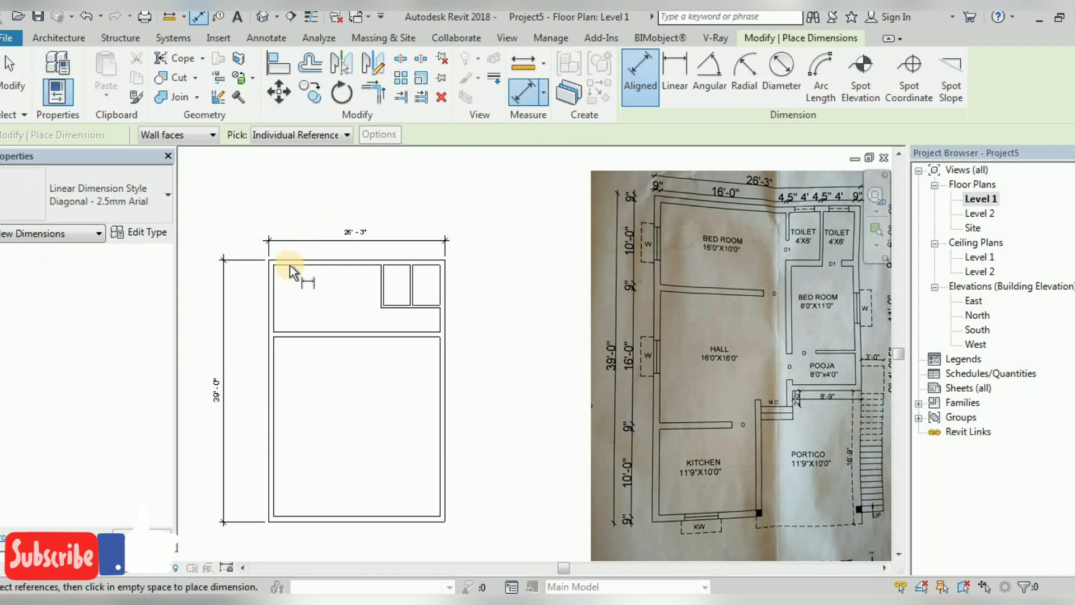
Step: Dimension the bedroom at 16'-0" wide and 10'-0" deep
left_click(273, 303)
scroll(307, 275, "up", 2)
left_click(443, 295)
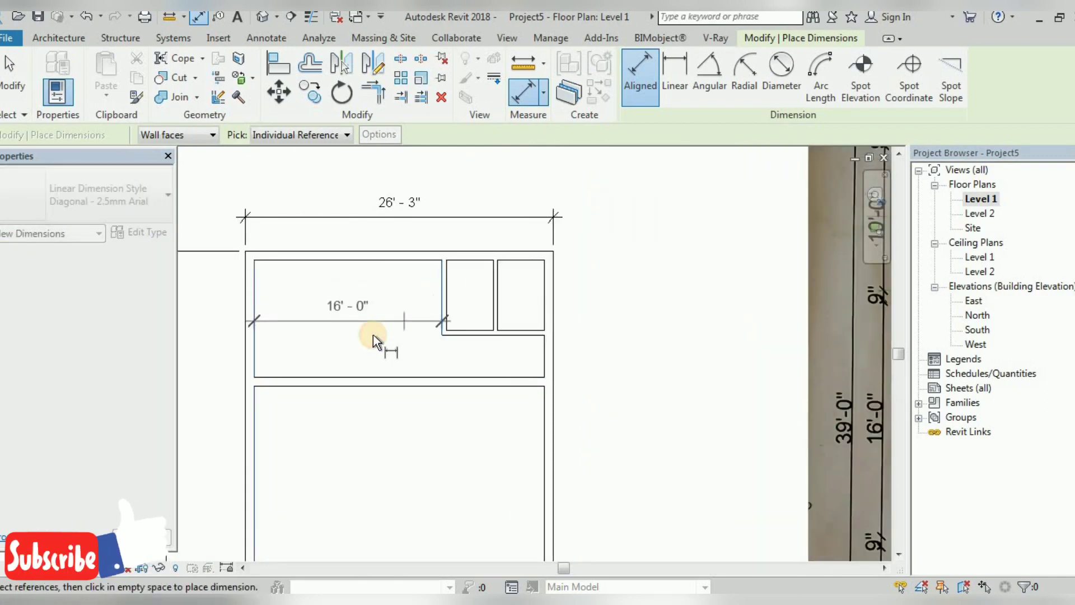
left_click(372, 337)
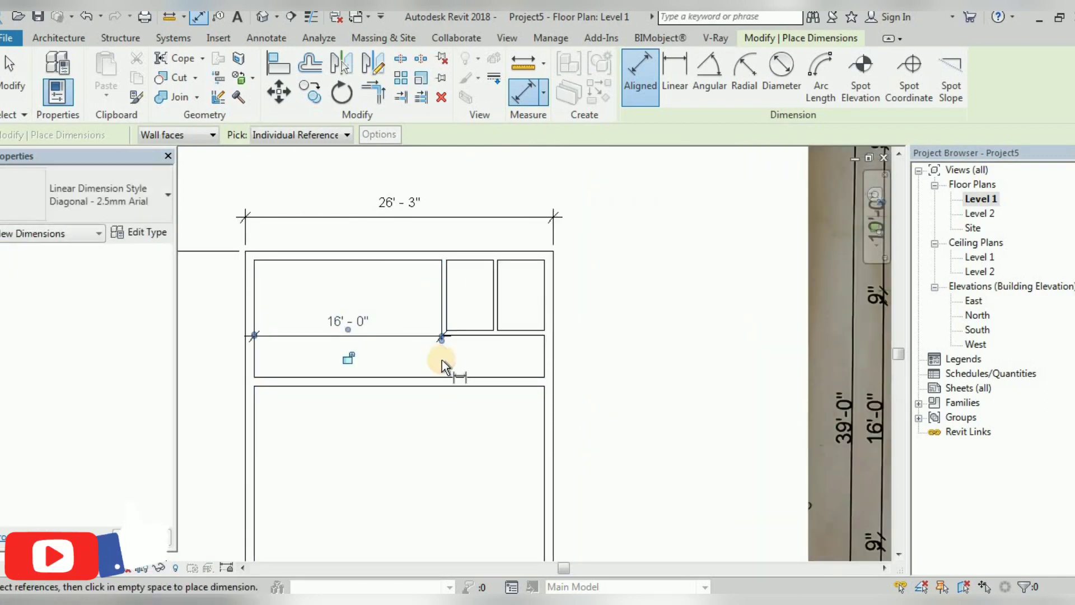
left_click(385, 263)
left_click(387, 377)
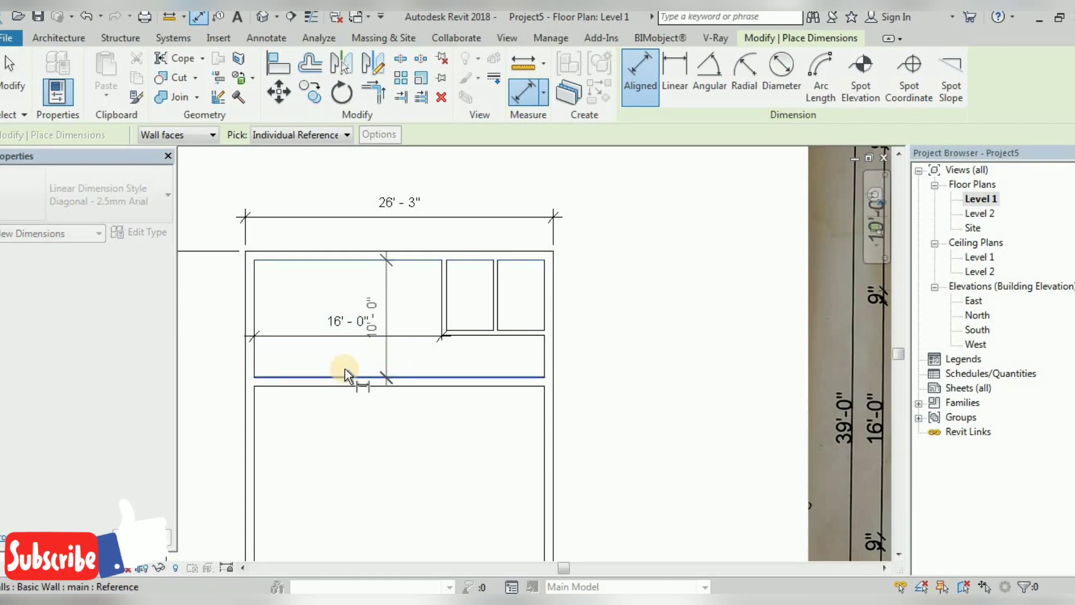
left_click(292, 362)
scroll(462, 339, "up", 2)
scroll(448, 287, "up", 2)
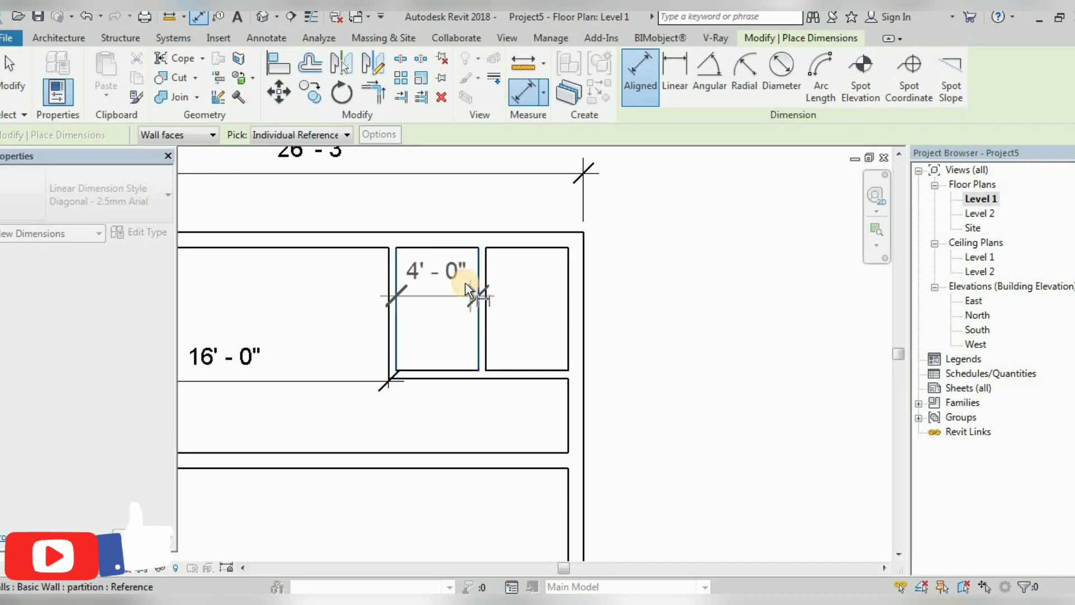
Step: Dimension the toilets at 4'-0" wide each and 6'-0" deep
left_click(488, 281)
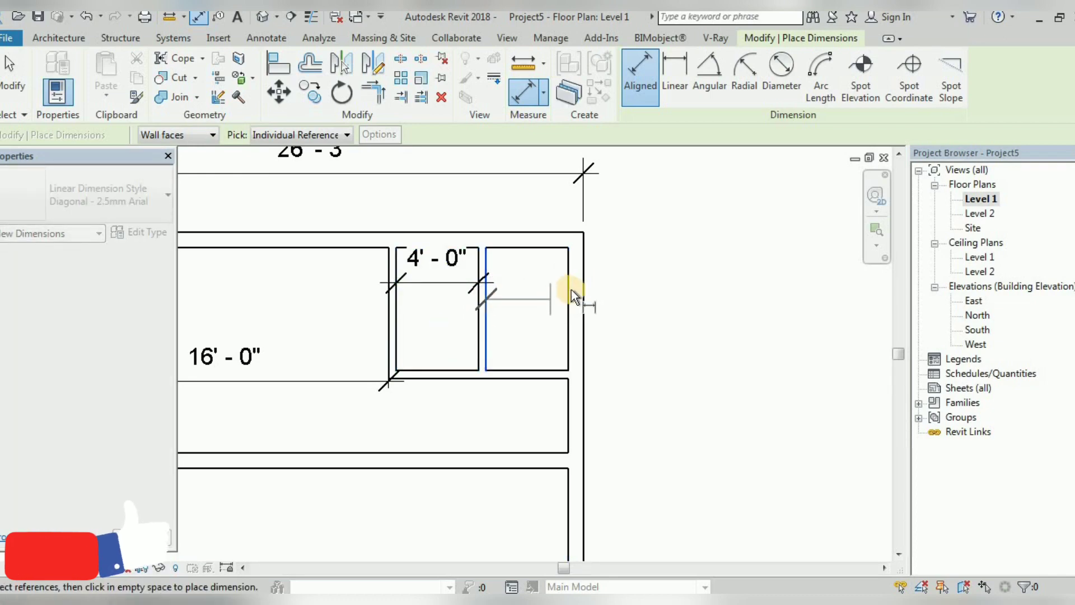
left_click(571, 290)
left_click(560, 288)
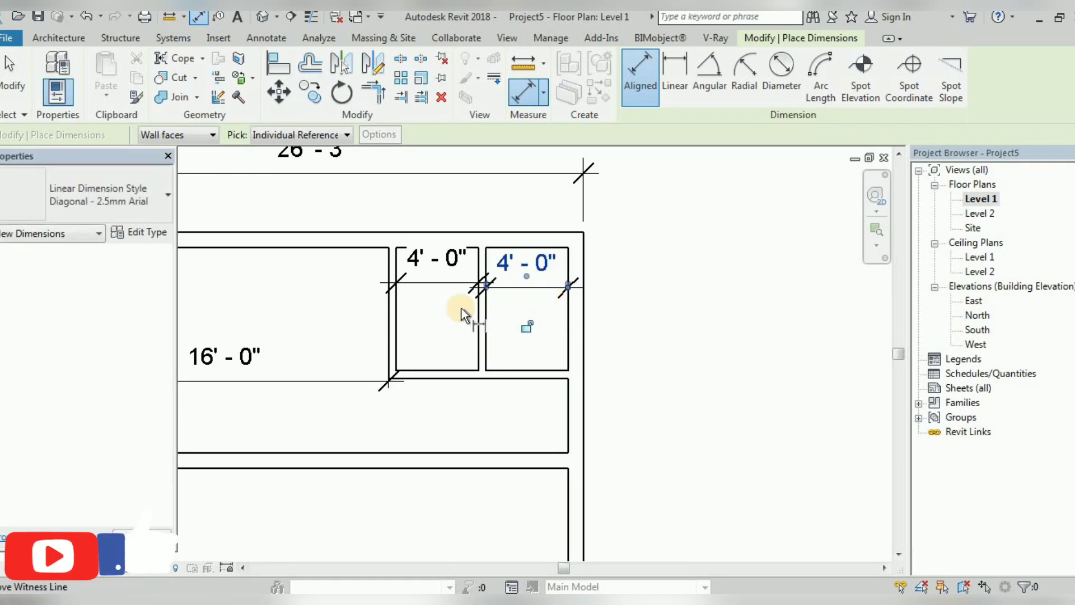
left_click(471, 250)
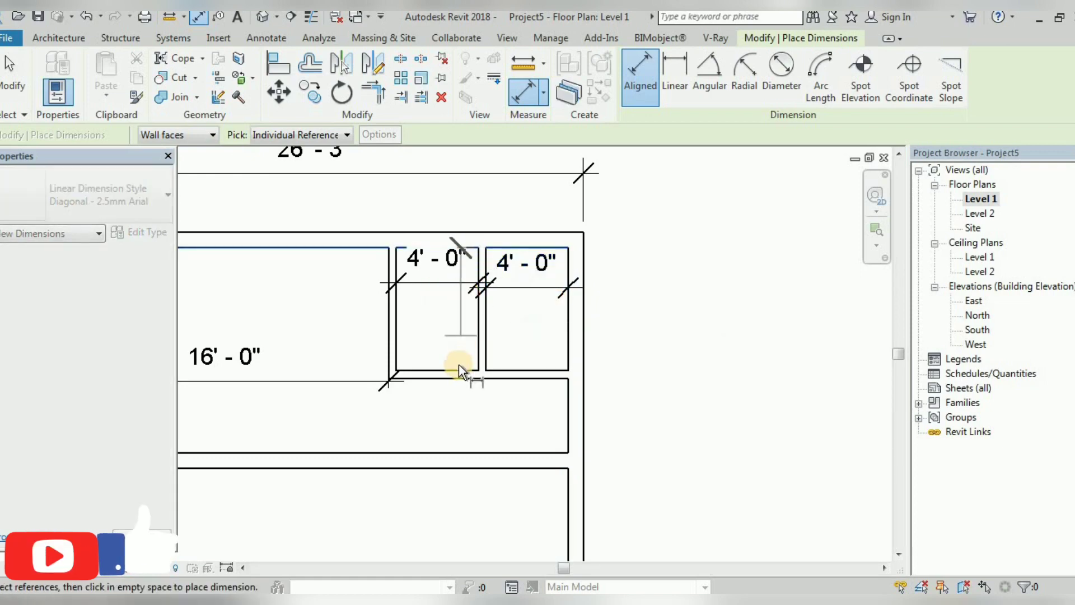
left_click(584, 364)
left_click(576, 336)
scroll(475, 302, "down", 3)
scroll(475, 303, "down", 3)
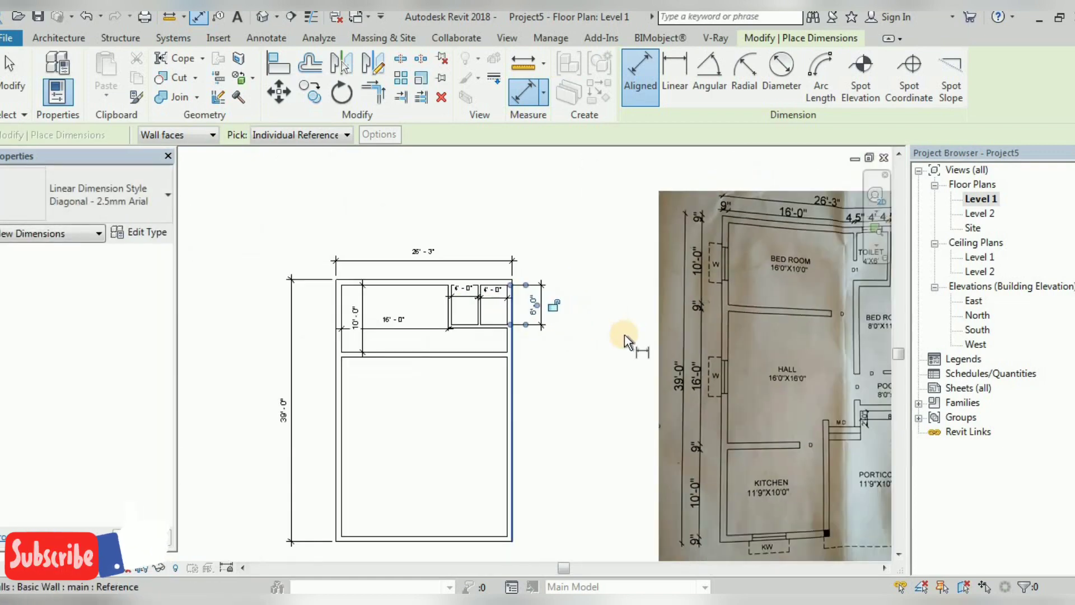
scroll(624, 334, "down", 2)
scroll(757, 318, "up", 2)
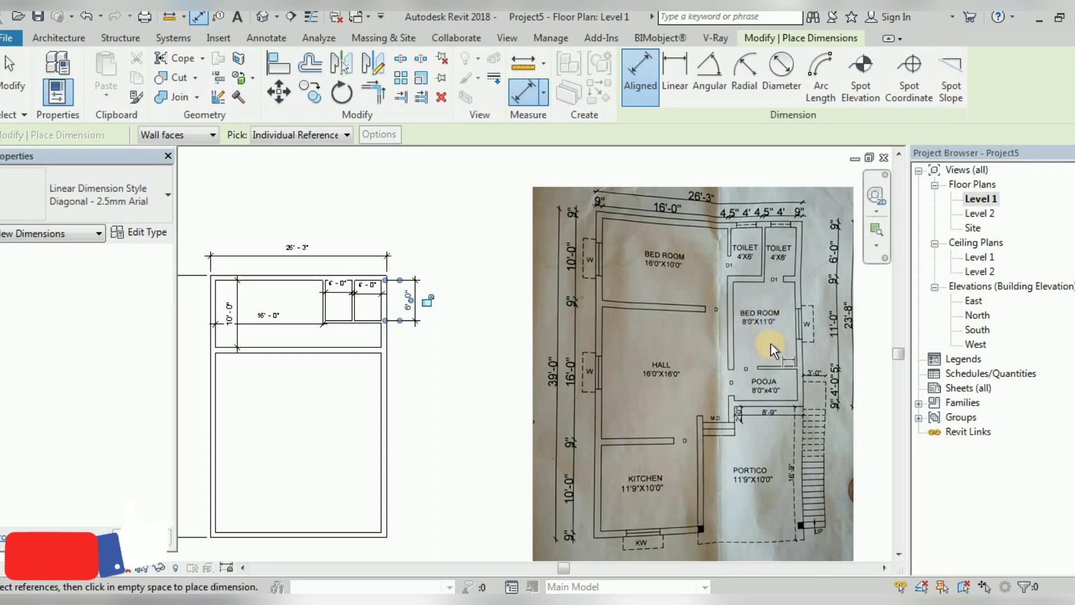
scroll(765, 341, "up", 1)
scroll(780, 325, "up", 2)
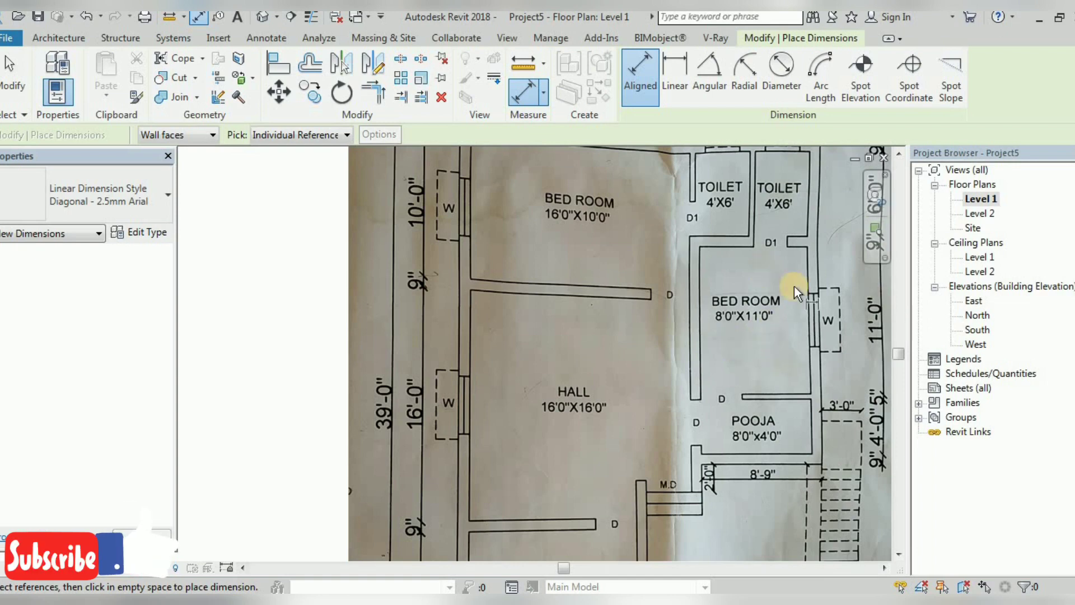
scroll(795, 313, "down", 3)
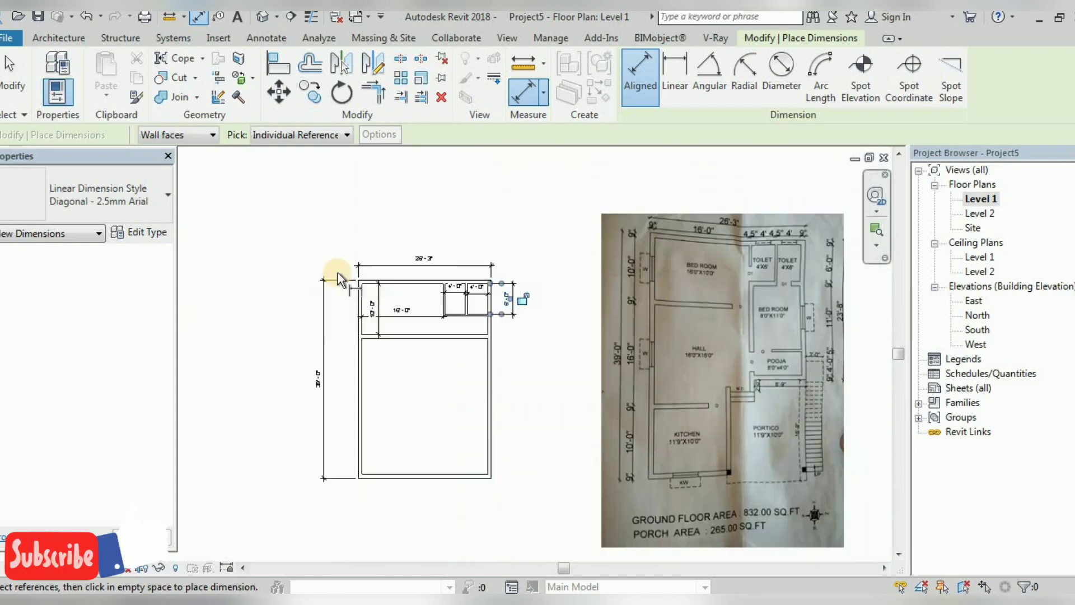
key("Escape")
key("Escape")
scroll(425, 314, "up", 1)
scroll(427, 312, "up", 1)
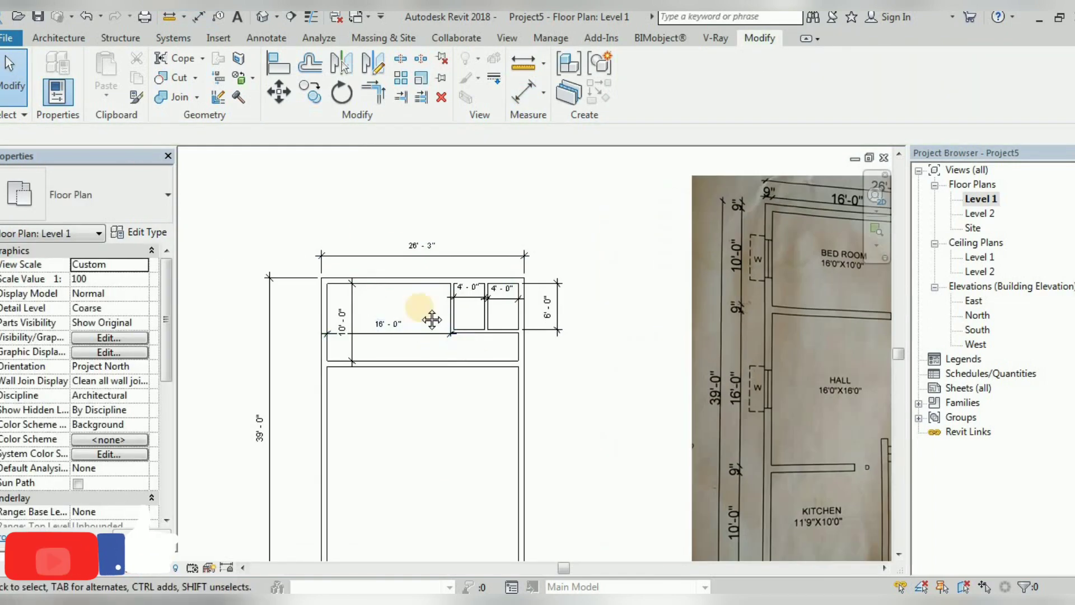
scroll(427, 269, "up", 2)
scroll(366, 280, "up", 1)
left_click(425, 289)
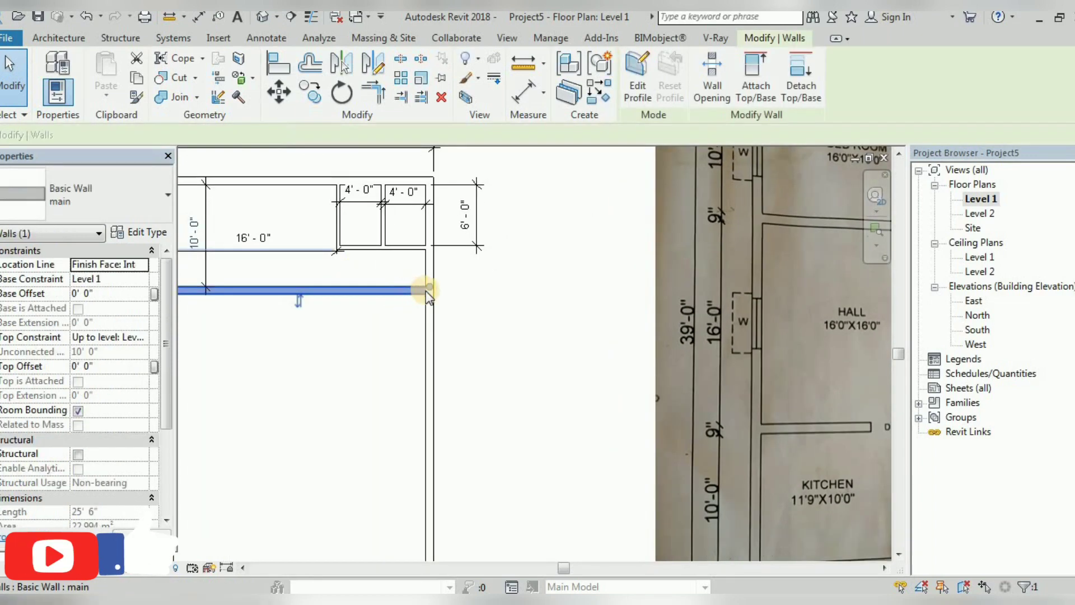
scroll(427, 288, "up", 1)
left_click_drag(427, 288, 294, 283)
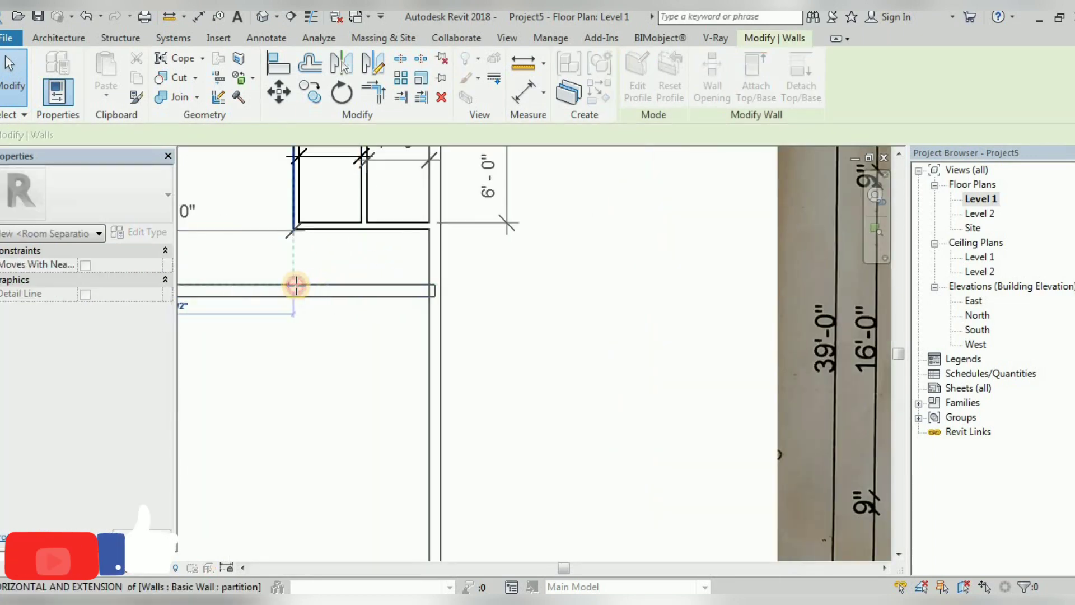
left_click(361, 313)
scroll(347, 338, "down", 2)
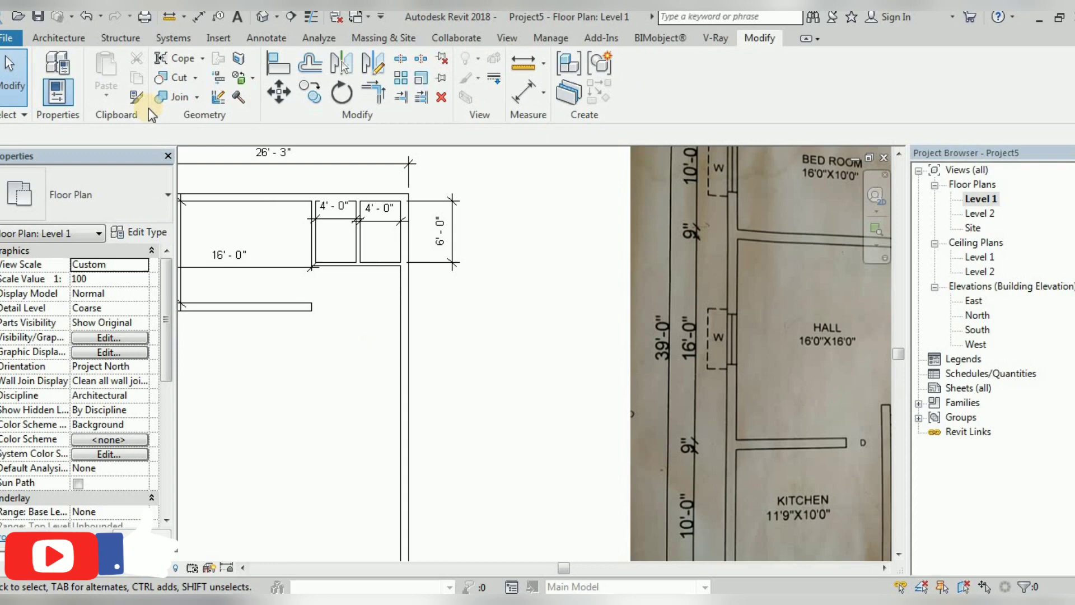
left_click(47, 39)
left_click(48, 91)
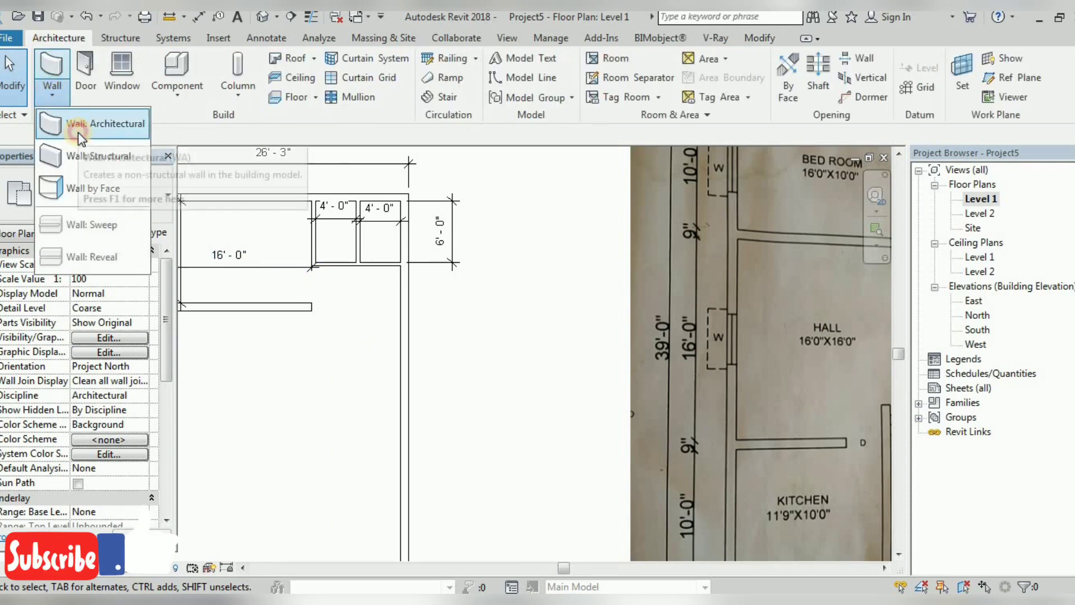
left_click(81, 124)
scroll(431, 312, "down", 2)
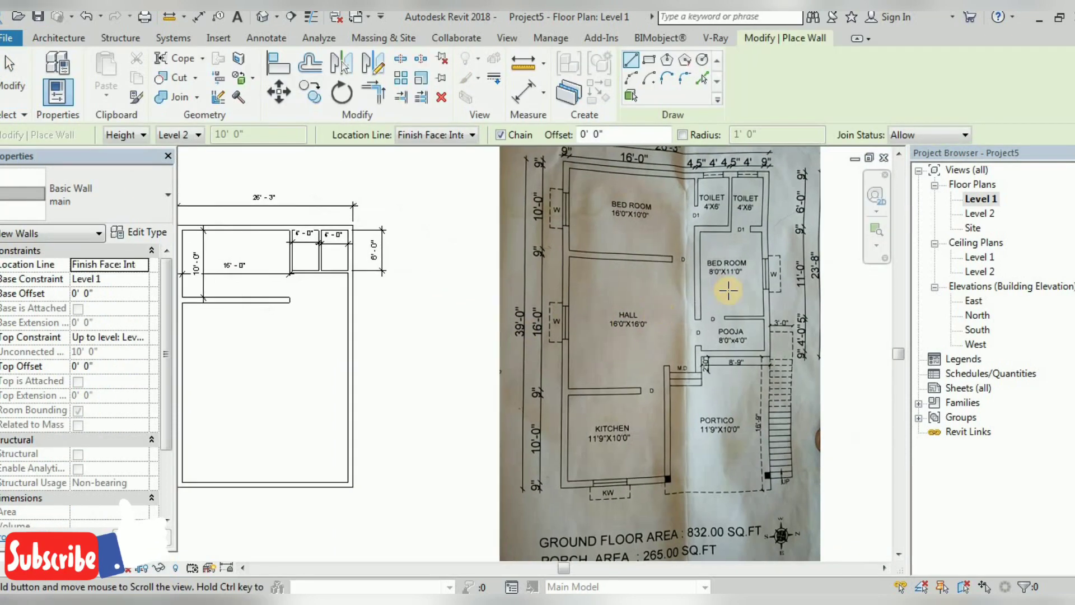
scroll(728, 290, "up", 2)
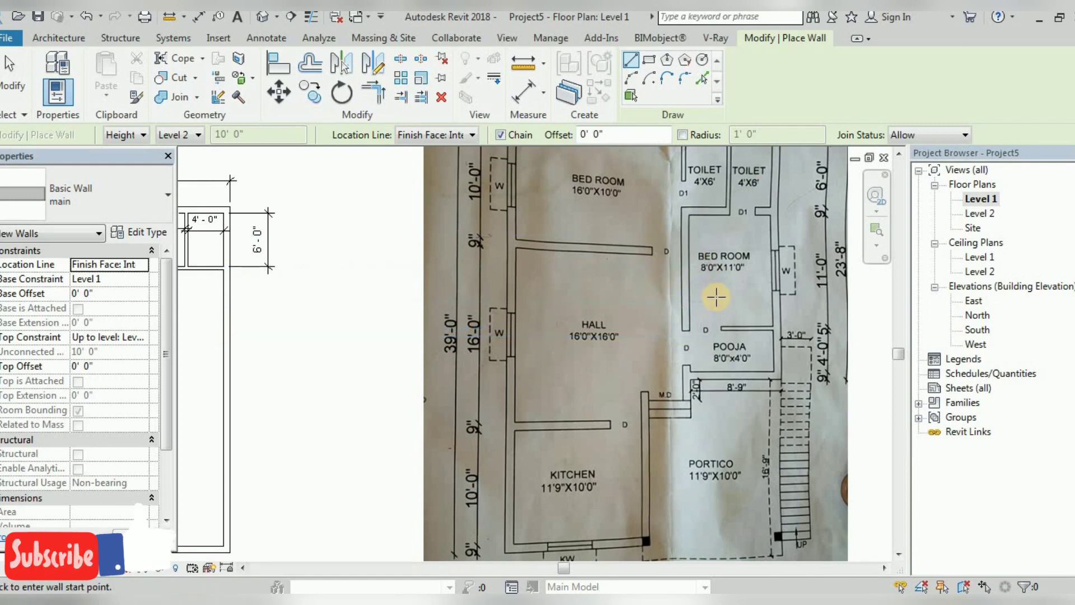
scroll(716, 297, "down", 1)
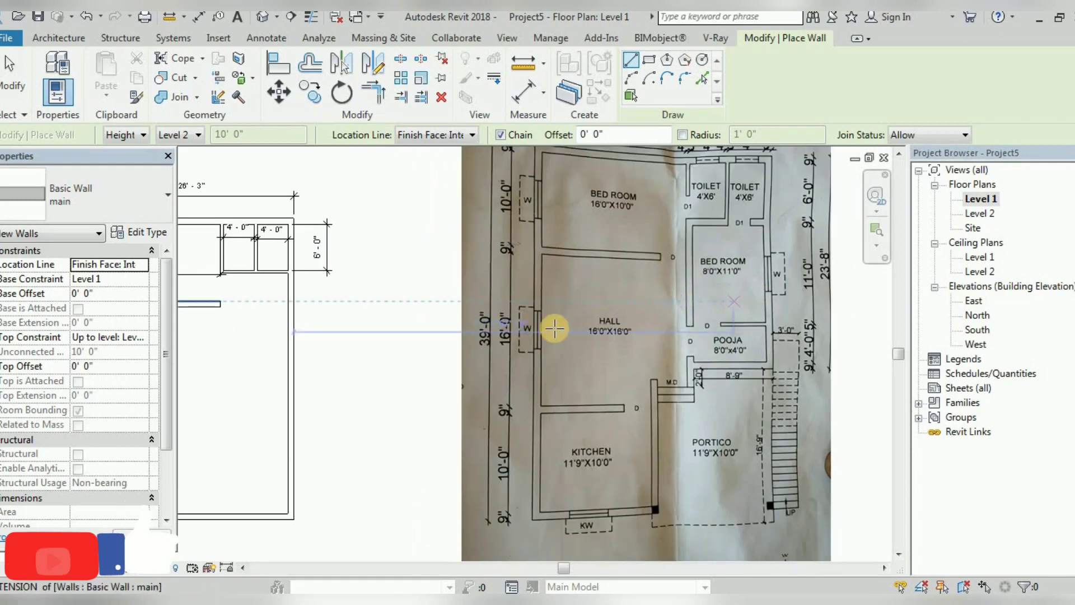
middle_click_drag(347, 353, 483, 353)
type("8")
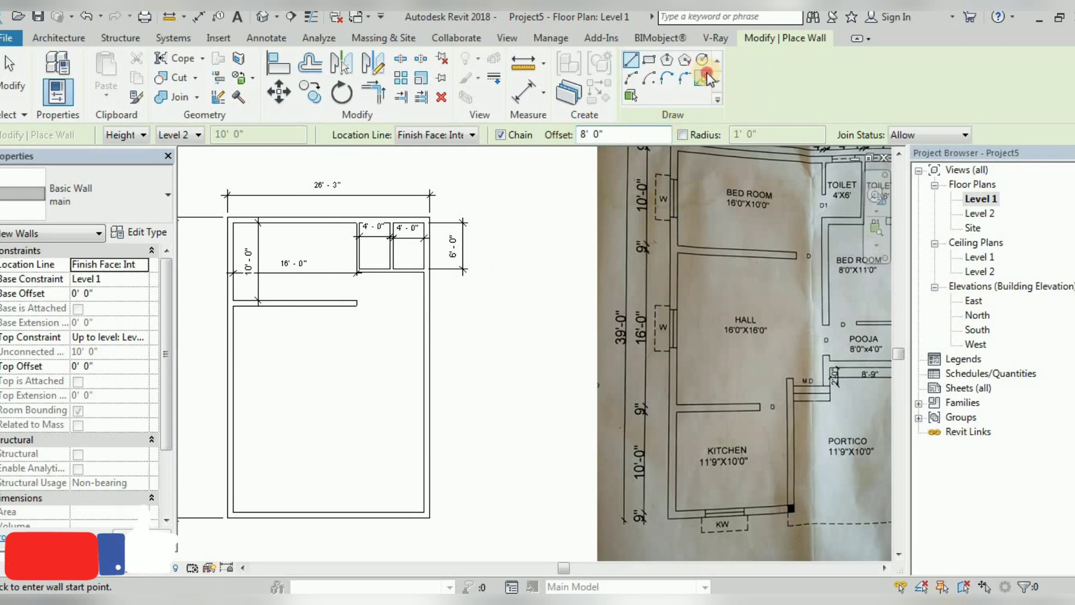
left_click(706, 79)
left_click(421, 327)
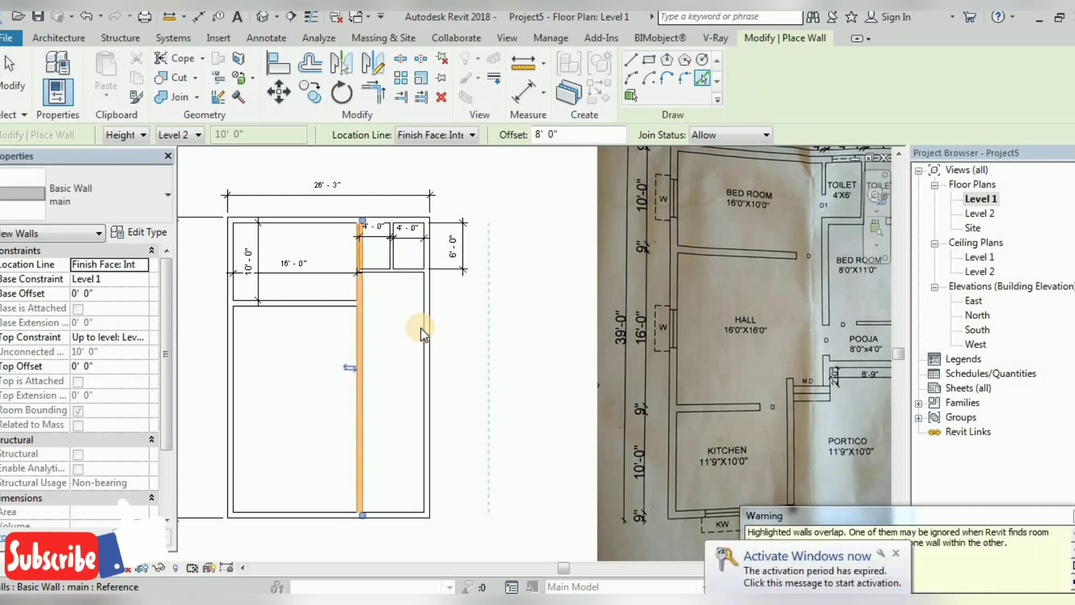
left_click(12, 76)
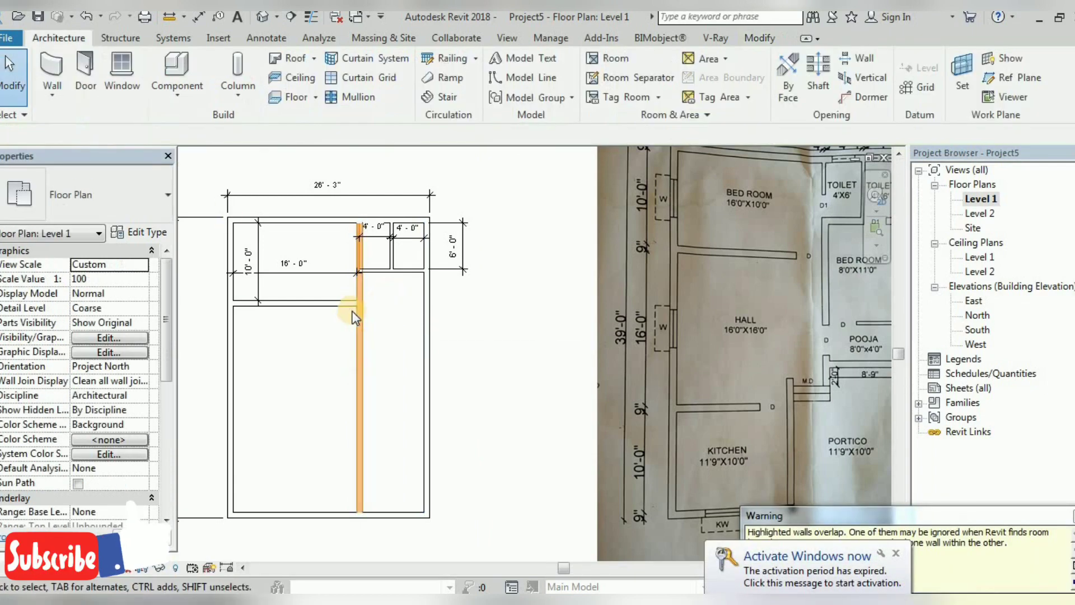
left_click(360, 240)
scroll(367, 219, "up", 2)
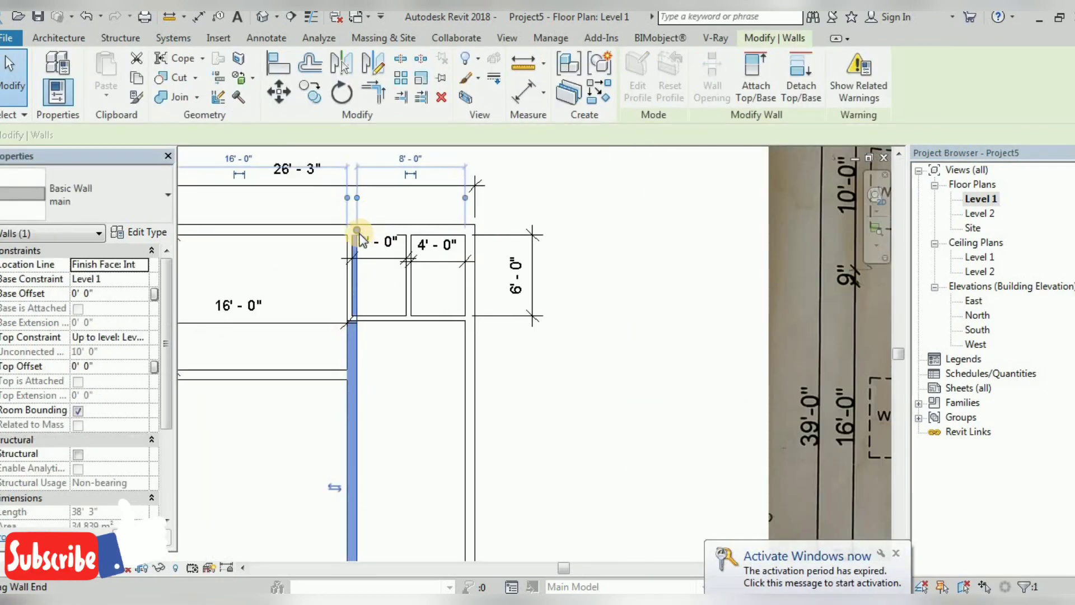
left_click(354, 312)
left_click(341, 342)
scroll(342, 341, "down", 1)
left_click(474, 361)
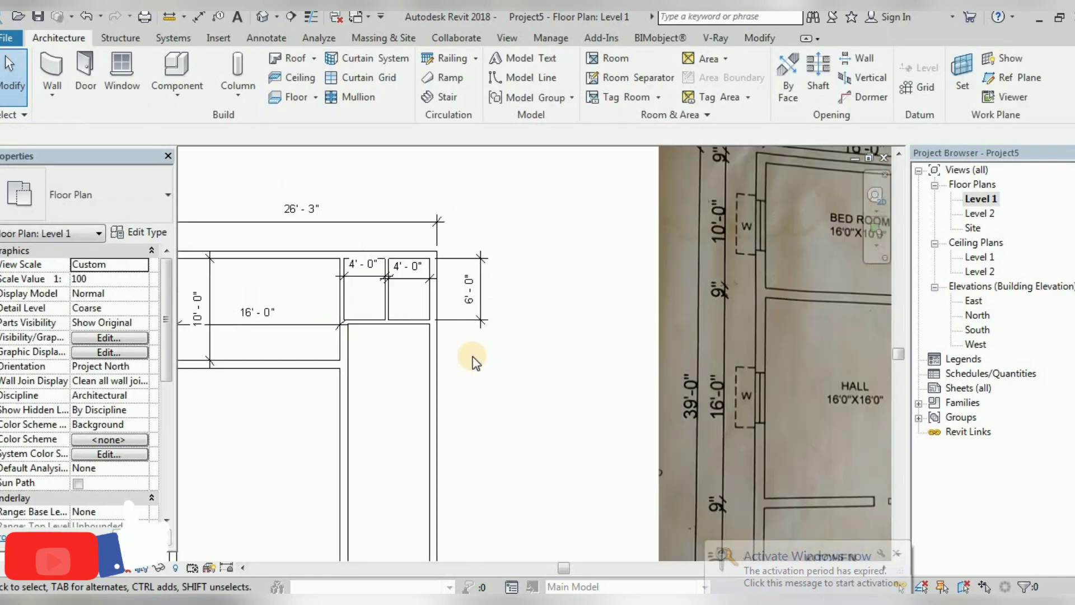
middle_click_drag(728, 347, 590, 267)
scroll(490, 277, "up", 1)
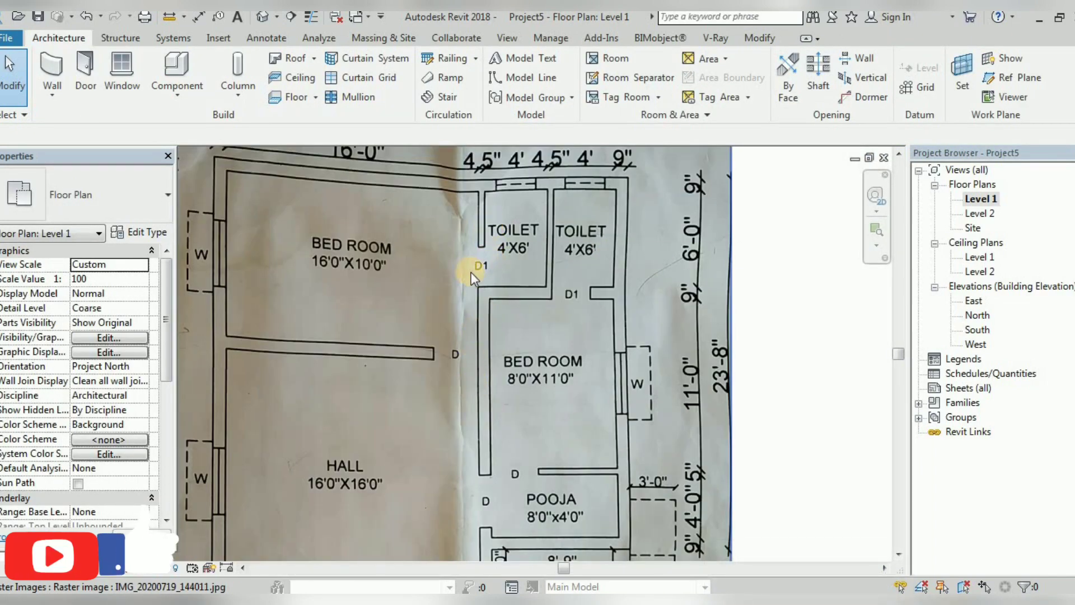
Step: Review the traced plan, then show the Wall dropdown: Architectural, Structural and by Face
scroll(496, 265, "up", 2)
scroll(496, 265, "down", 3)
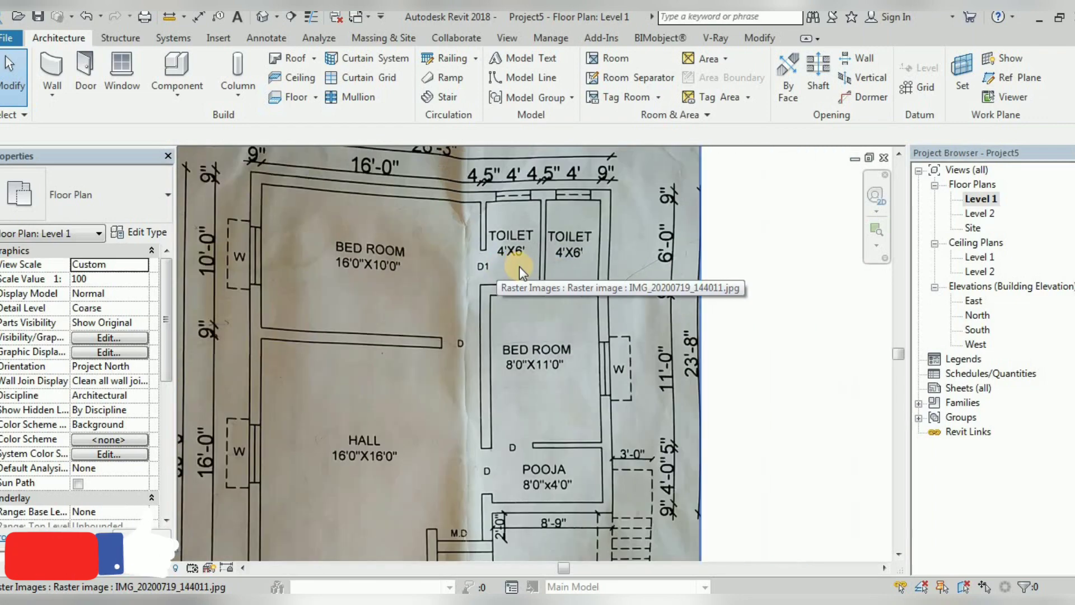
scroll(519, 266, "down", 4)
scroll(275, 310, "up", 2)
scroll(335, 321, "up", 2)
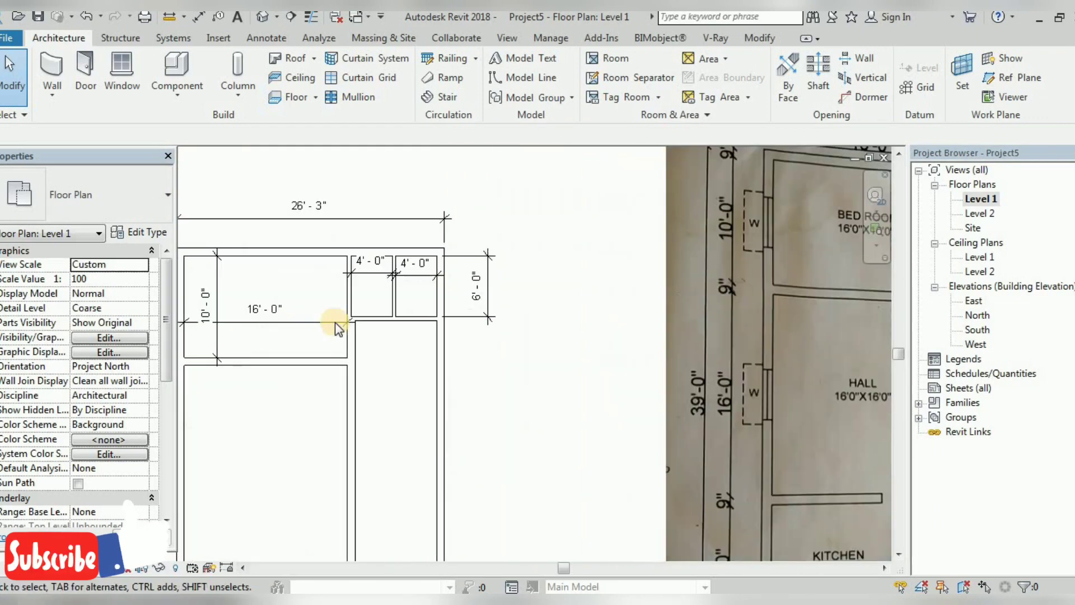
scroll(335, 321, "up", 1)
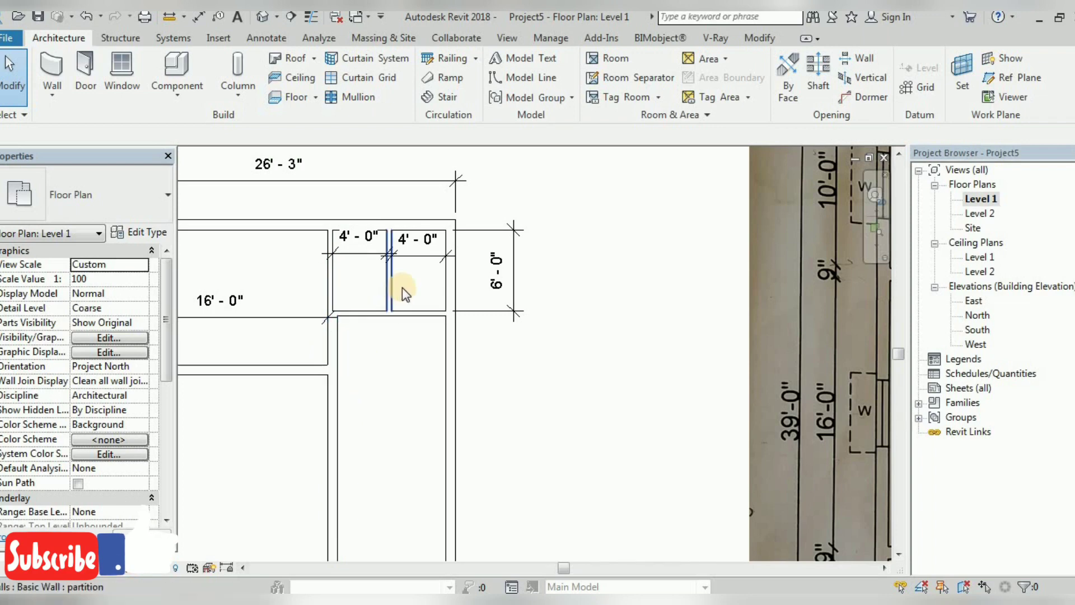
scroll(416, 350, "down", 3)
scroll(387, 346, "down", 1)
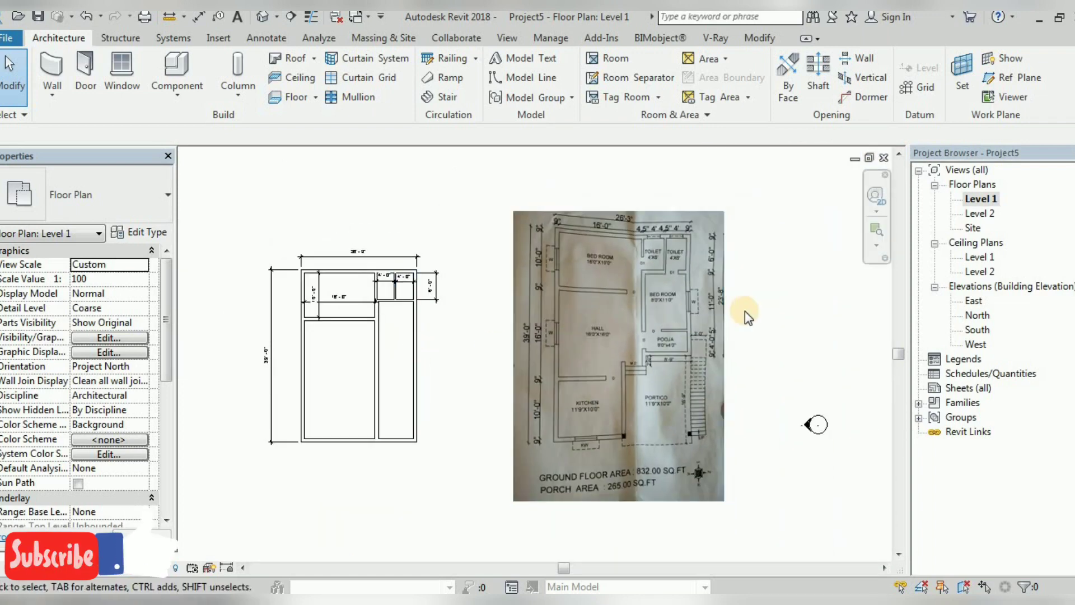
scroll(744, 311, "up", 2)
scroll(633, 277, "up", 1)
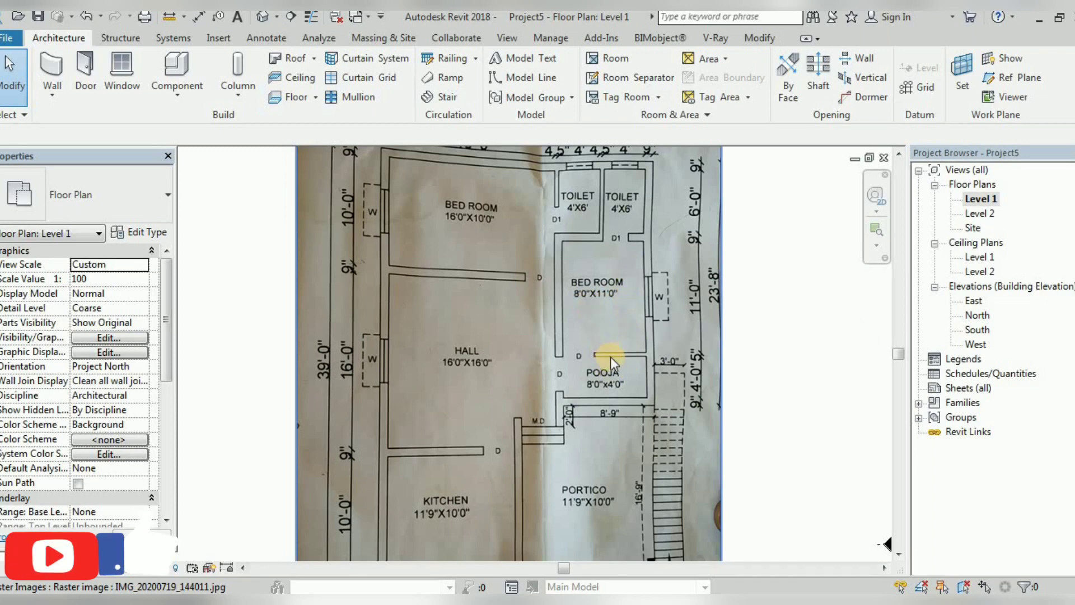
scroll(615, 362, "down", 1)
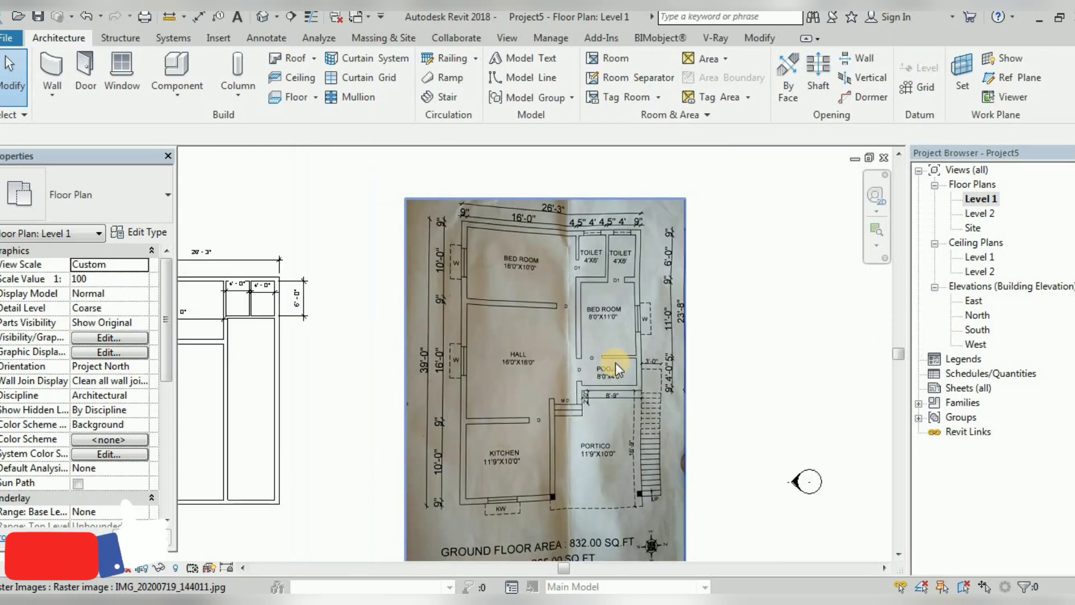
scroll(616, 361, "down", 2)
left_click(69, 100)
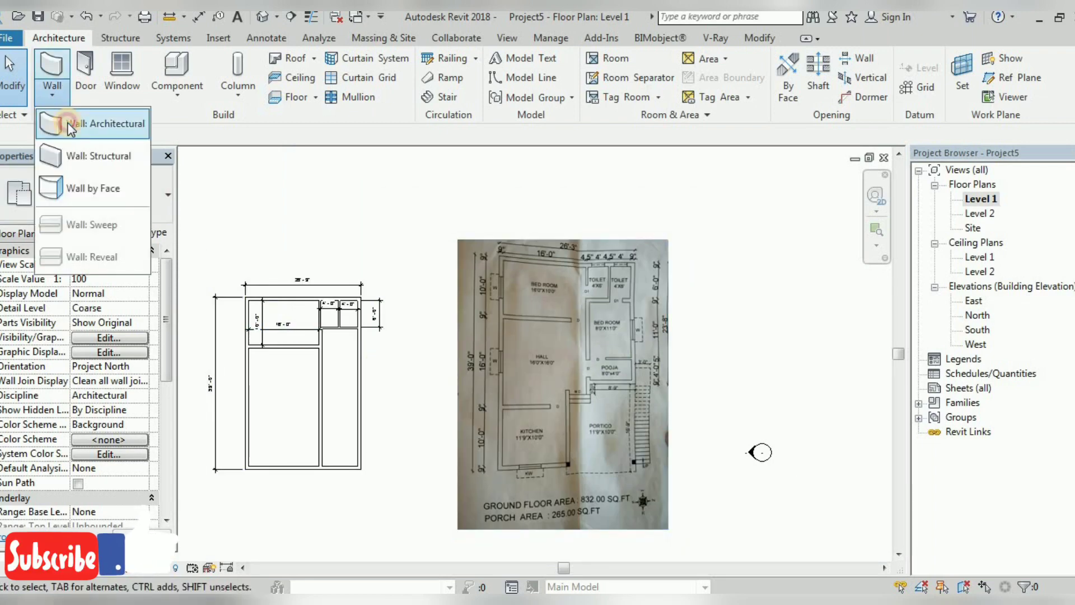
Step: Place a partition wall 11' offset from an existing wall using Pick Lines
left_click(69, 124)
left_click(31, 193)
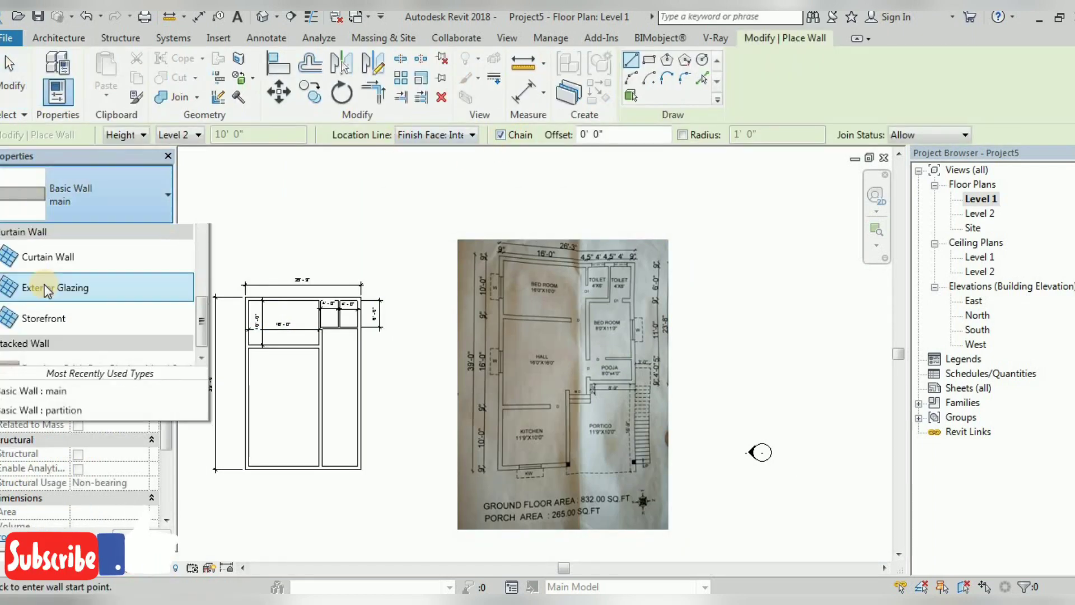
scroll(39, 285, "up", 2)
left_click(63, 291)
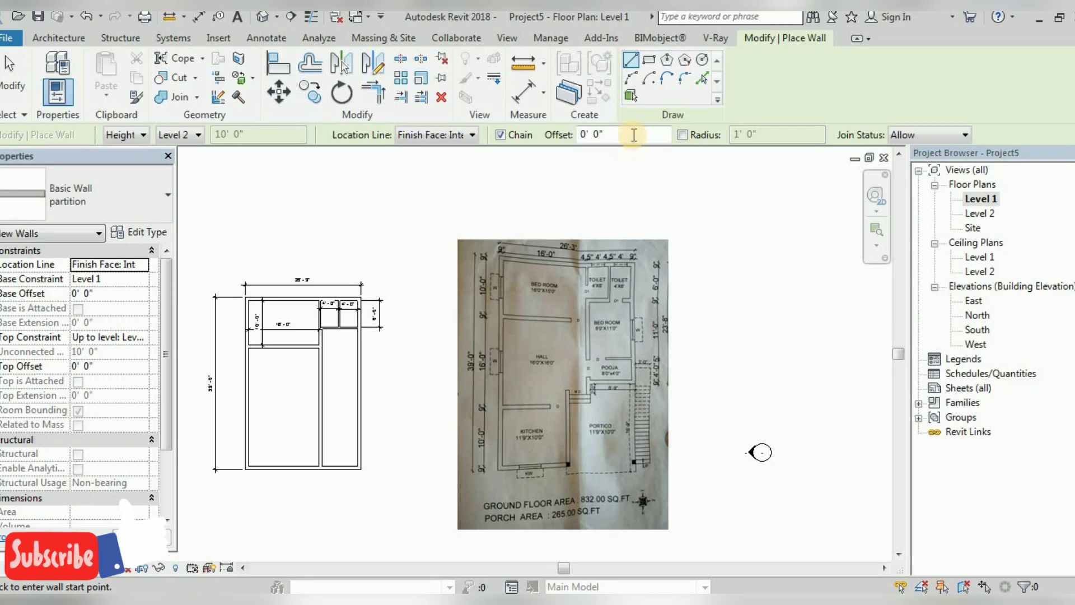
left_click_drag(634, 134, 558, 140)
type("11")
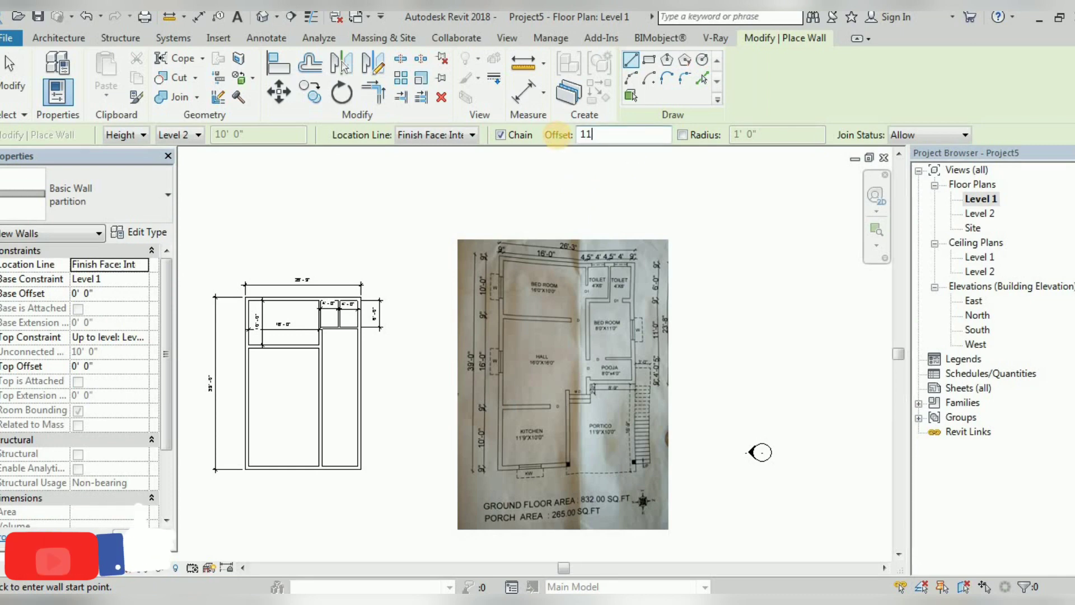
left_click(702, 79)
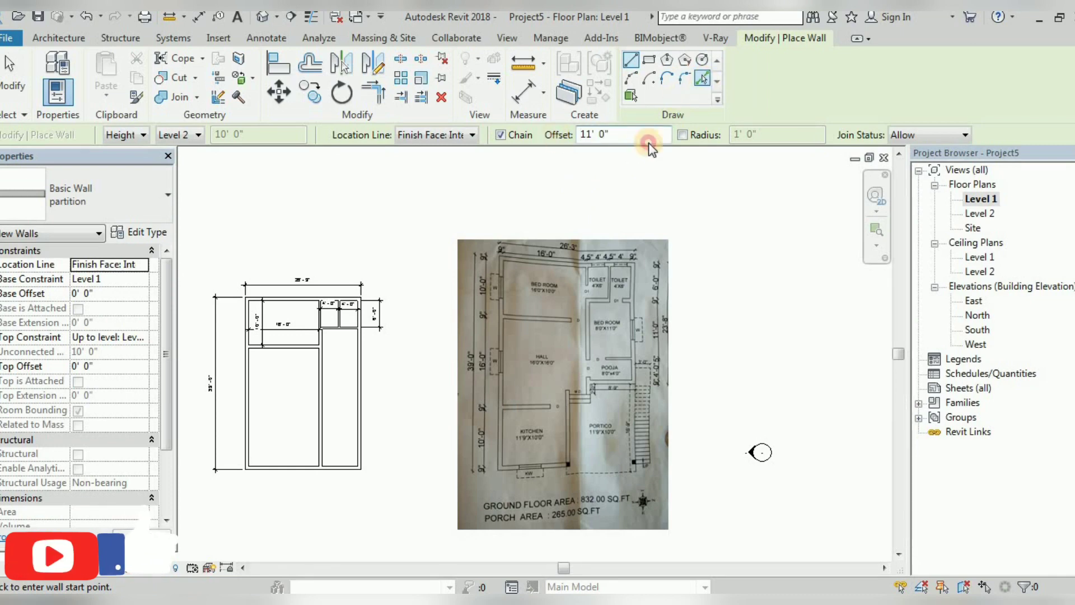
scroll(328, 340, "up", 2)
scroll(373, 330, "up", 2)
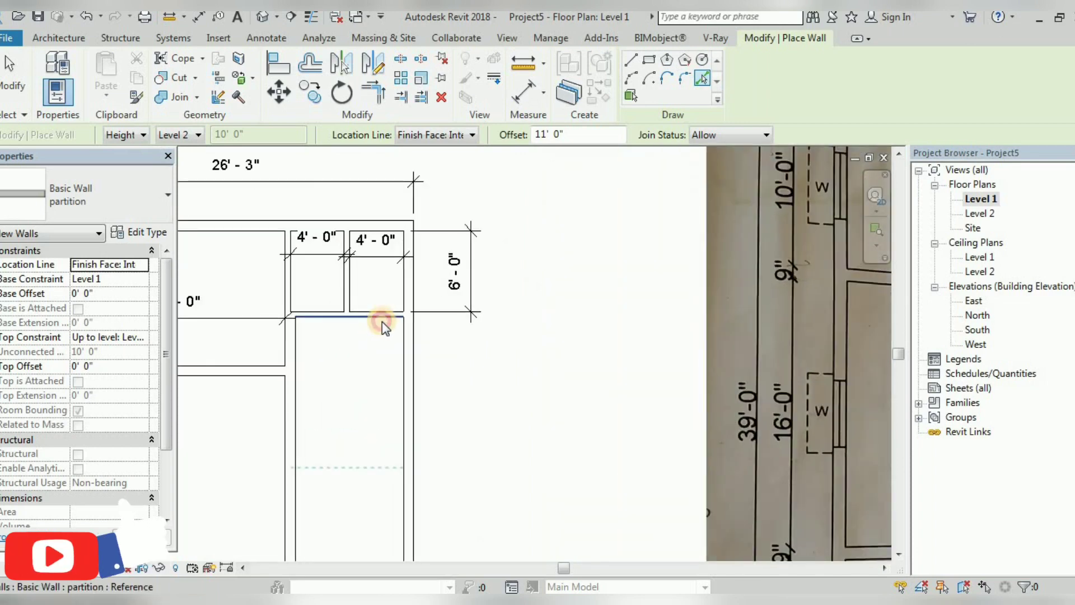
left_click(382, 321)
scroll(382, 321, "down", 2)
scroll(573, 320, "down", 1)
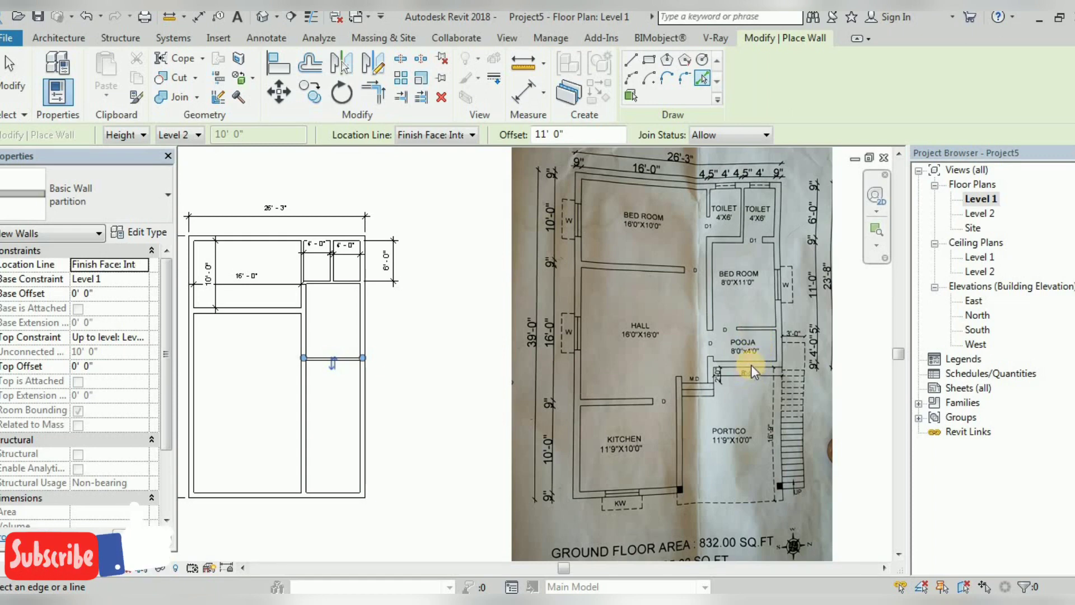
Step: Switch to the main wall type and place a wall 4' offset from an existing wall
left_click(84, 196)
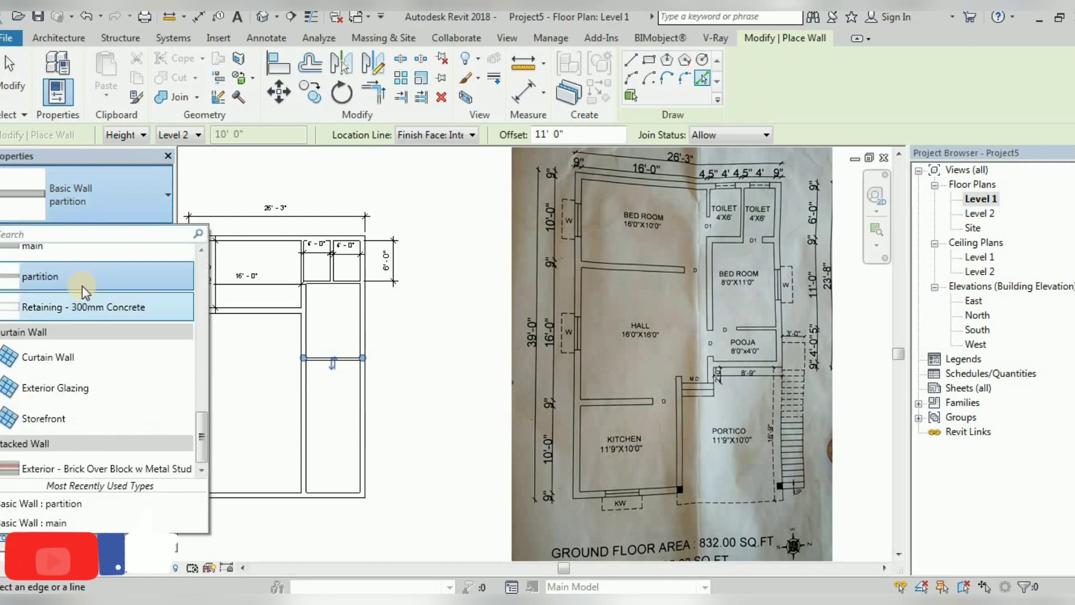
left_click(91, 251)
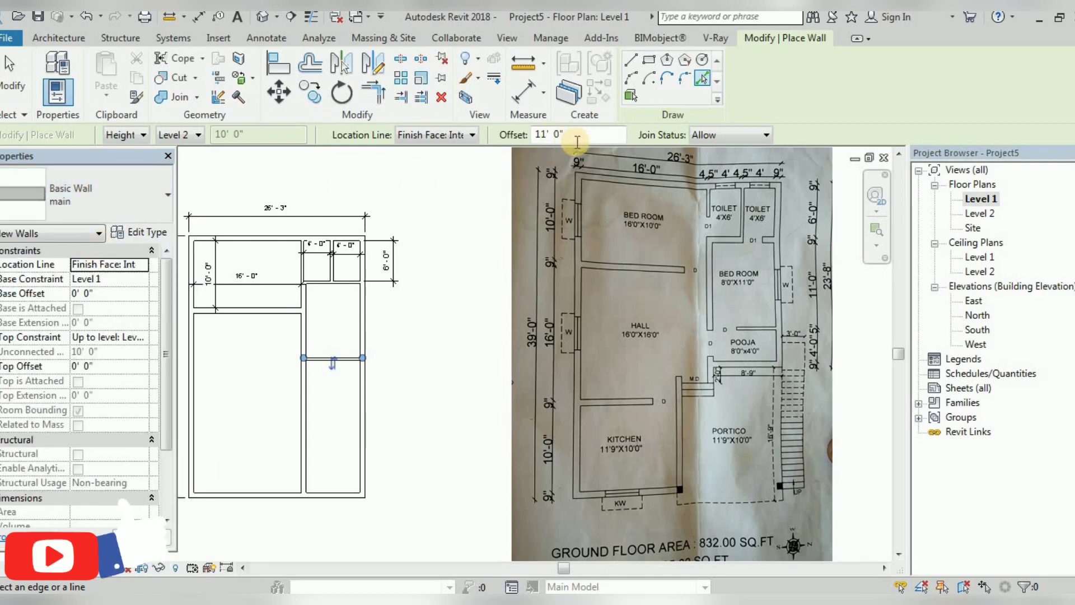
type("4")
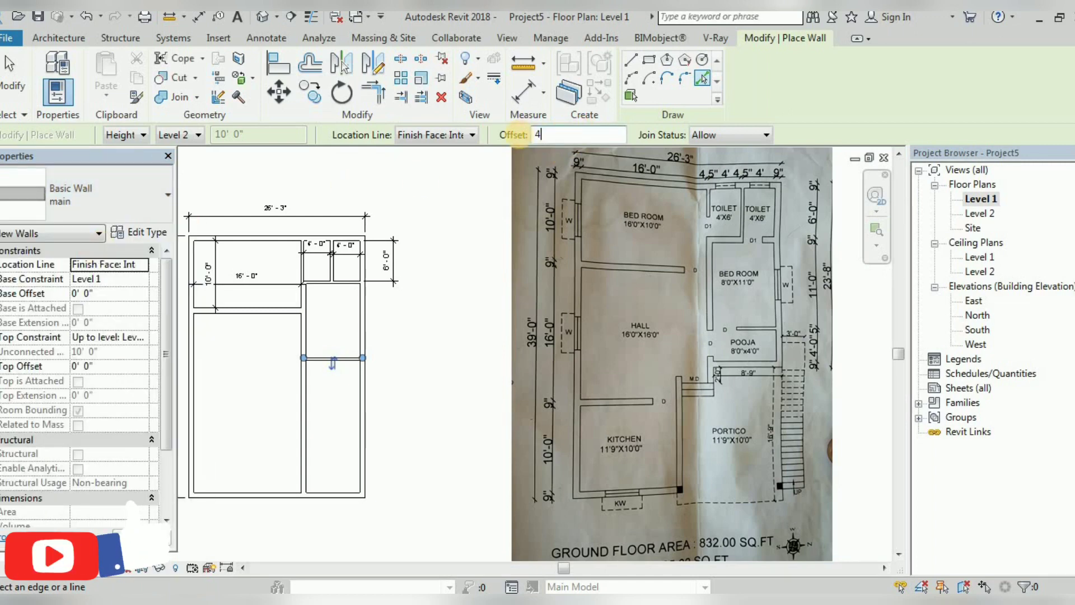
left_click(323, 365)
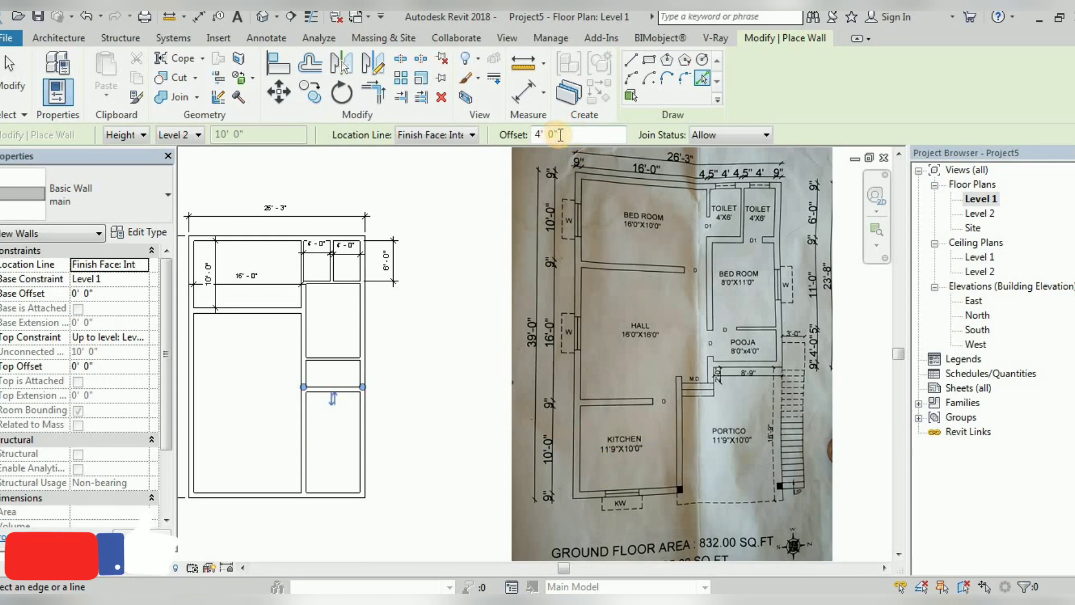
key("Return")
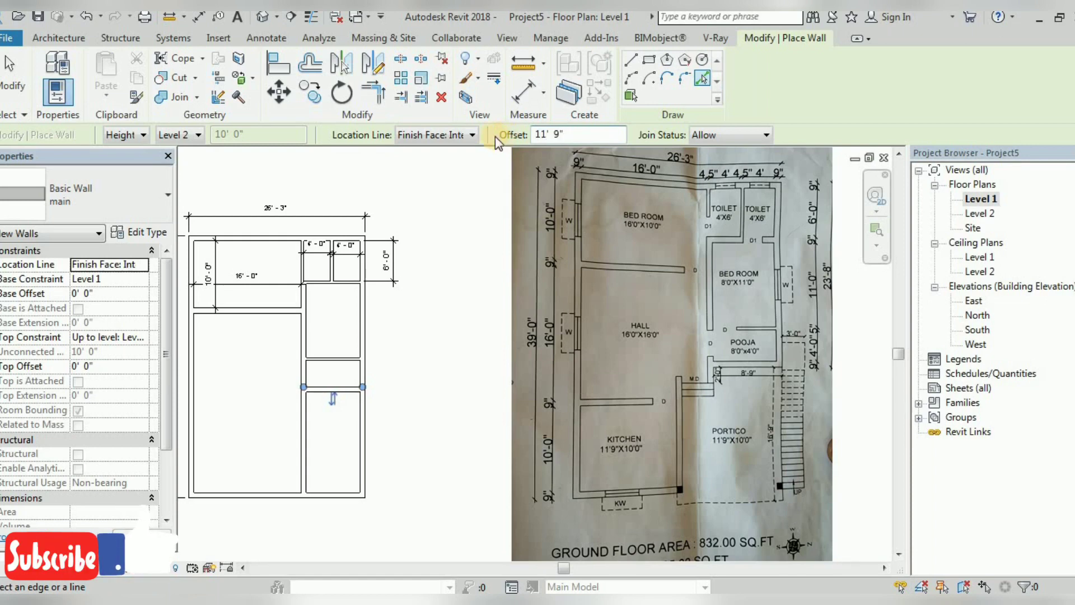
Step: Add an 11'9" offset wall off the left wall and a 10' wall above the bottom wall
middle_click_drag(438, 379, 524, 378)
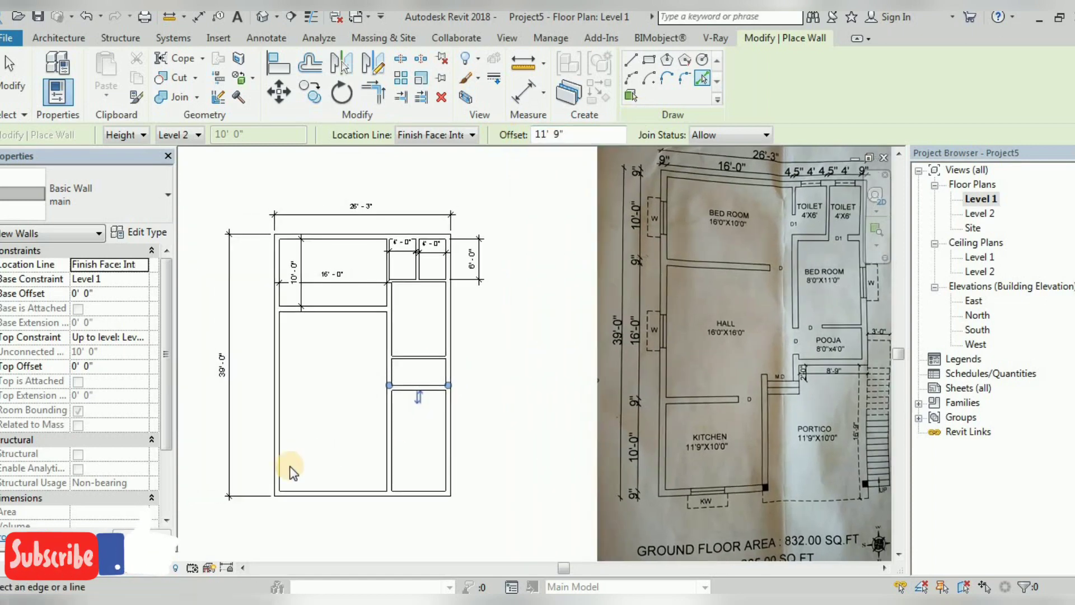
left_click(283, 472)
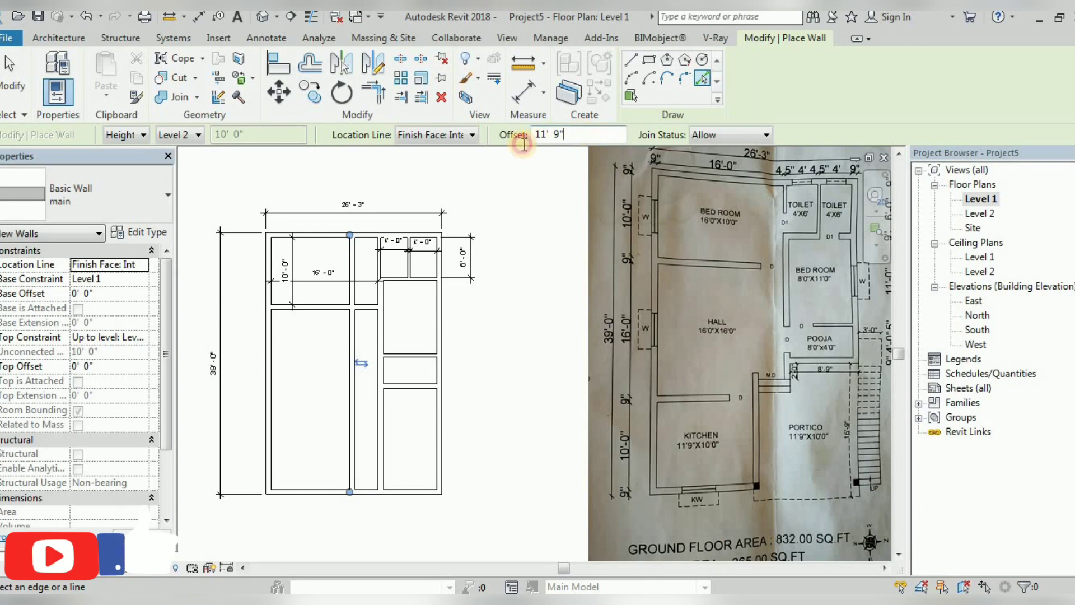
type("10")
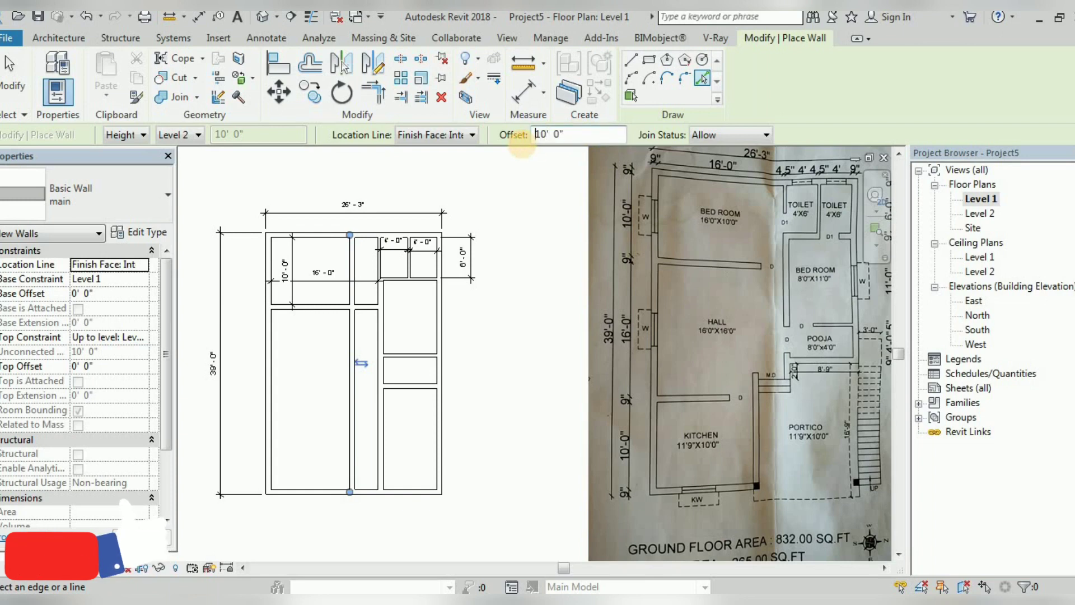
left_click(294, 494)
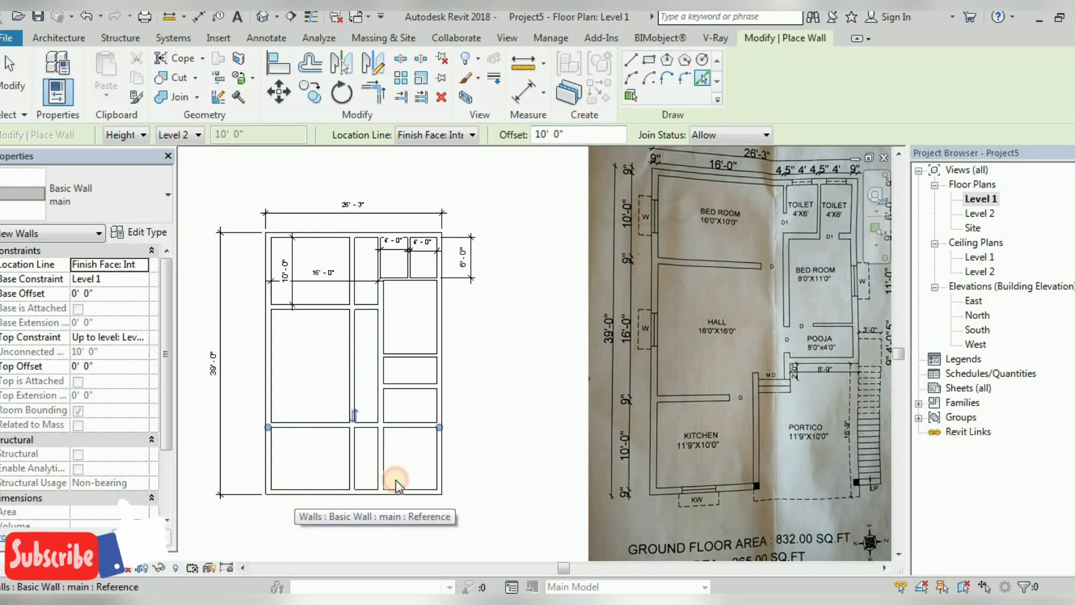
left_click(87, 21)
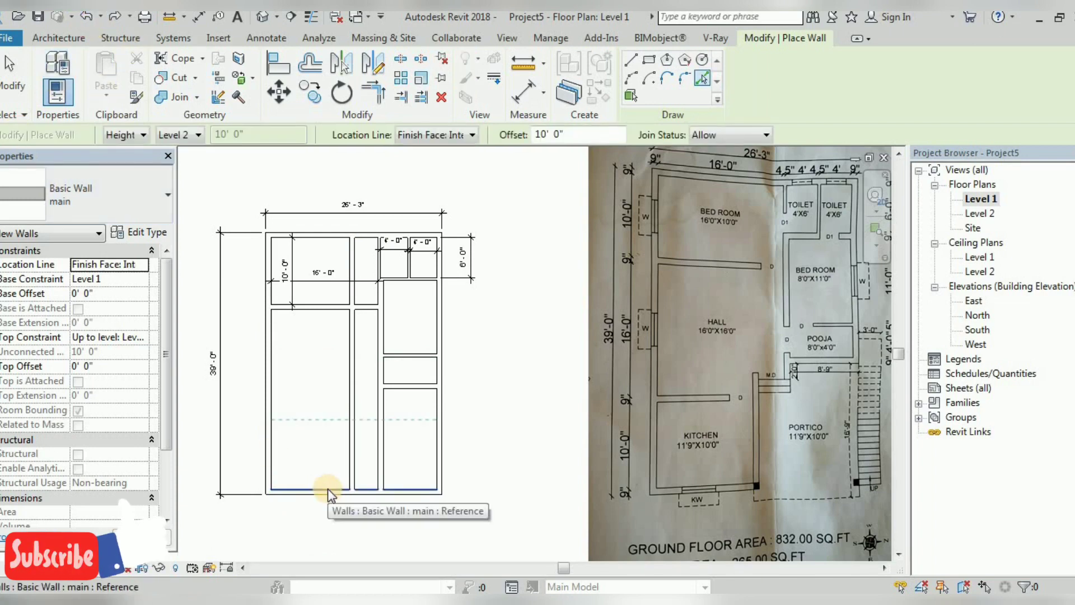
left_click(327, 488)
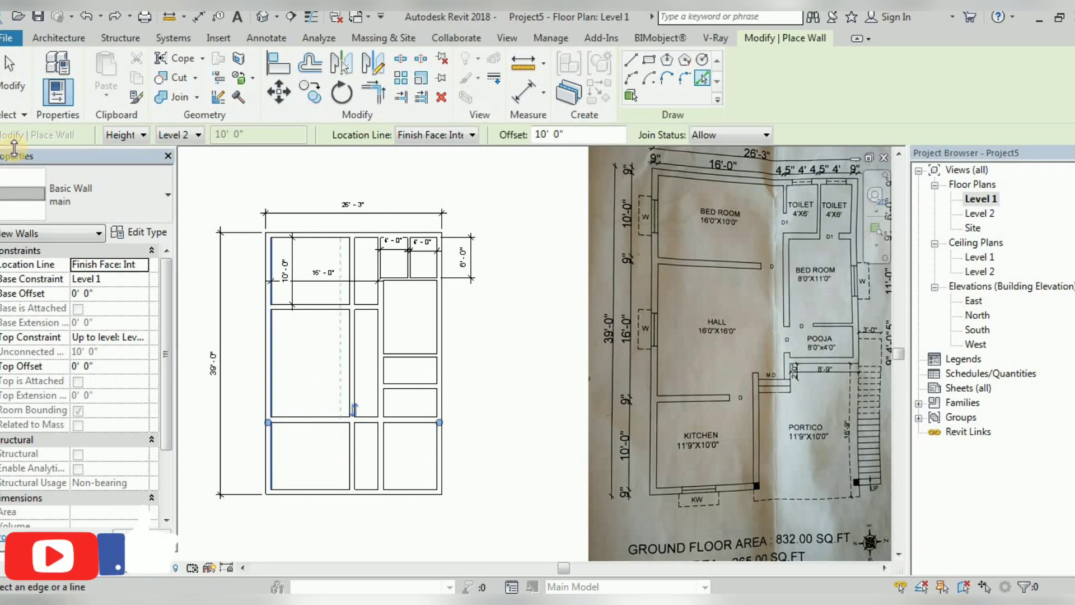
Step: Extend the middle vertical wall downward and shorten the lower middle vertical wall
key("Escape")
key("Escape")
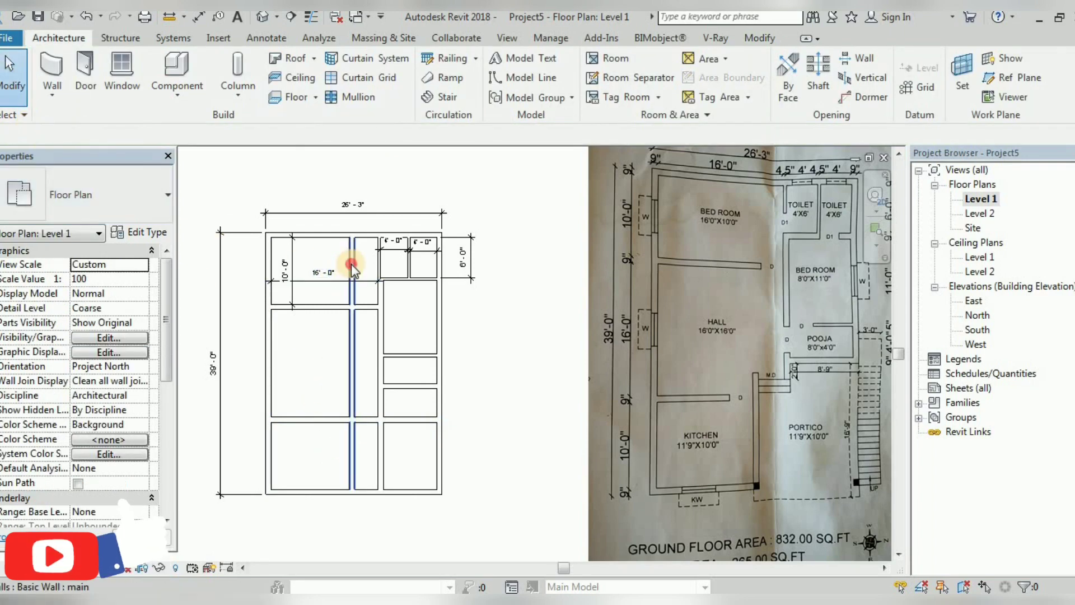
left_click(351, 263)
left_click_drag(348, 234, 349, 413)
key("Escape")
scroll(411, 455, "up", 2)
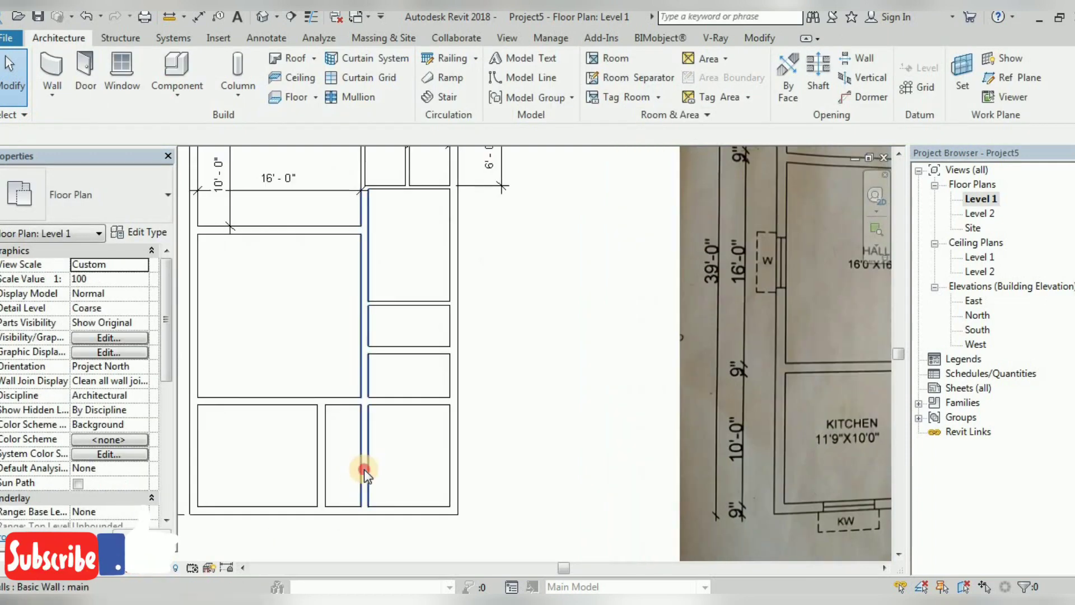
left_click(364, 469)
left_click_drag(364, 509, 368, 412)
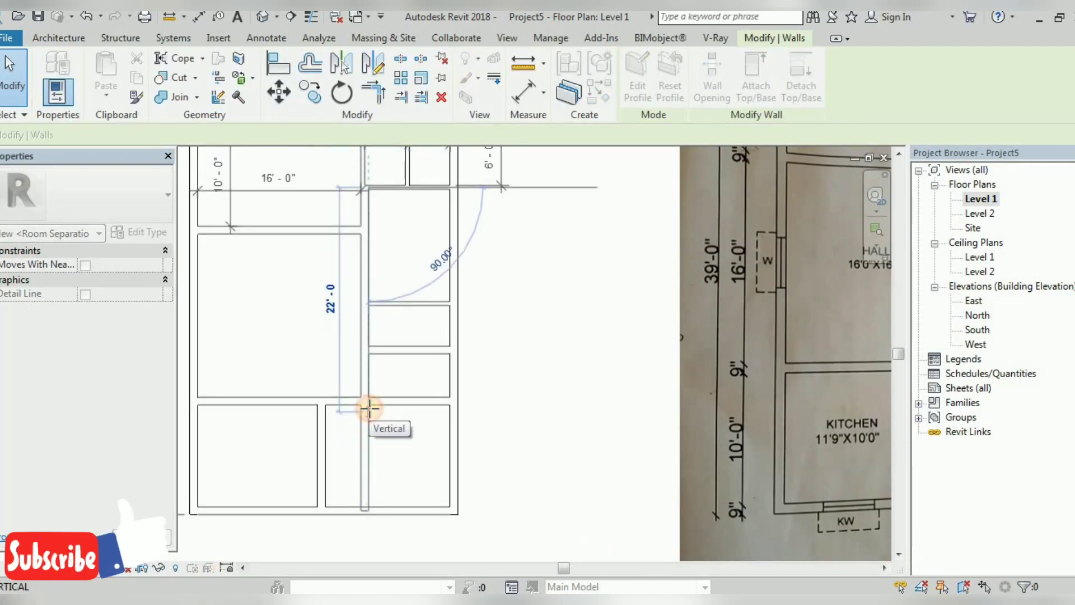
key("Escape")
scroll(310, 473, "down", 1)
scroll(309, 473, "down", 1)
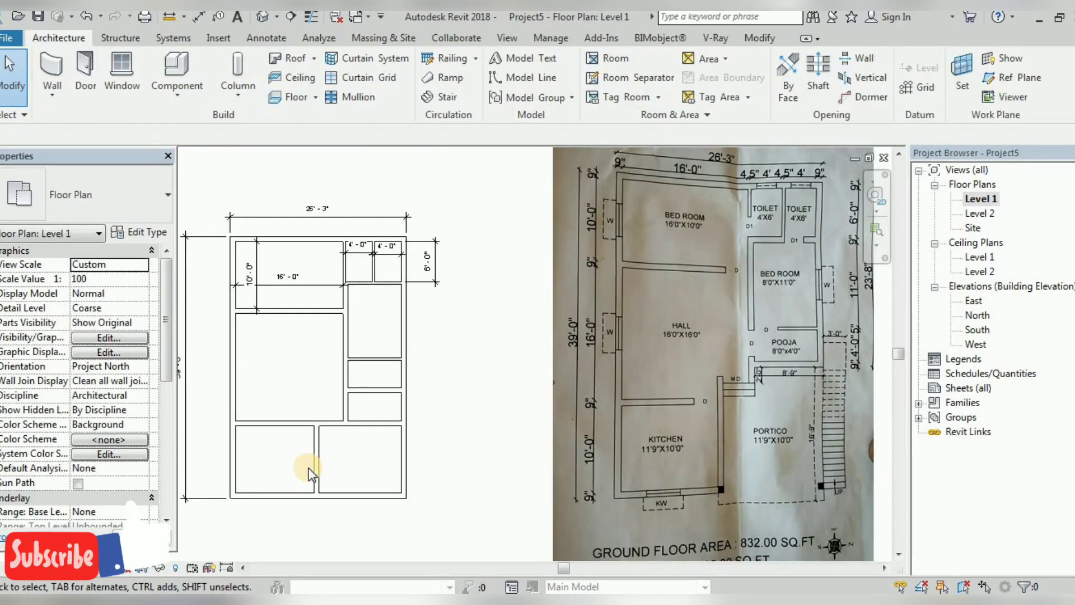
middle_click_drag(434, 439, 426, 431)
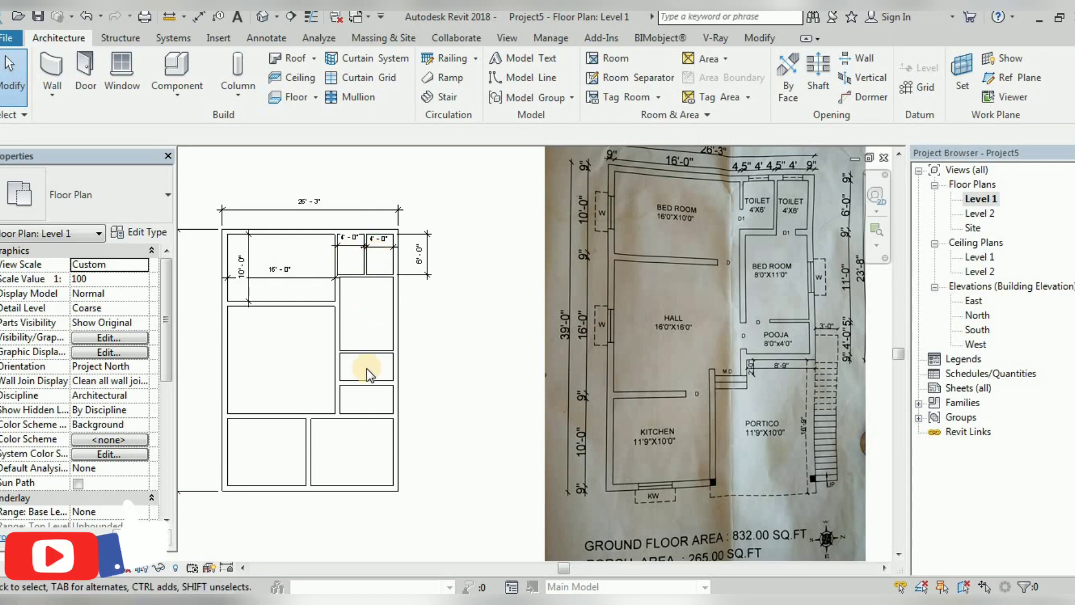
Step: Trim the hall–kitchen wall's right end so it measures 17'-0"
left_click(370, 414)
scroll(373, 415, "up", 2)
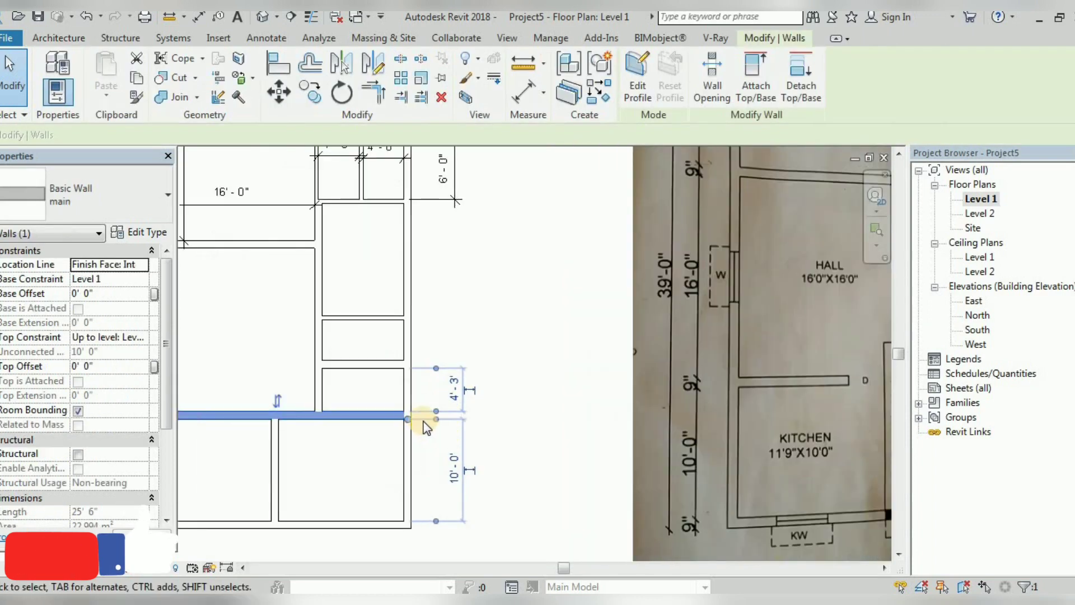
key("r")
key("s")
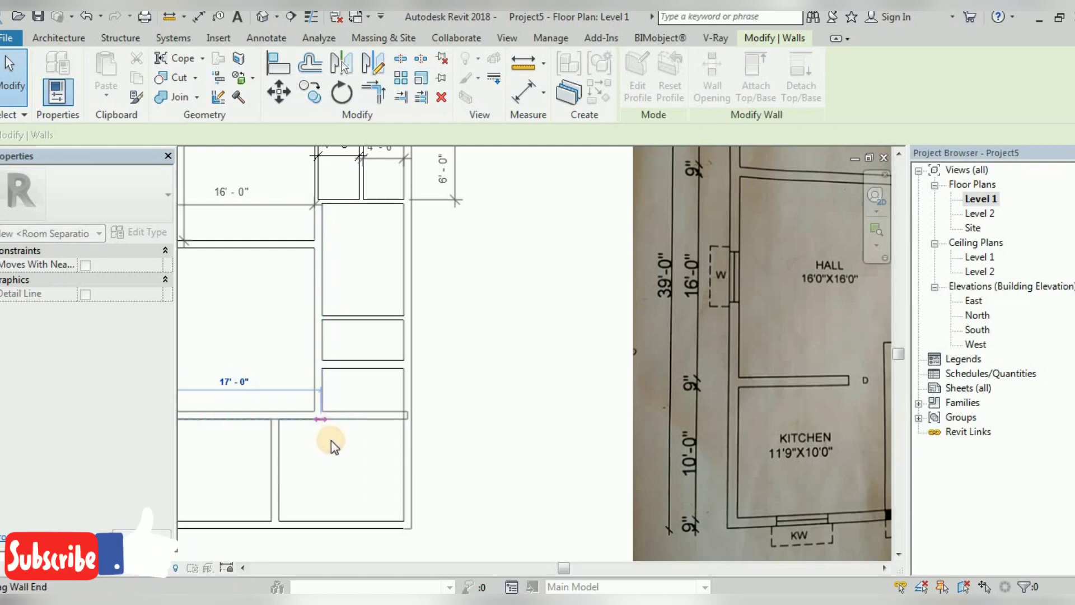
left_click(324, 416)
scroll(319, 448, "up", 3)
scroll(317, 486, "up", 2)
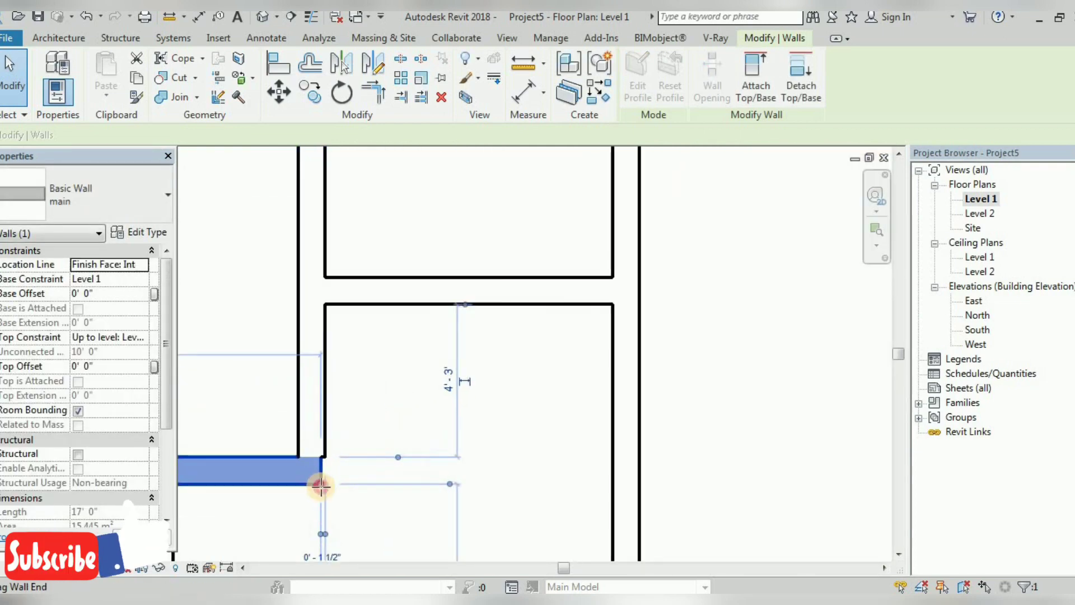
key("Escape")
scroll(408, 432, "down", 3)
scroll(424, 398, "down", 3)
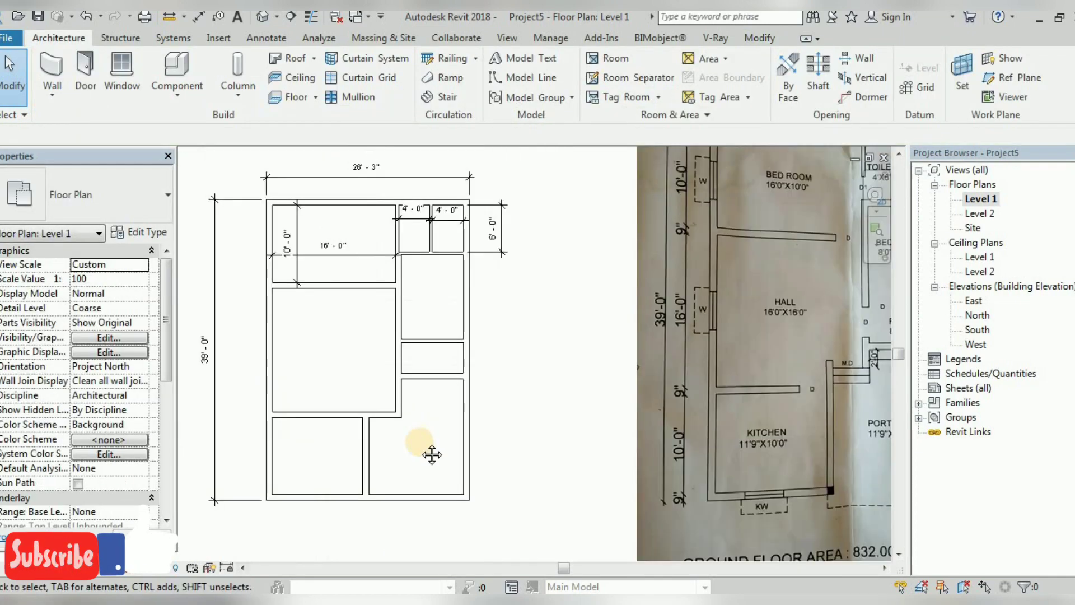
middle_click_drag(431, 454, 376, 456)
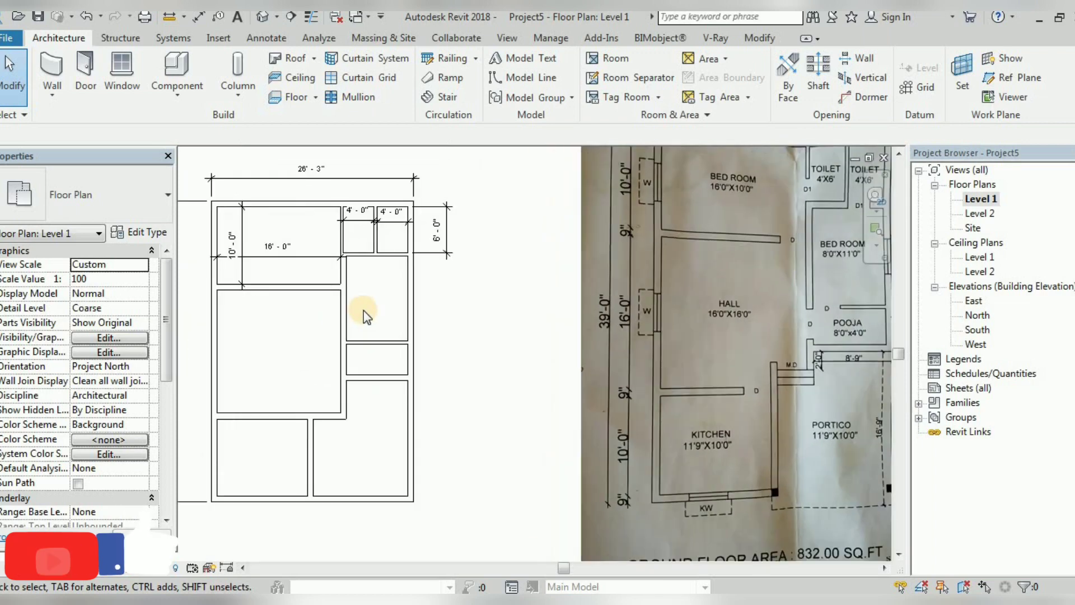
scroll(368, 307, "down", 1)
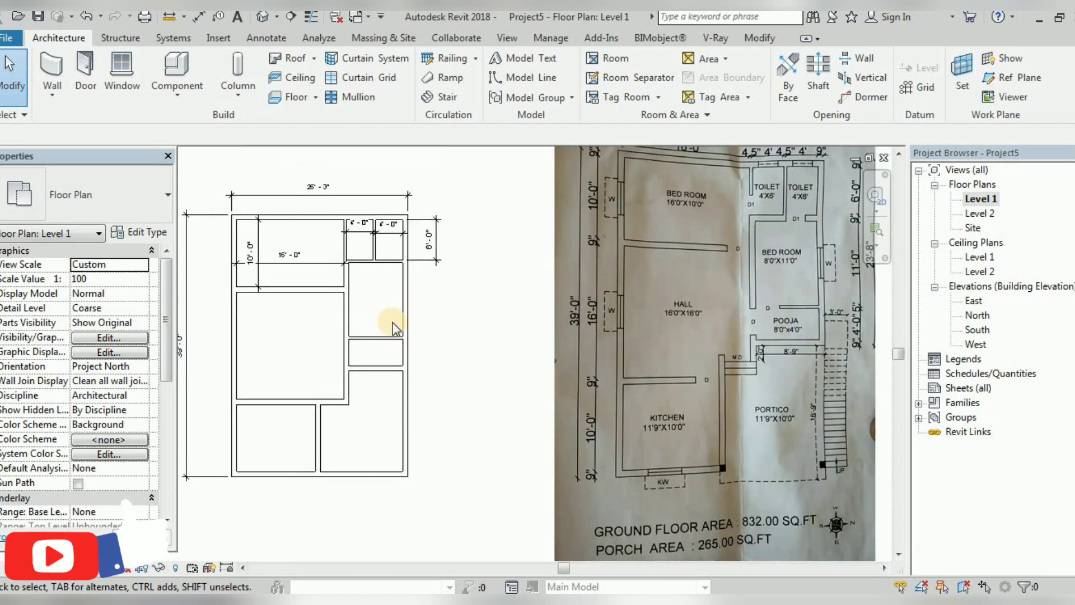
scroll(395, 320, "up", 1)
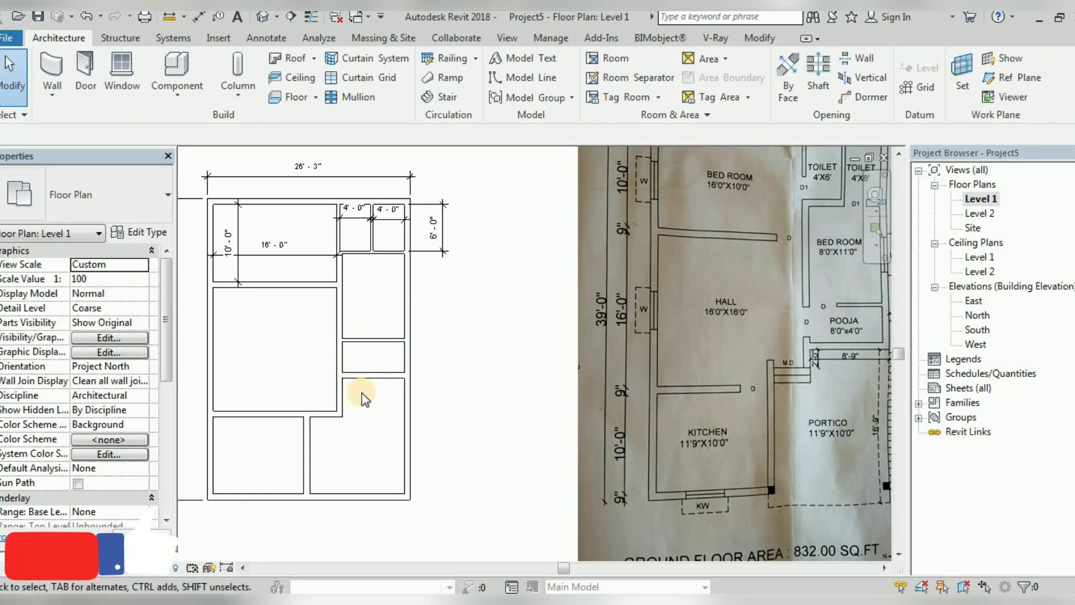
Step: Dimension the bedroom with aligned dimensions: 8'-0" wide by 11'-0" high
left_click(754, 41)
left_click(539, 96)
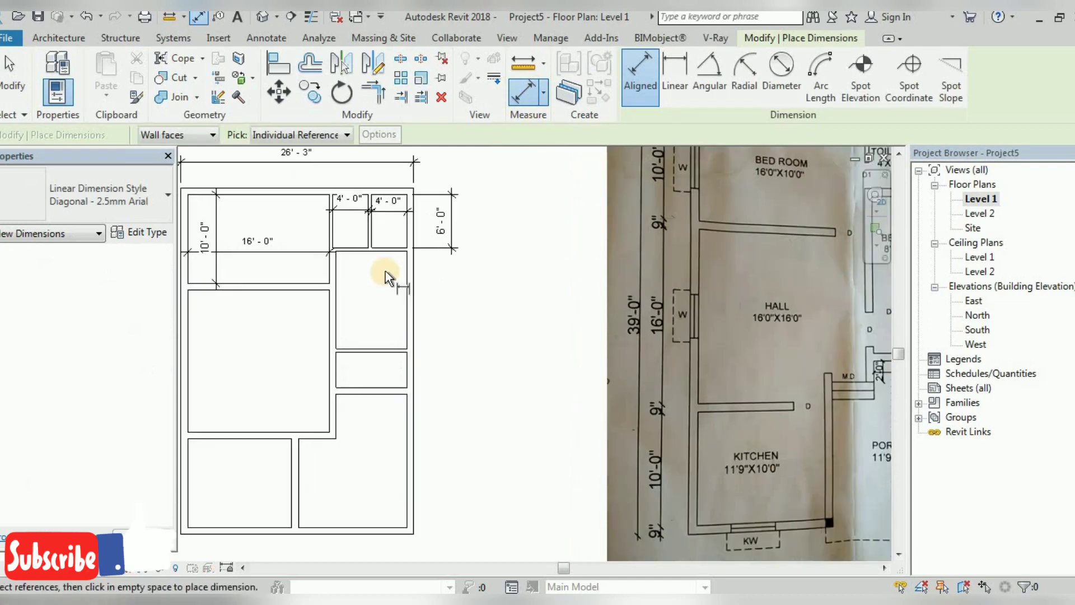
scroll(385, 271, "up", 3)
left_click(213, 382)
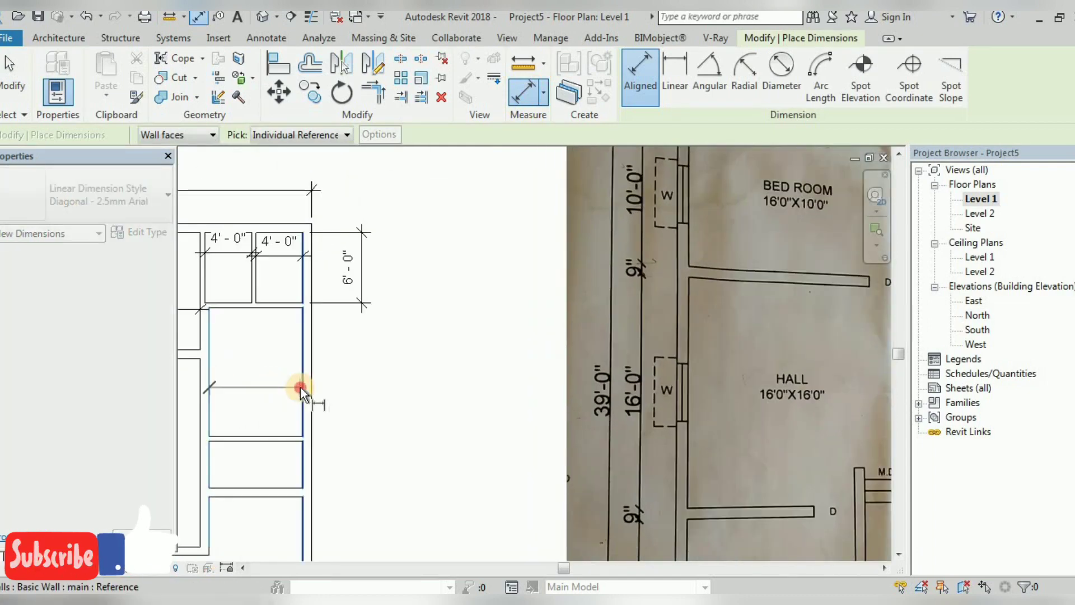
left_click(300, 386)
left_click(291, 353)
left_click(282, 306)
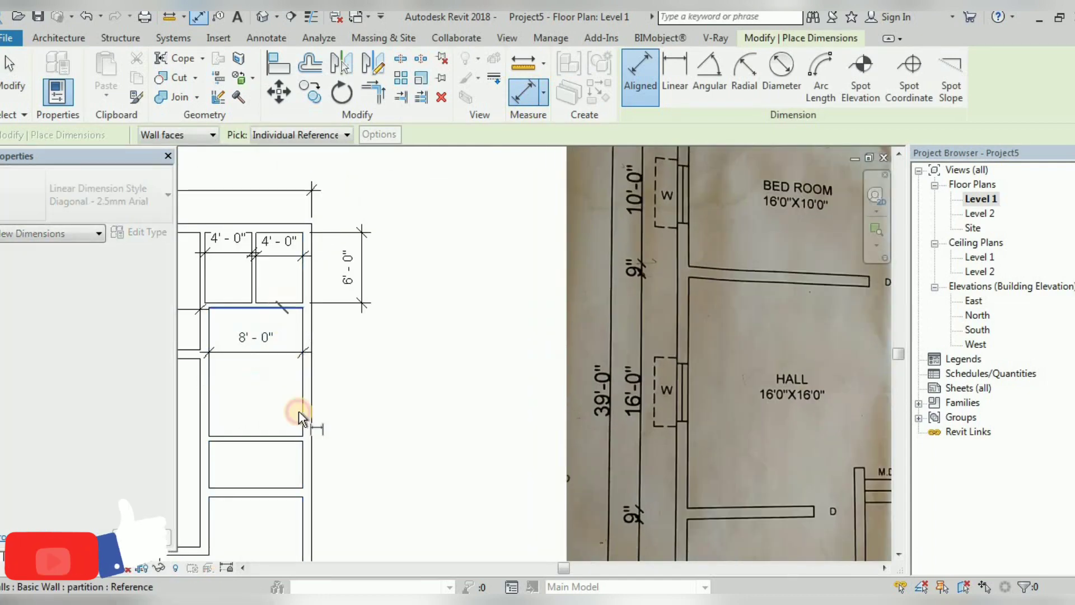
left_click(287, 435)
left_click(369, 434)
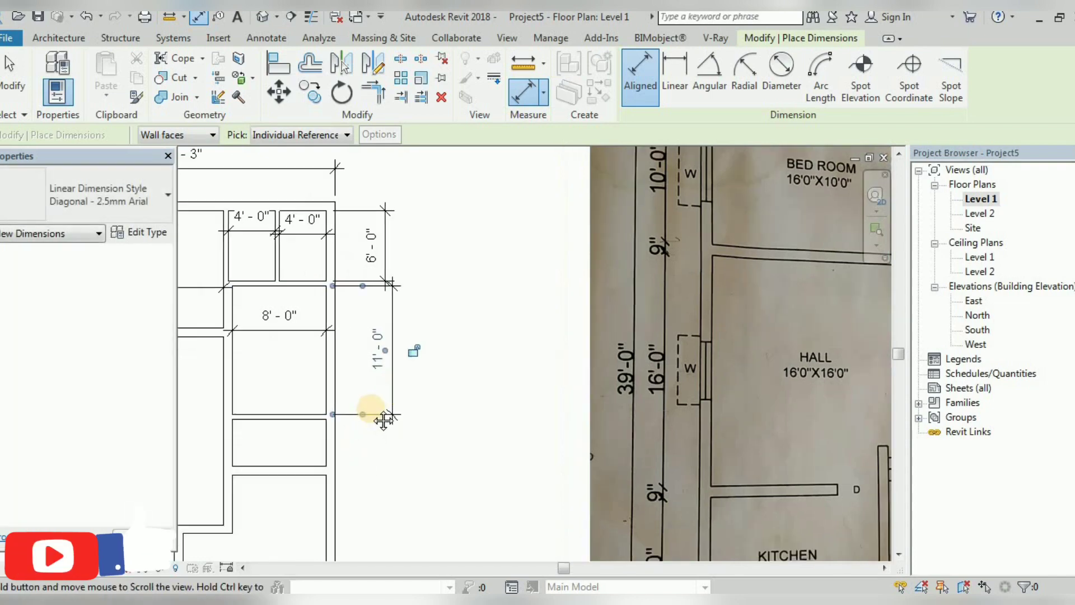
Step: Dimension the pooja room at 4'-0" high by 8'-0" wide
scroll(384, 413, "up", 2)
left_click(296, 382)
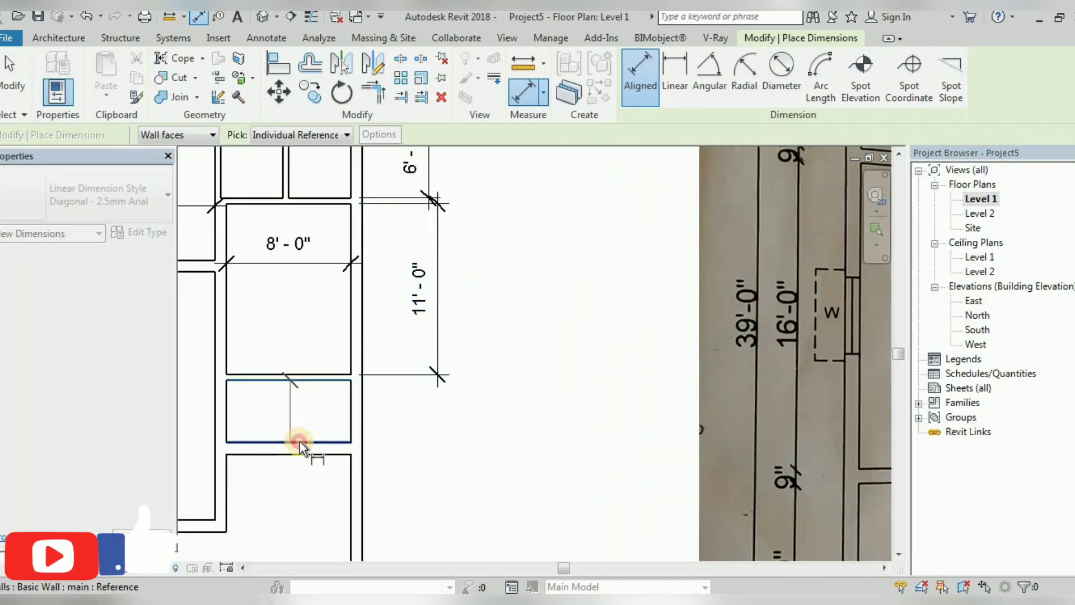
left_click(300, 441)
left_click(429, 438)
left_click(226, 408)
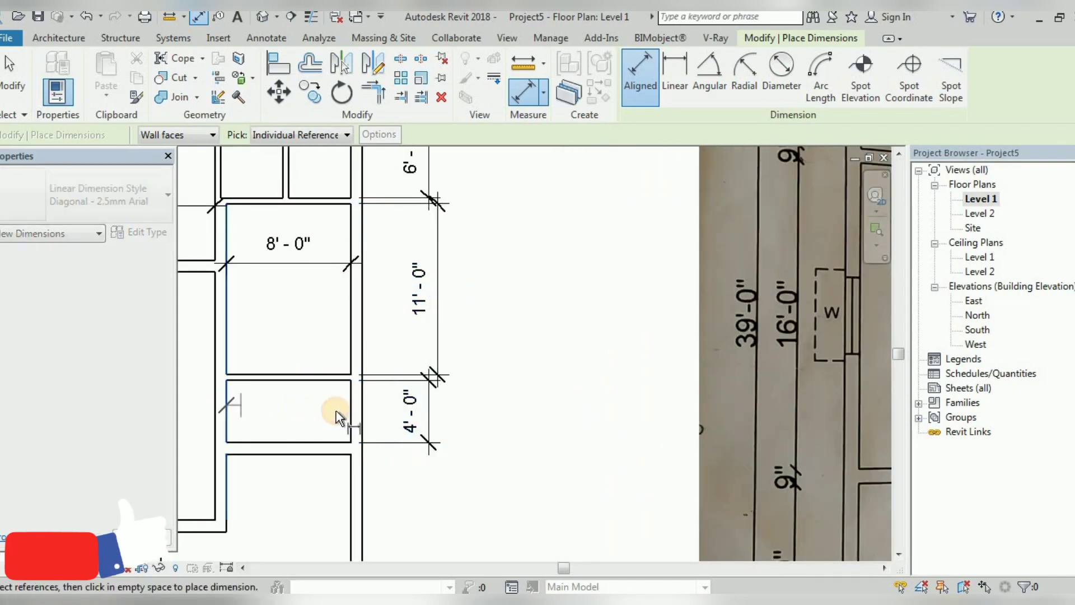
left_click(344, 415)
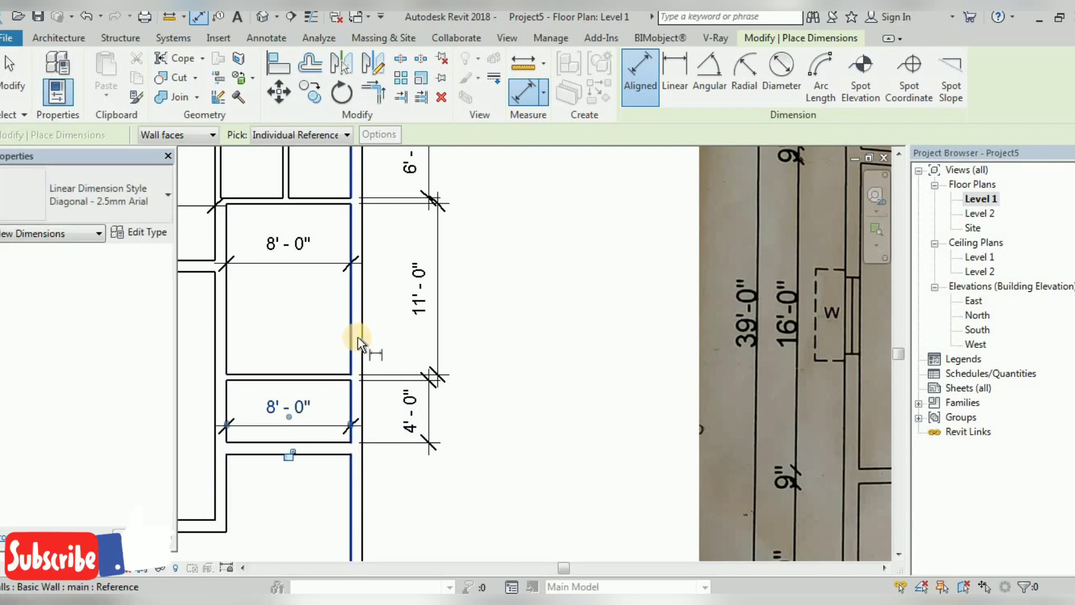
scroll(359, 380, "down", 3)
scroll(699, 328, "up", 1)
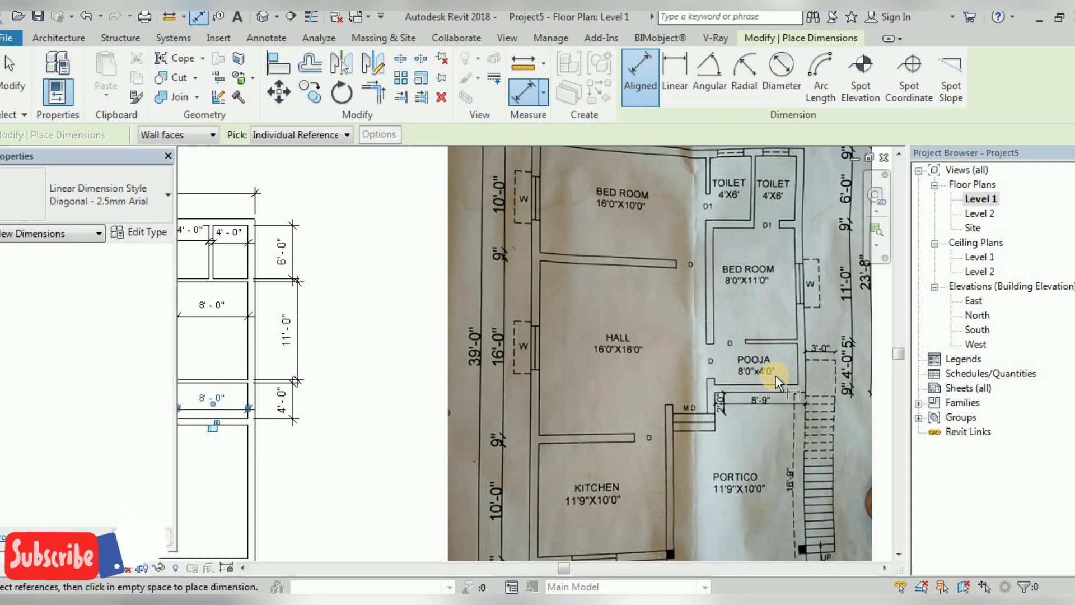
Step: Dimension the hall at 16'-0" wide by 16'-0" high
middle_click_drag(506, 408, 653, 367)
scroll(339, 388, "down", 1)
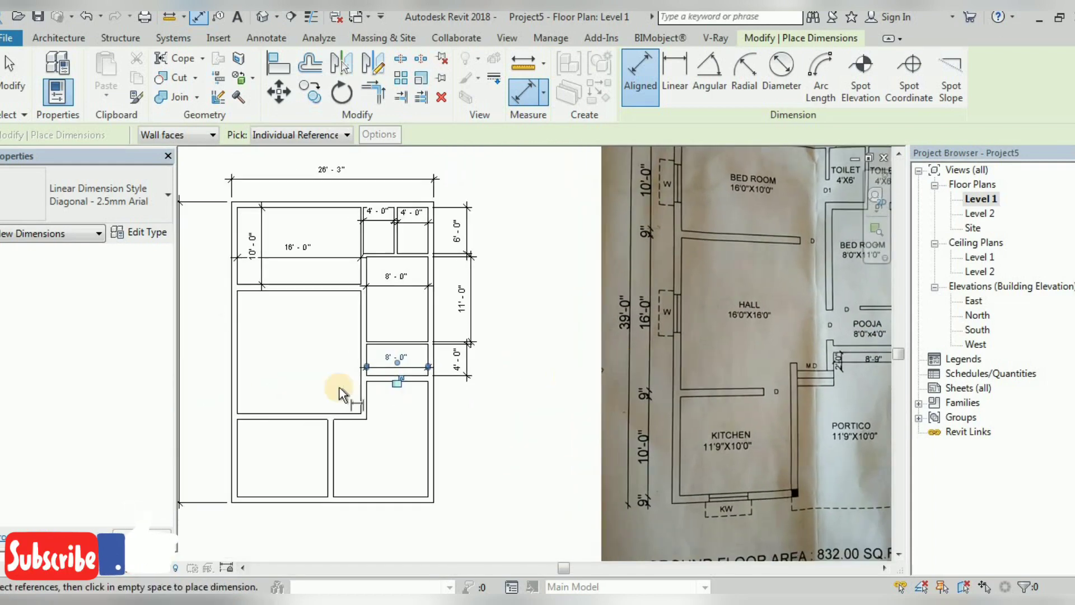
left_click(238, 359)
left_click(360, 350)
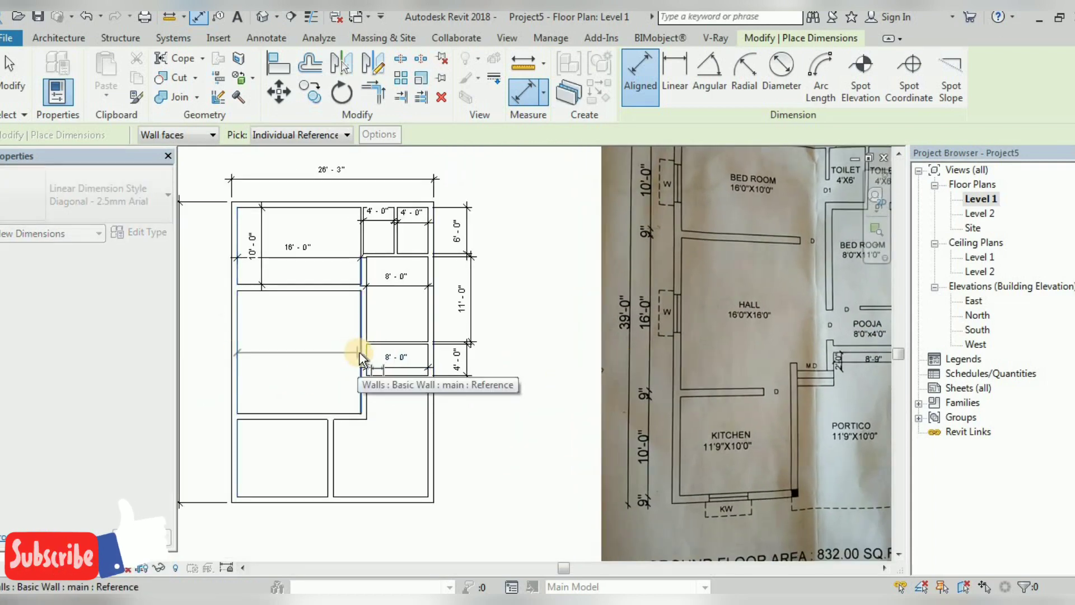
left_click(321, 333)
left_click(321, 292)
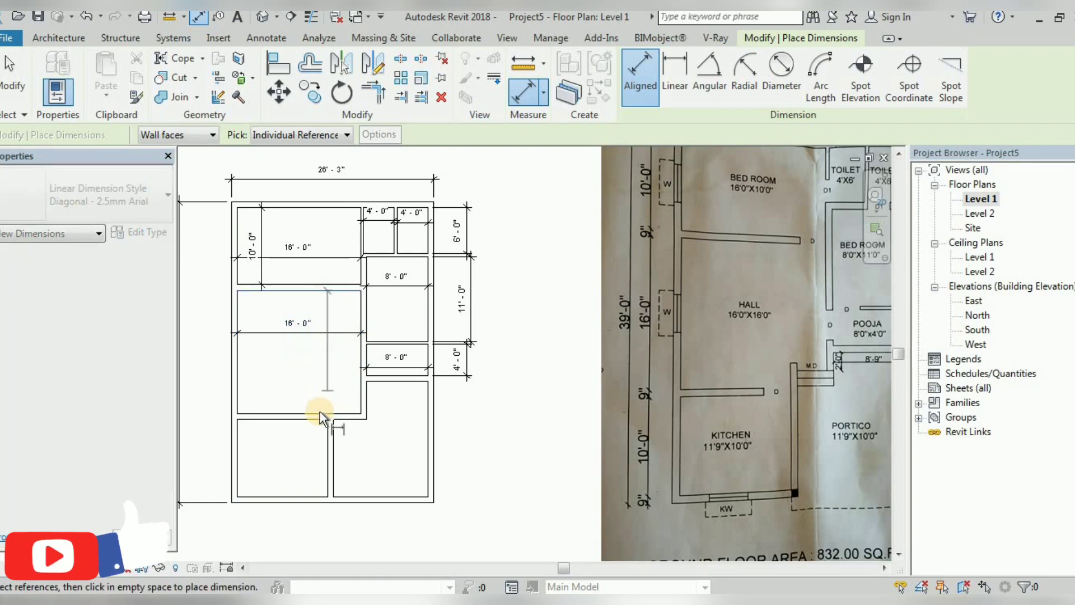
left_click(338, 412)
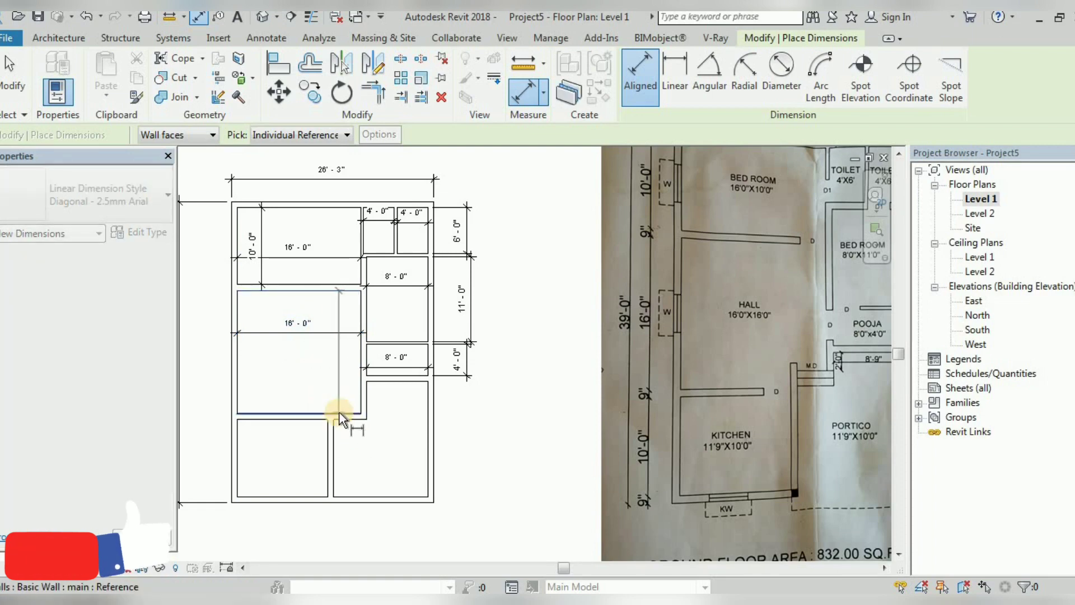
left_click(334, 413)
Step: Dimension the kitchen at 11'-9" wide by 10'-0" high
middle_click_drag(334, 413, 320, 398)
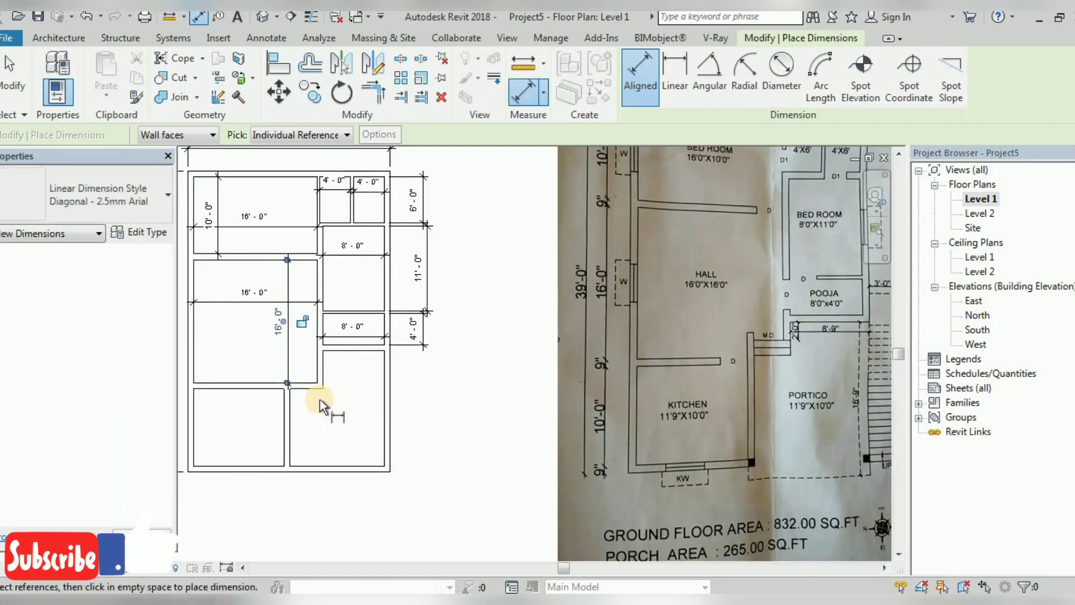
left_click(194, 436)
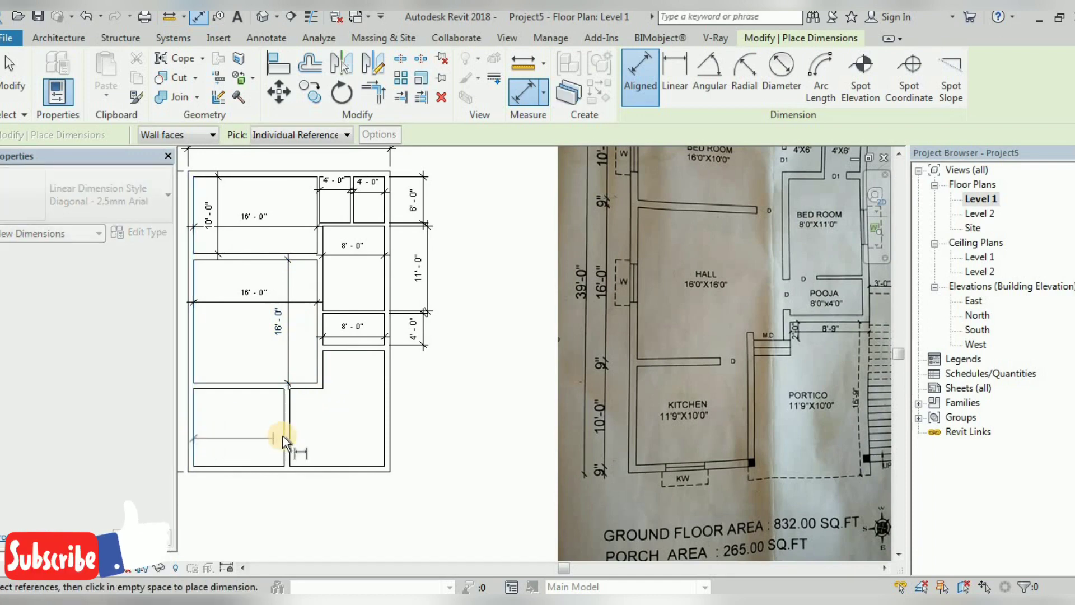
left_click(283, 442)
left_click(267, 454)
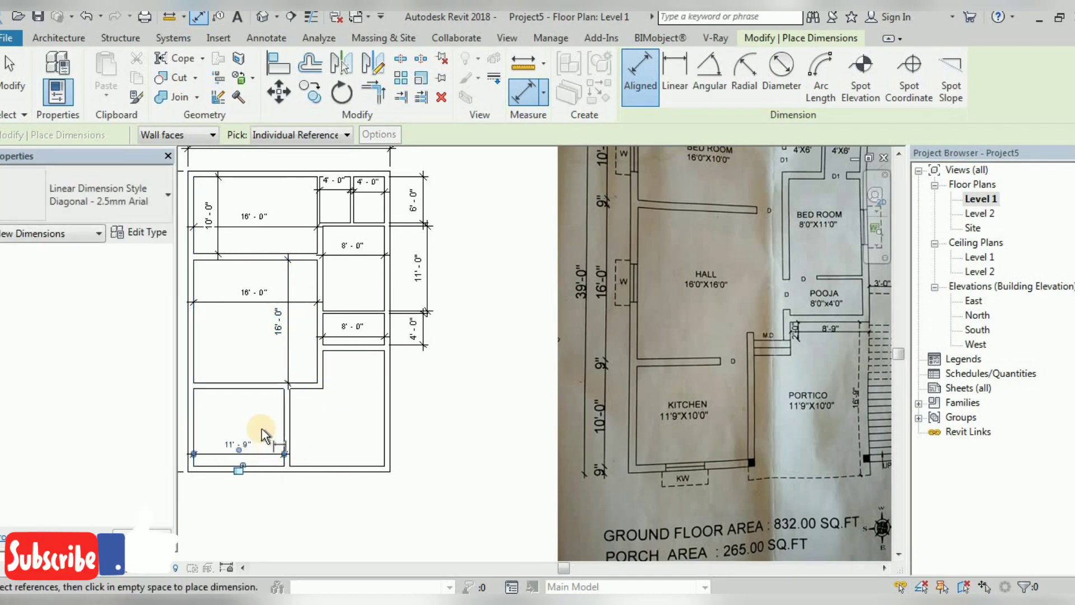
left_click(258, 388)
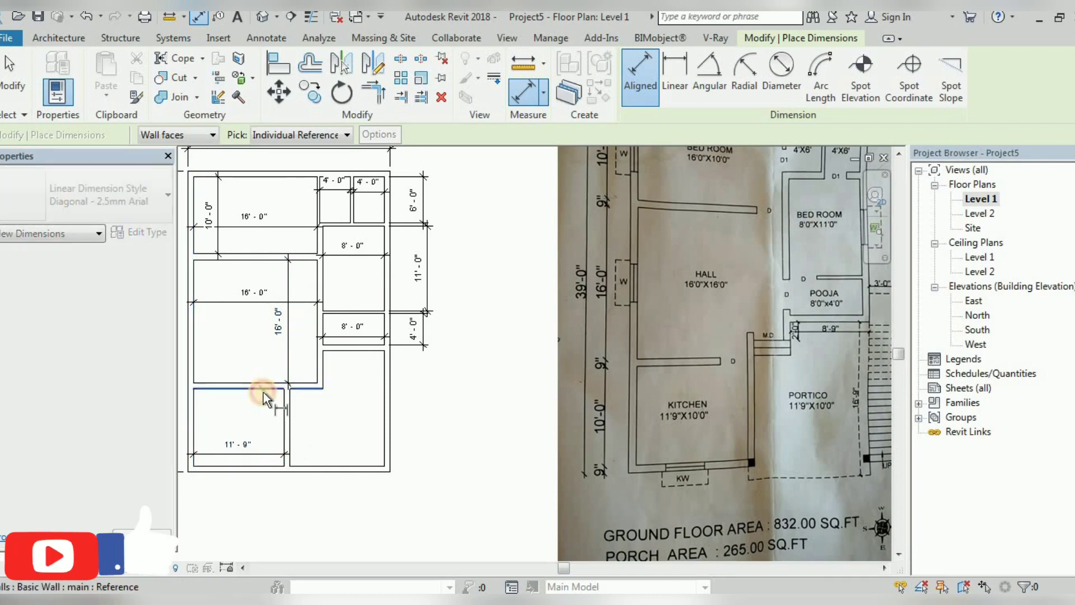
key("Escape")
left_click(272, 464)
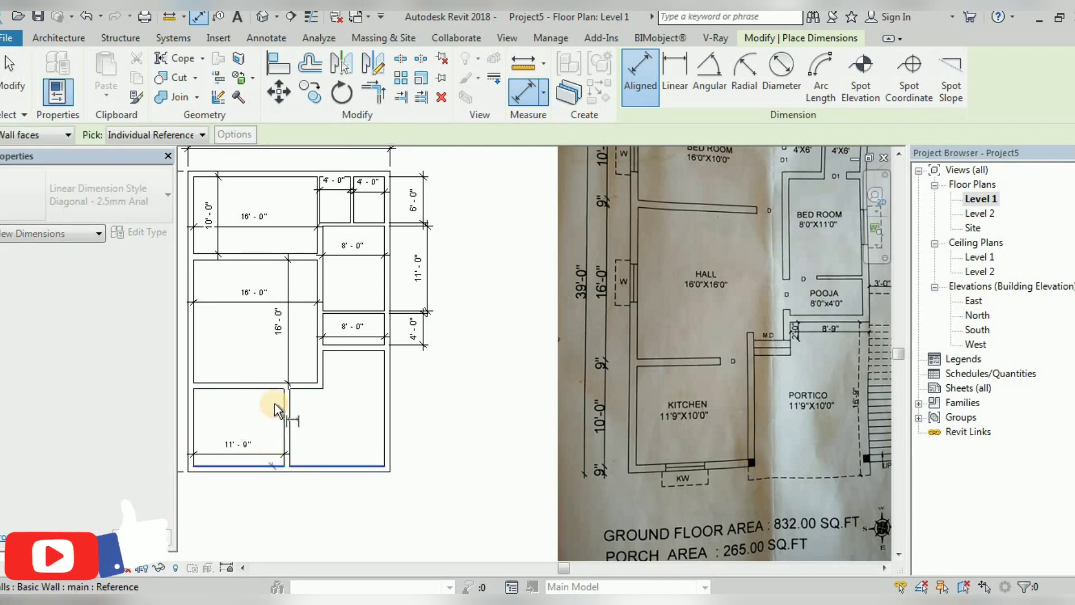
left_click(269, 387)
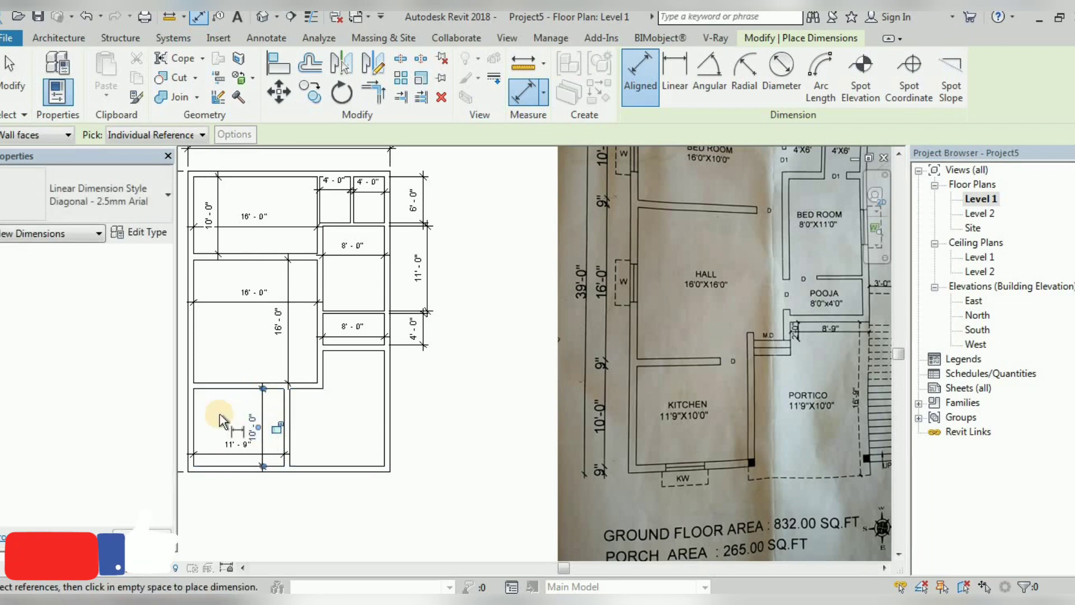
scroll(220, 414, "down", 2)
scroll(335, 412, "up", 1)
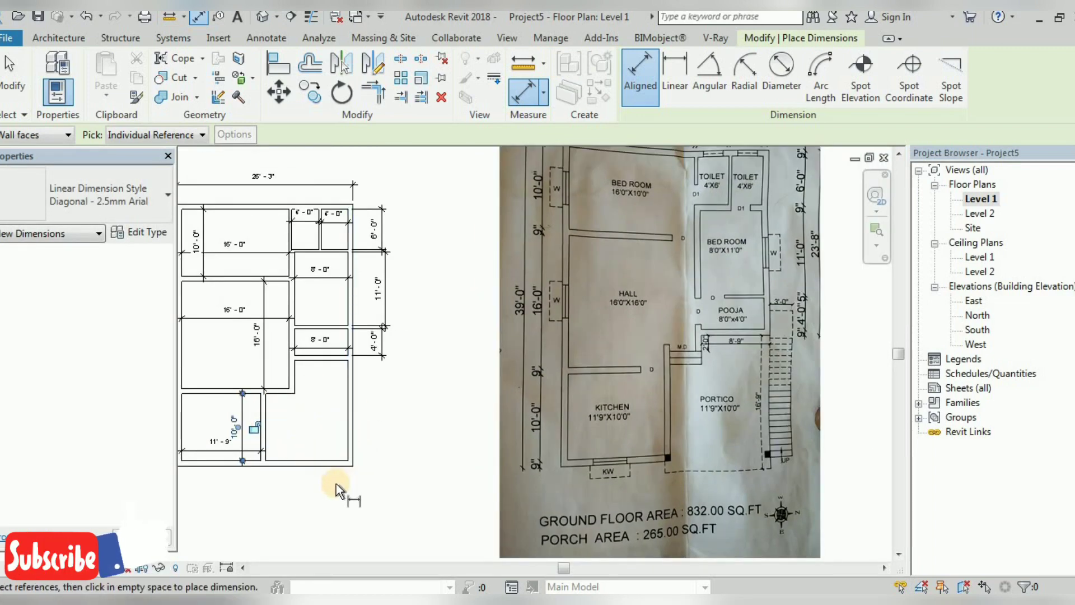
scroll(284, 480, "up", 1)
scroll(286, 480, "up", 1)
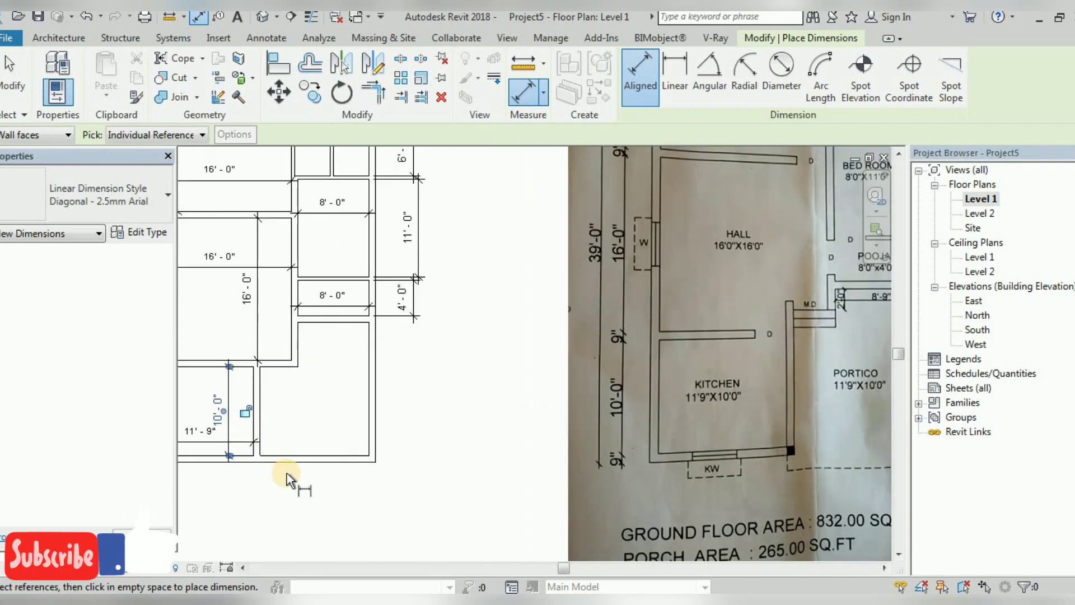
scroll(286, 473, "down", 2)
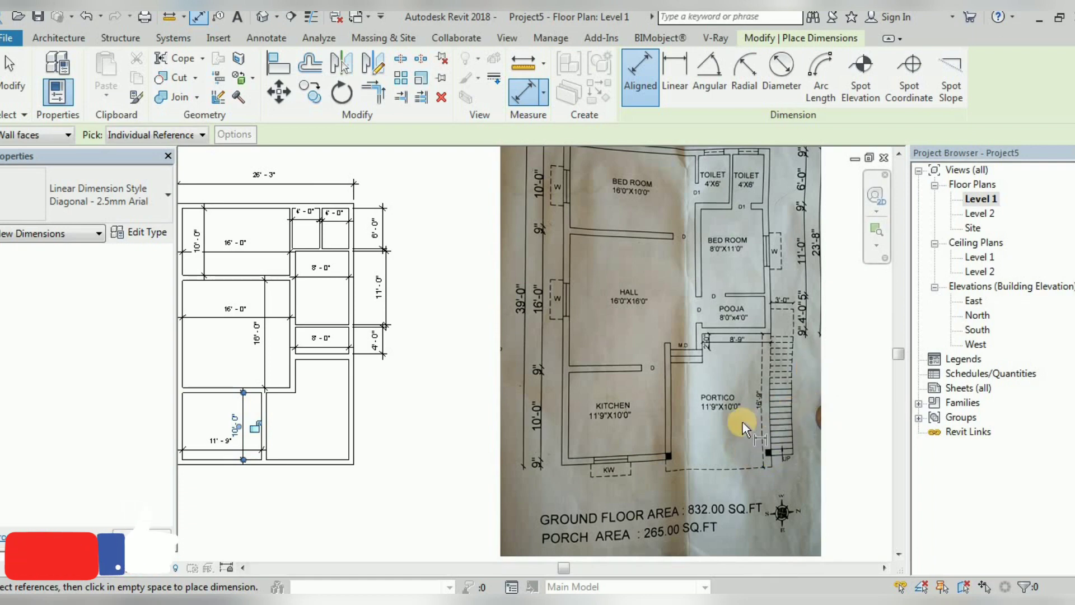
scroll(743, 422, "down", 2)
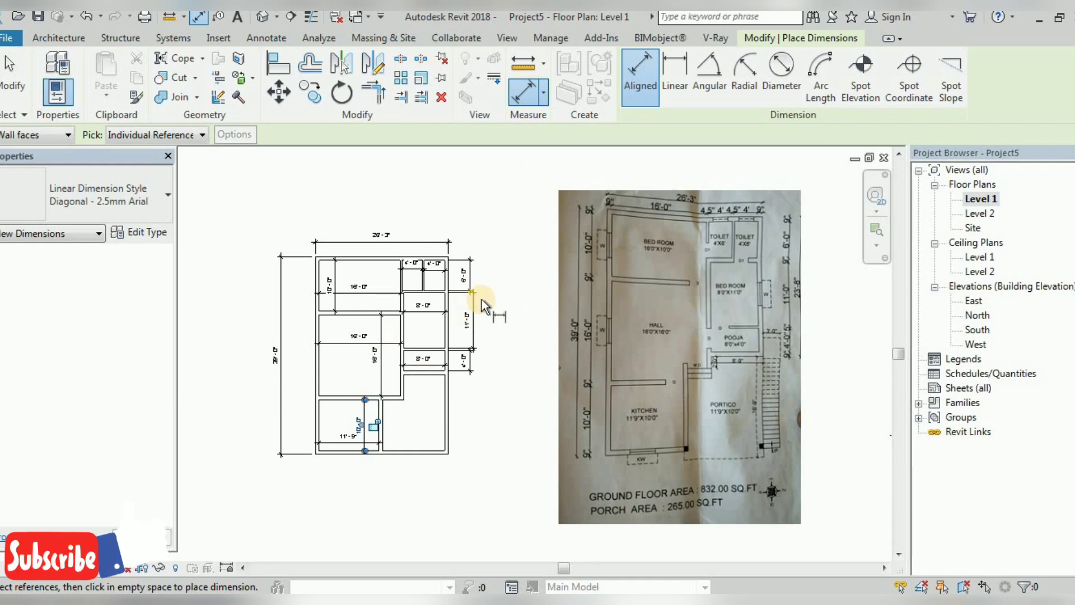